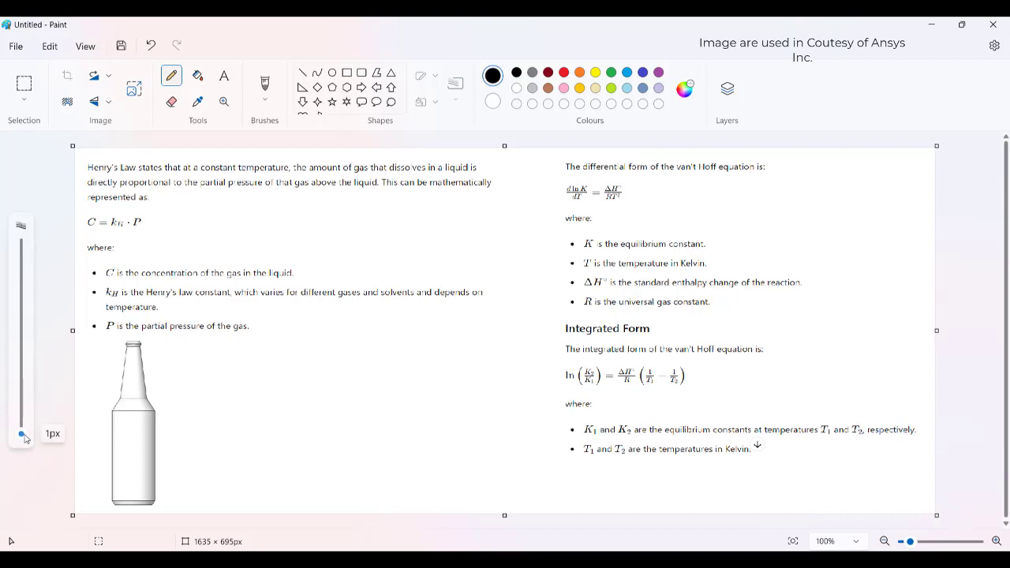
# Adjust the pencil thickness, mark the liquid level across the bottle neck, label the body "liquid" and the headspace "CO2", with leader arrows.
pyautogui.moveTo(25, 439); pyautogui.dragTo(25, 436)
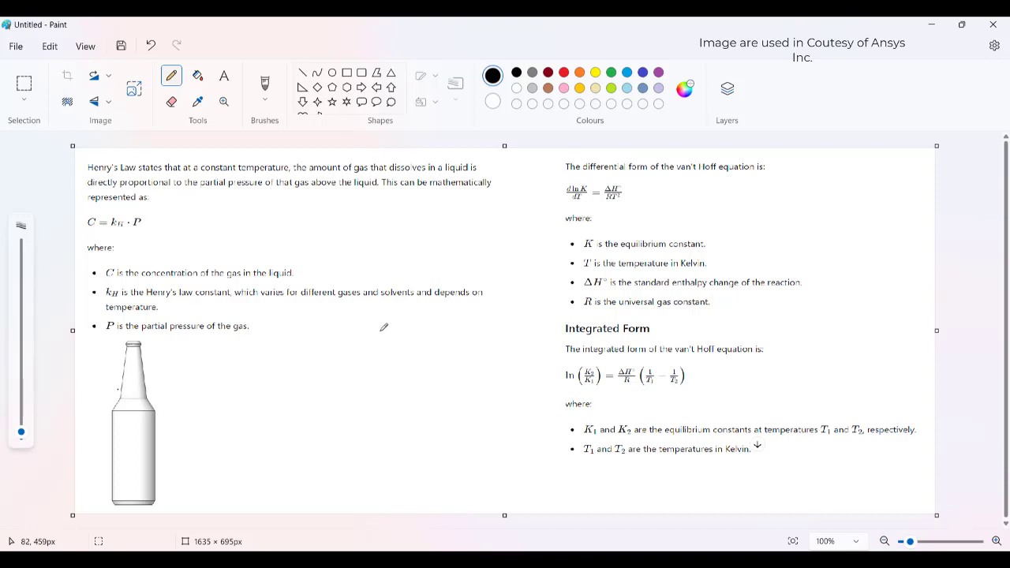
pyautogui.moveTo(122, 386); pyautogui.dragTo(156, 387)
pyautogui.moveTo(125, 448)
pyautogui.mouseDown()
pyautogui.moveTo(145, 432)
pyautogui.moveTo(147, 445)
pyautogui.mouseUp()
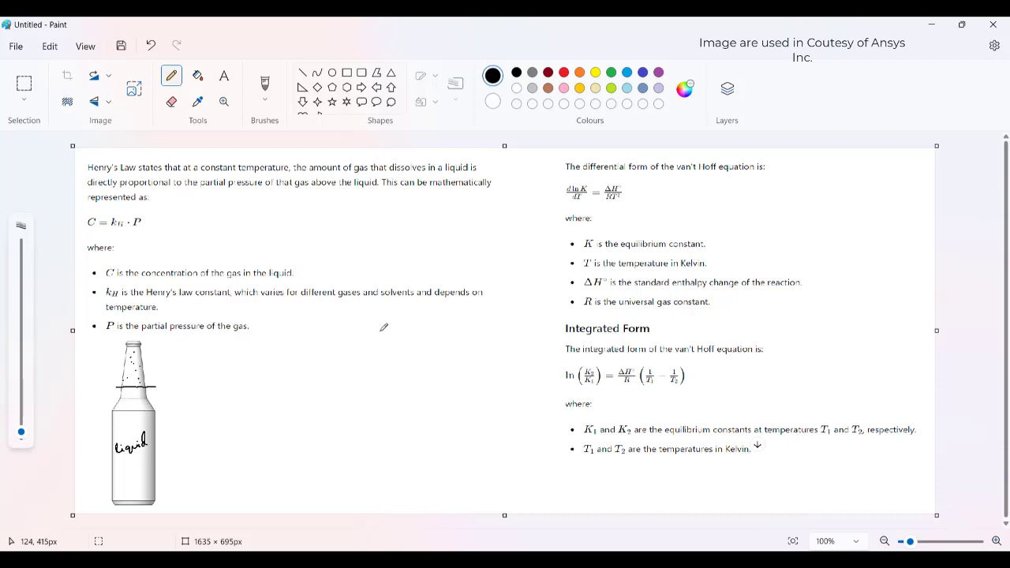
pyautogui.moveTo(139, 366)
pyautogui.mouseDown()
pyautogui.moveTo(181, 355)
pyautogui.moveTo(195, 363)
pyautogui.mouseUp()
pyautogui.moveTo(172, 443); pyautogui.dragTo(215, 434)
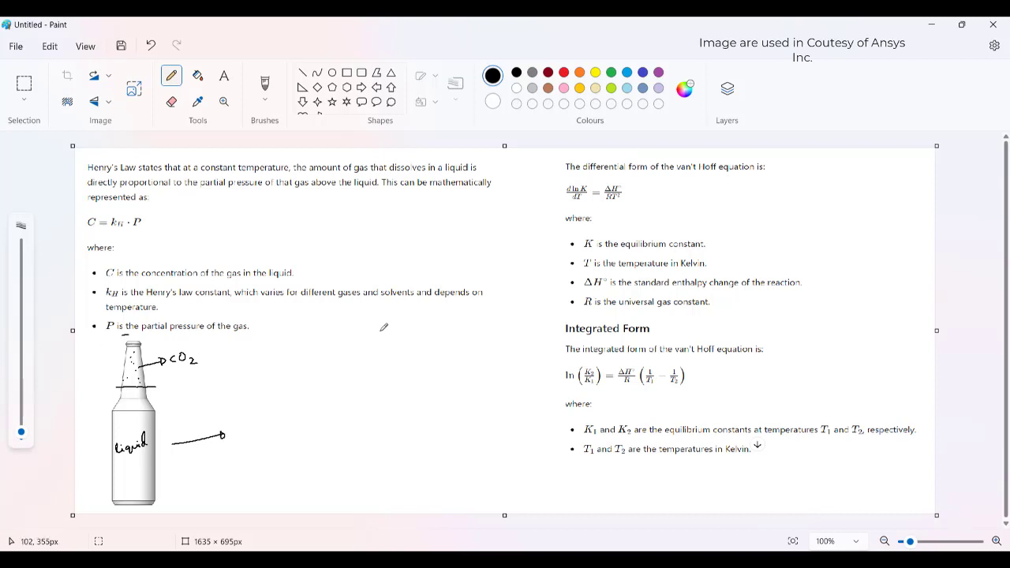
# Draw a downward arrow into the bottle mouth and annotate the pressure with "High" and "2atm".
pyautogui.moveTo(127, 335)
pyautogui.mouseDown()
pyautogui.moveTo(129, 357)
pyautogui.moveTo(98, 378)
pyautogui.moveTo(108, 370)
pyautogui.mouseUp()
pyautogui.click(239, 355)
pyautogui.moveTo(230, 357); pyautogui.dragTo(276, 365)
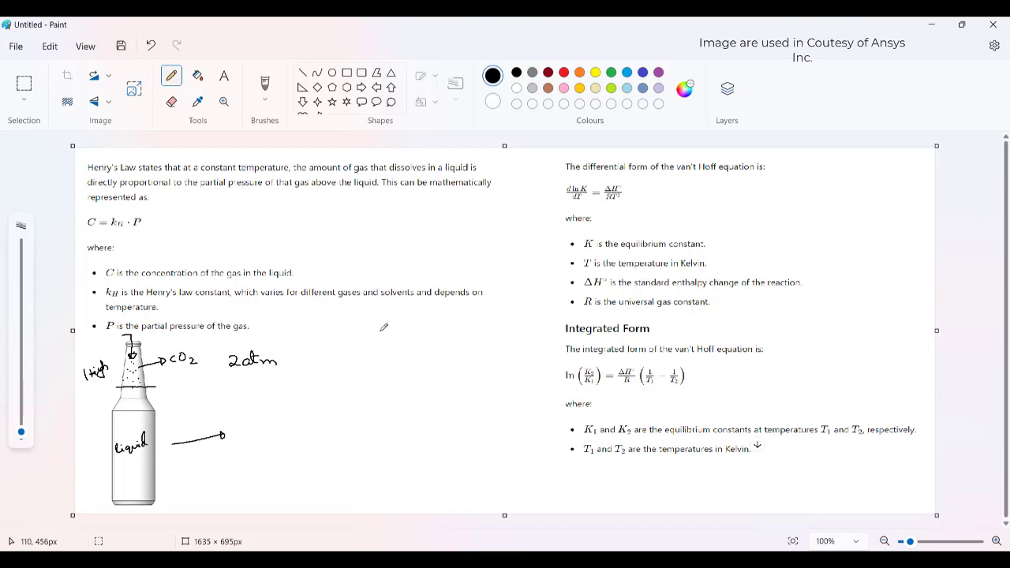
# Draw an arrow from the headspace into the liquid, dot gas bubbles inside the bottle, and sketch a three-circle molecule below "2atm".
pyautogui.moveTo(130, 396)
pyautogui.mouseDown()
pyautogui.moveTo(135, 403)
pyautogui.moveTo(140, 395)
pyautogui.mouseUp()
pyautogui.click(144, 424)
pyautogui.click(134, 434)
pyautogui.click(122, 436)
pyautogui.click(115, 426)
pyautogui.click(123, 419)
pyautogui.click(131, 418)
pyautogui.click(274, 392)
pyautogui.moveTo(267, 385)
pyautogui.mouseDown()
pyautogui.moveTo(256, 396)
pyautogui.moveTo(271, 400)
pyautogui.moveTo(275, 389)
pyautogui.moveTo(287, 399)
pyautogui.moveTo(285, 381)
pyautogui.moveTo(291, 396)
pyautogui.moveTo(276, 389)
pyautogui.mouseUp()
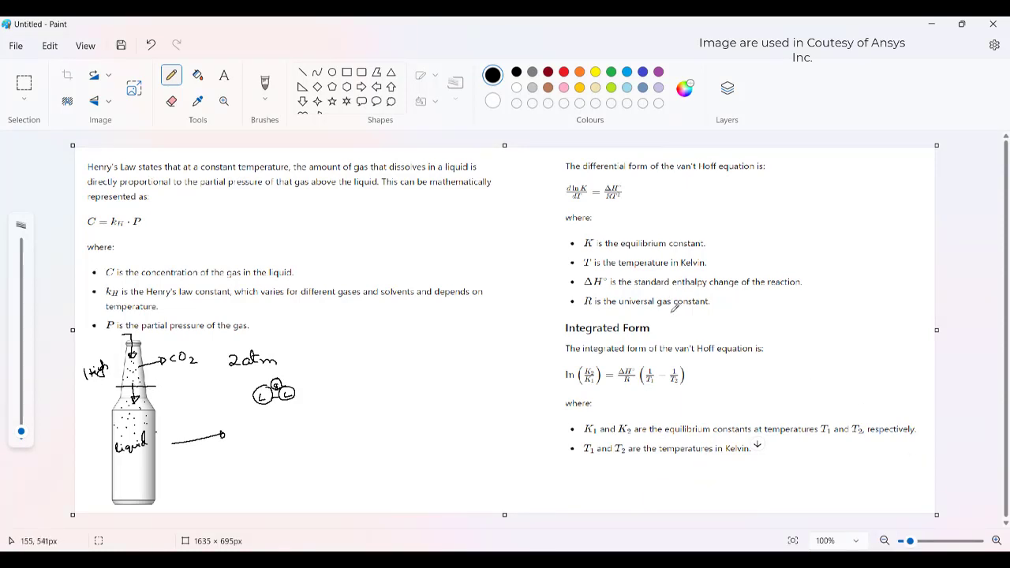
pyautogui.click(123, 472)
# Handwrite the reaction CO2 + H2O → H2CO3 (carbonic acid) beside the arrow leading from the liquid.
pyautogui.moveTo(259, 427)
pyautogui.mouseDown()
pyautogui.moveTo(257, 436)
pyautogui.moveTo(290, 434)
pyautogui.mouseUp()
pyautogui.moveTo(284, 430)
pyautogui.mouseDown()
pyautogui.moveTo(355, 423)
pyautogui.moveTo(365, 431)
pyautogui.mouseUp()
pyautogui.moveTo(373, 419); pyautogui.dragTo(375, 424)
pyautogui.moveTo(379, 426)
pyautogui.mouseDown()
pyautogui.moveTo(388, 433)
pyautogui.moveTo(390, 423)
pyautogui.mouseUp()
pyautogui.moveTo(402, 419)
pyautogui.mouseDown()
pyautogui.moveTo(413, 432)
pyautogui.moveTo(431, 422)
pyautogui.mouseUp()
pyautogui.moveTo(438, 417); pyautogui.dragTo(524, 421)
pyautogui.click(464, 414)
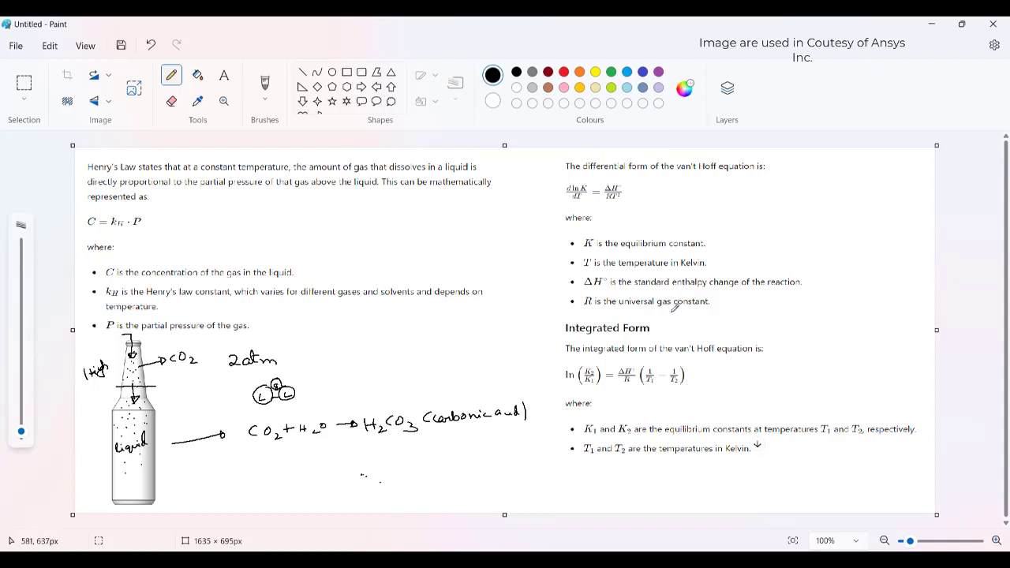
# Sketch a row of wavy strokes and upward arrows below the carbonic acid reaction.
pyautogui.moveTo(360, 456)
pyautogui.mouseDown()
pyautogui.moveTo(364, 472)
pyautogui.moveTo(388, 459)
pyautogui.mouseUp()
pyautogui.moveTo(381, 461); pyautogui.dragTo(390, 458)
pyautogui.moveTo(413, 477); pyautogui.dragTo(412, 458)
pyautogui.moveTo(408, 463)
pyautogui.mouseDown()
pyautogui.moveTo(424, 455)
pyautogui.moveTo(396, 467)
pyautogui.moveTo(375, 457)
pyautogui.mouseUp()
pyautogui.moveTo(372, 462); pyautogui.dragTo(383, 460)
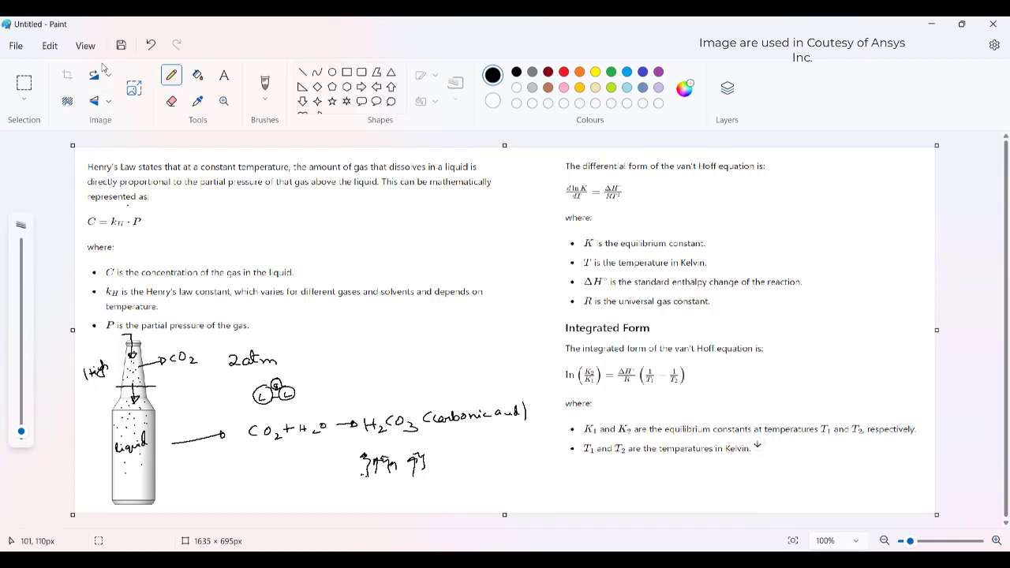
# Underline "Henry's Law states", circle C and kH in the formula, tick kH and P, and draw a line out of the bottle's liquid.
pyautogui.moveTo(87, 173); pyautogui.dragTo(162, 171)
pyautogui.moveTo(96, 212)
pyautogui.mouseDown()
pyautogui.moveTo(92, 234)
pyautogui.moveTo(98, 213)
pyautogui.mouseUp()
pyautogui.moveTo(136, 426); pyautogui.dragTo(181, 414)
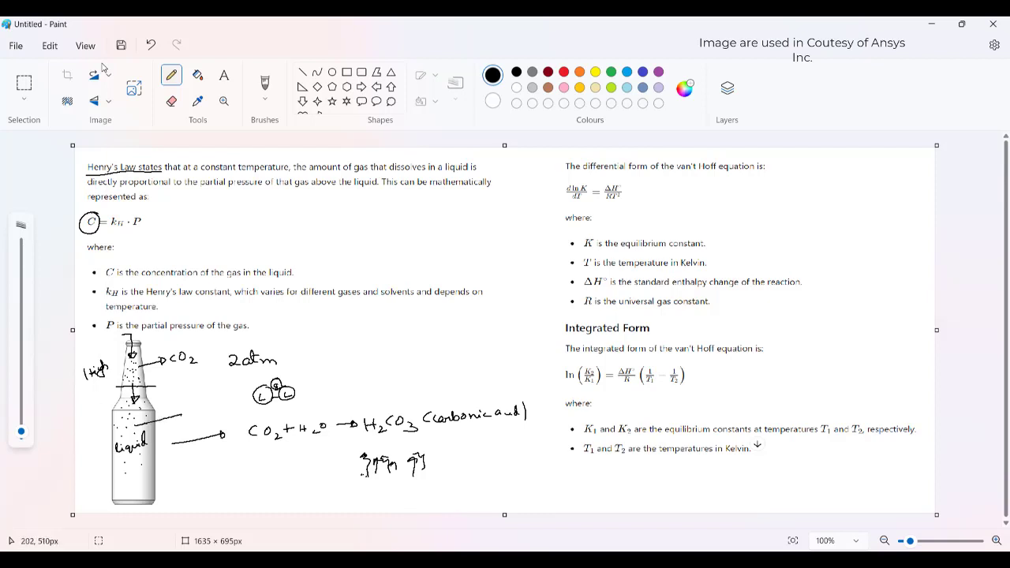
pyautogui.moveTo(115, 214); pyautogui.dragTo(158, 206)
pyautogui.moveTo(126, 205)
pyautogui.mouseDown()
pyautogui.moveTo(110, 234)
pyautogui.moveTo(119, 203)
pyautogui.mouseUp()
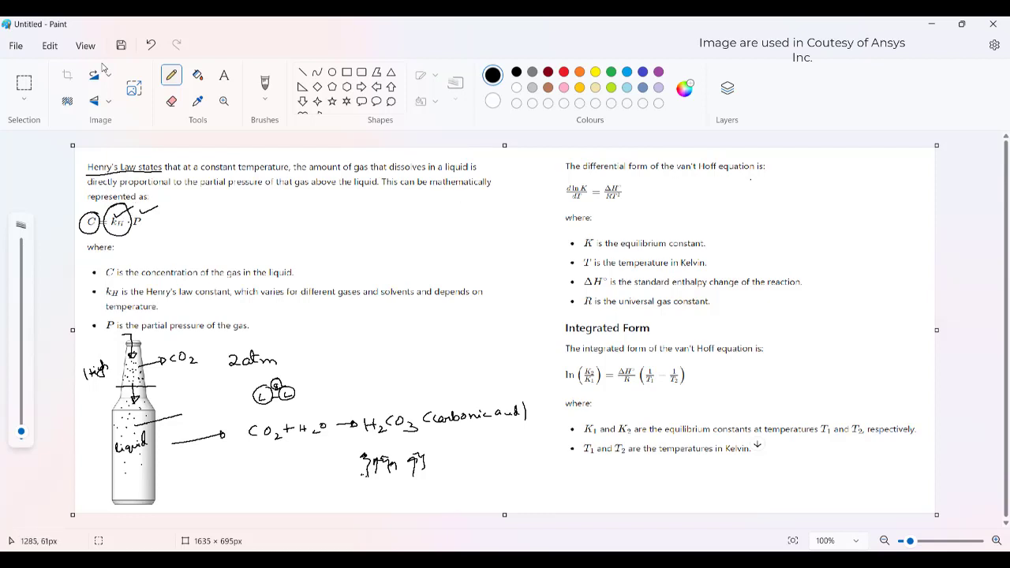
# Circle "van't Hoff" and handwrite its differential form, d(ln K)/dT = ΔH°/RT², beside the printed equation.
pyautogui.moveTo(699, 155)
pyautogui.mouseDown()
pyautogui.moveTo(675, 157)
pyautogui.moveTo(673, 180)
pyautogui.moveTo(719, 174)
pyautogui.moveTo(690, 155)
pyautogui.mouseUp()
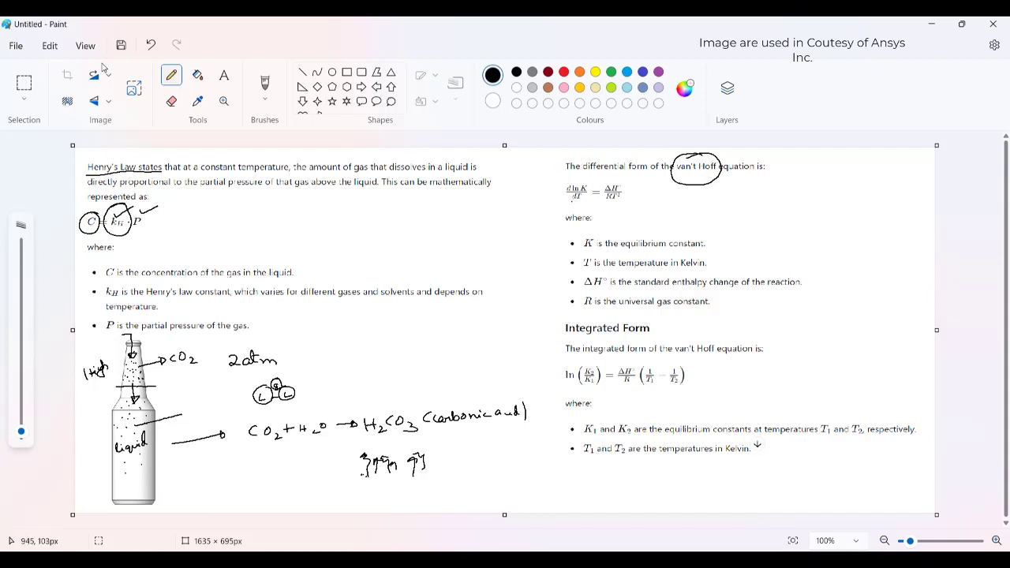
pyautogui.moveTo(698, 188)
pyautogui.mouseDown()
pyautogui.moveTo(751, 189)
pyautogui.moveTo(762, 204)
pyautogui.moveTo(694, 218)
pyautogui.moveTo(722, 221)
pyautogui.mouseUp()
pyautogui.moveTo(715, 208); pyautogui.dragTo(782, 200)
pyautogui.moveTo(776, 204); pyautogui.dragTo(815, 205)
pyautogui.moveTo(821, 193)
pyautogui.mouseDown()
pyautogui.moveTo(821, 204)
pyautogui.moveTo(830, 197)
pyautogui.mouseUp()
pyautogui.moveTo(829, 191)
pyautogui.mouseDown()
pyautogui.moveTo(841, 211)
pyautogui.moveTo(798, 230)
pyautogui.mouseUp()
pyautogui.moveTo(799, 217); pyautogui.dragTo(810, 229)
pyautogui.moveTo(823, 219)
pyautogui.mouseDown()
pyautogui.moveTo(823, 228)
pyautogui.moveTo(831, 217)
pyautogui.moveTo(841, 222)
pyautogui.mouseUp()
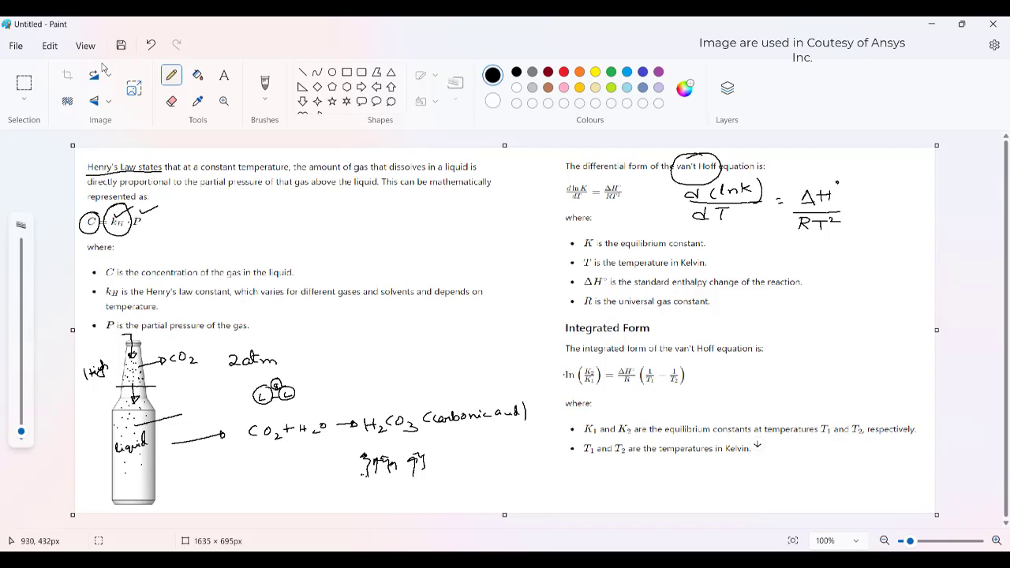
# Tick the integrated van't Hoff equation, circle its ΔH term, and write "K1 & T1" beside it.
pyautogui.moveTo(557, 367); pyautogui.dragTo(585, 358)
pyautogui.moveTo(628, 362)
pyautogui.mouseDown()
pyautogui.moveTo(616, 365)
pyautogui.moveTo(634, 374)
pyautogui.moveTo(623, 358)
pyautogui.mouseUp()
pyautogui.moveTo(728, 385); pyautogui.dragTo(736, 392)
pyautogui.moveTo(740, 388); pyautogui.dragTo(760, 386)
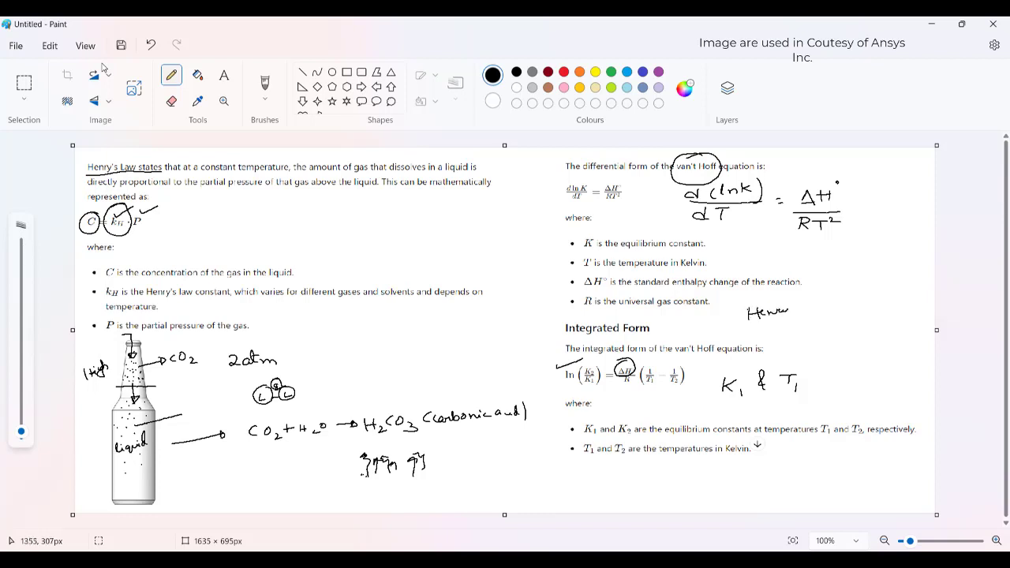
# Write the Henry constant as 0.033 mol/L atm with the temperature 298.16 K, and circle the temperature.
pyautogui.moveTo(782, 309); pyautogui.dragTo(785, 323)
pyautogui.moveTo(799, 305)
pyautogui.mouseDown()
pyautogui.moveTo(796, 313)
pyautogui.moveTo(841, 301)
pyautogui.moveTo(866, 335)
pyautogui.mouseUp()
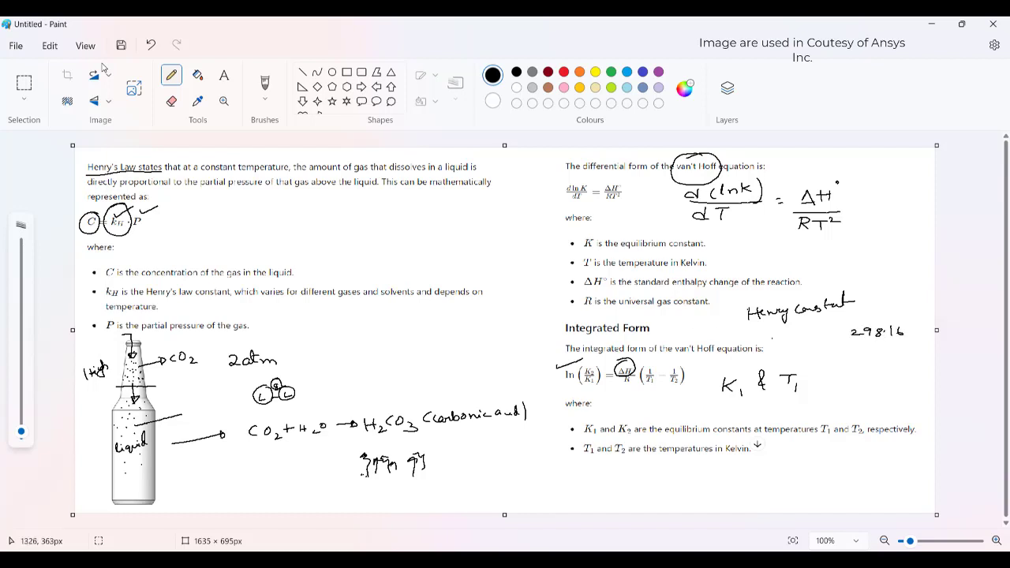
pyautogui.moveTo(762, 335); pyautogui.dragTo(781, 332)
pyautogui.moveTo(848, 313)
pyautogui.mouseDown()
pyautogui.moveTo(844, 333)
pyautogui.moveTo(871, 323)
pyautogui.mouseUp()
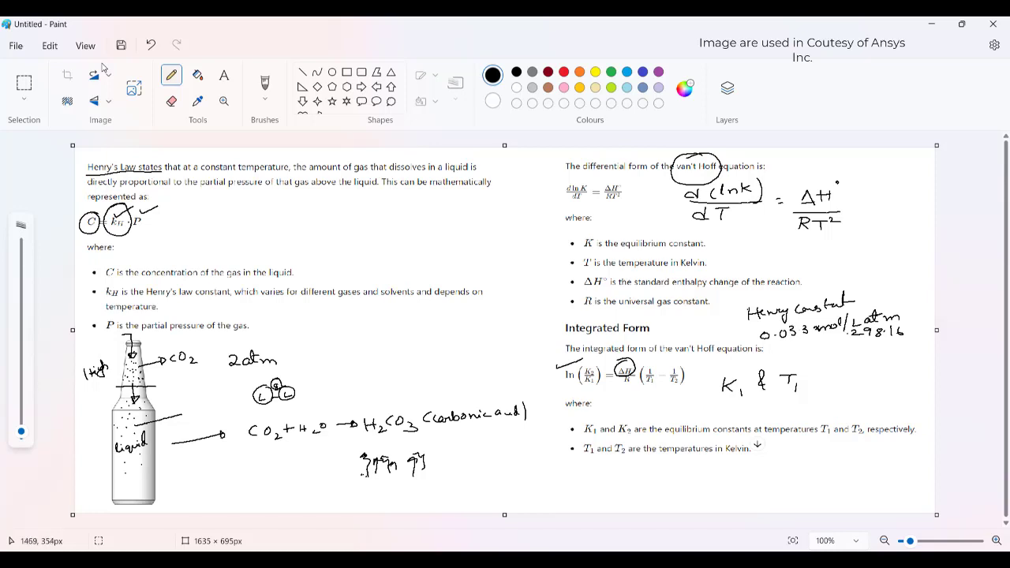
pyautogui.moveTo(842, 341)
pyautogui.mouseDown()
pyautogui.moveTo(913, 339)
pyautogui.moveTo(866, 325)
pyautogui.moveTo(836, 331)
pyautogui.mouseUp()
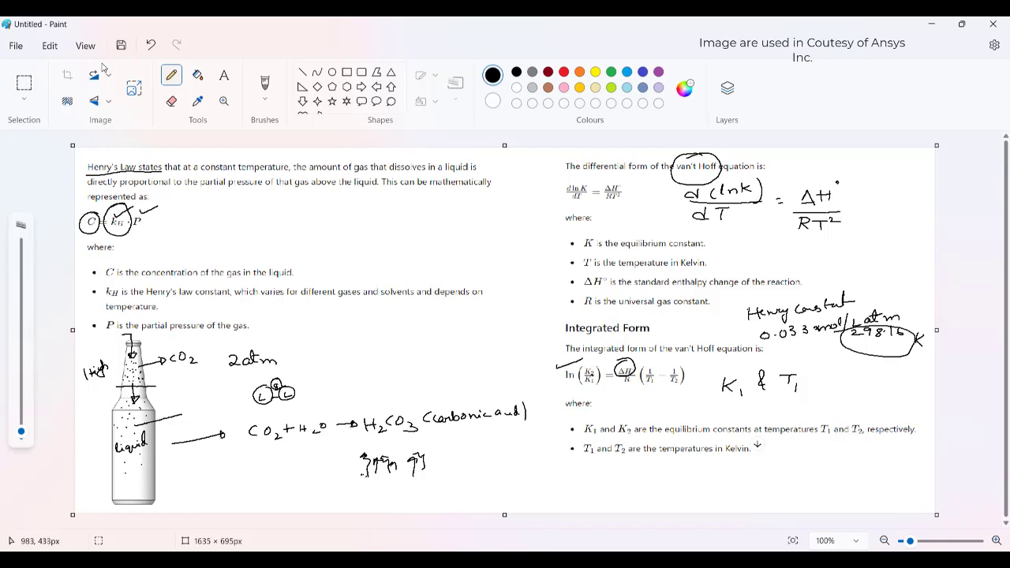
# Circle K1 in the integrated van't Hoff equation and write -19.2 KJ/mol below "K1 & T1".
pyautogui.moveTo(593, 375); pyautogui.dragTo(602, 382)
pyautogui.moveTo(734, 406)
pyautogui.mouseDown()
pyautogui.moveTo(766, 415)
pyautogui.moveTo(838, 404)
pyautogui.mouseUp()
pyautogui.click(777, 410)
pyautogui.moveTo(840, 394); pyautogui.dragTo(844, 409)
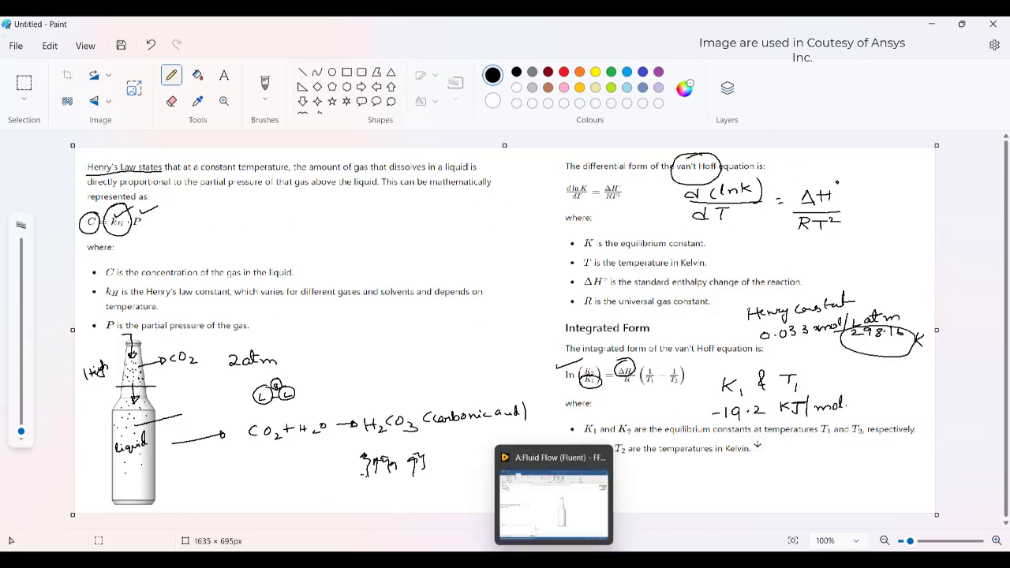
# Switch to SpaceClaim and make all bodies of the bottle model visible, including Solid1 and the plane.
pyautogui.click(550, 537)
pyautogui.moveTo(500, 354); pyautogui.dragTo(441, 292, button='middle')
pyautogui.rightClick(440, 292)
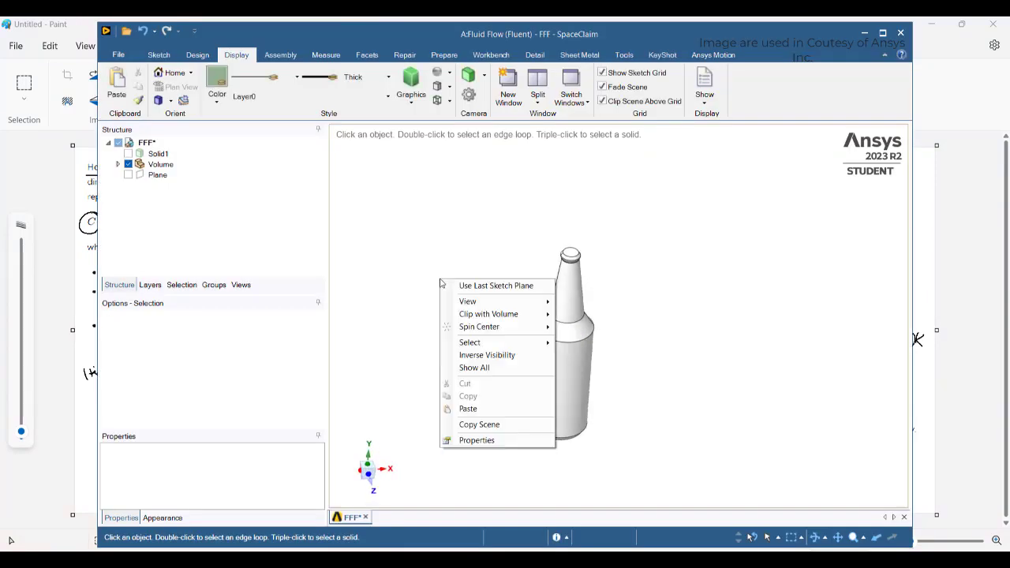
pyautogui.click(496, 367)
pyautogui.moveTo(496, 370); pyautogui.dragTo(492, 315, button='middle')
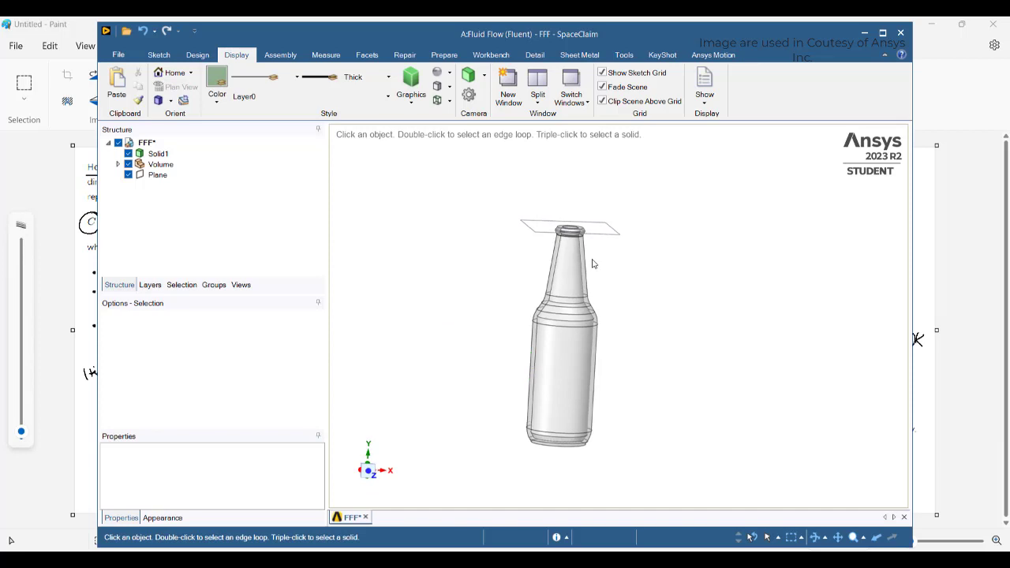
# Examine the bottle's outer solid and the opening at its mouth from closer range.
pyautogui.scroll(2, 593, 263)
pyautogui.click(573, 304)
pyautogui.tripleClick(552, 293)
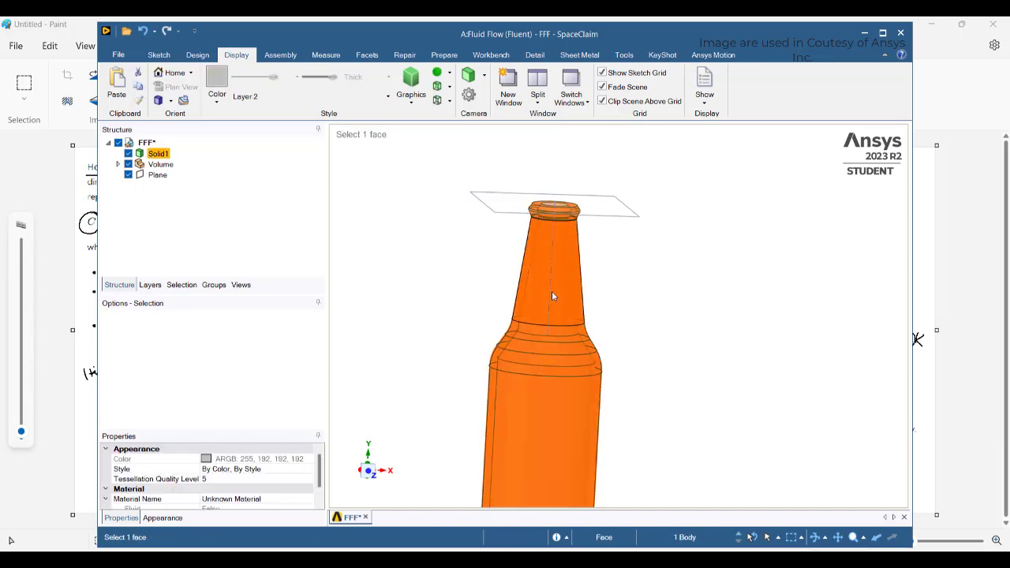
pyautogui.click(643, 284)
pyautogui.press('h')
pyautogui.click(549, 177)
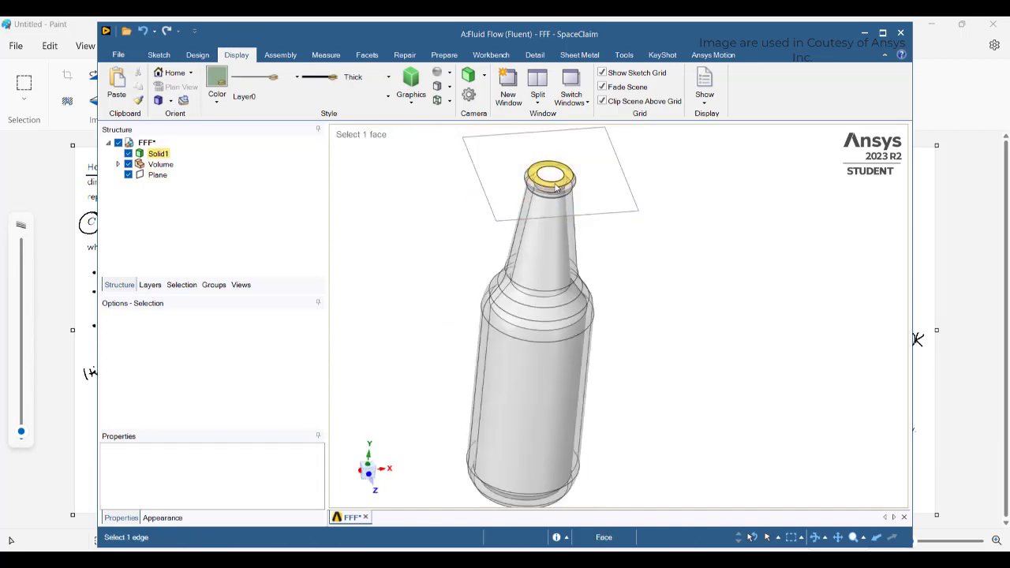
pyautogui.tripleClick(549, 181)
pyautogui.click(730, 334)
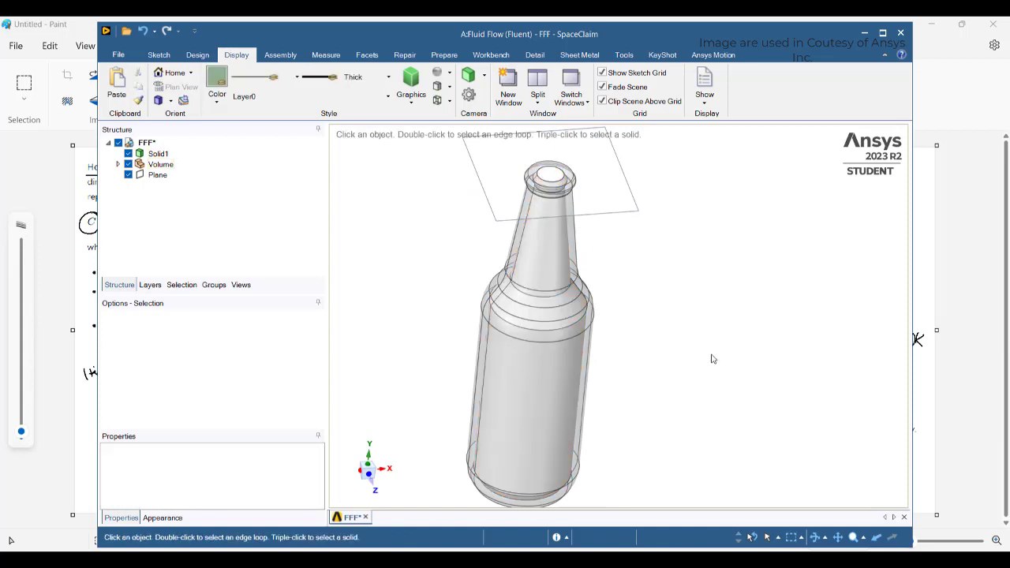
pyautogui.scroll(-2, 710, 353)
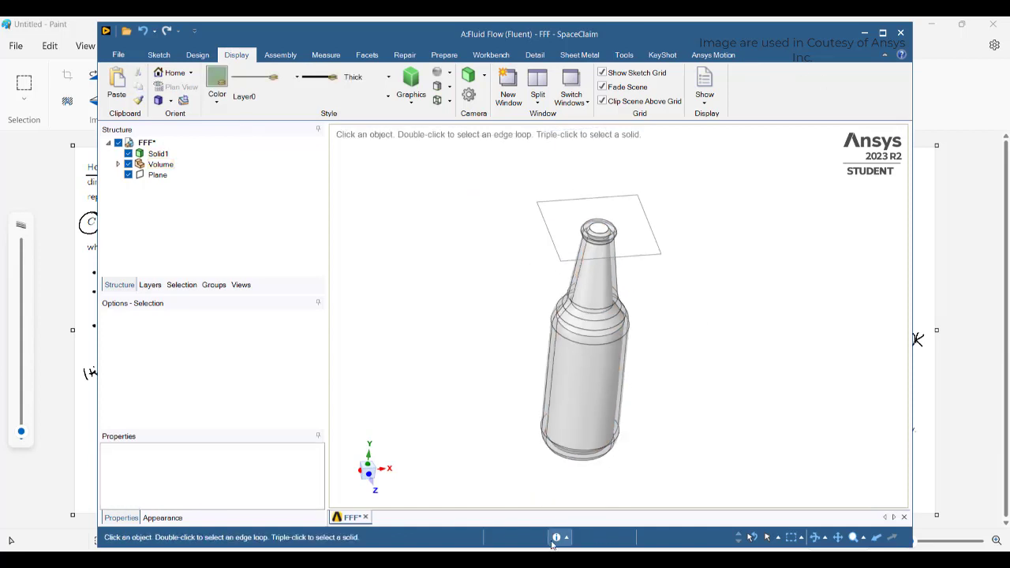
# Inspect which bottle faces belong to the Wall named selection in SpaceClaim, and return to the Workbench project.
pyautogui.hotkey('alt', 'Tab')
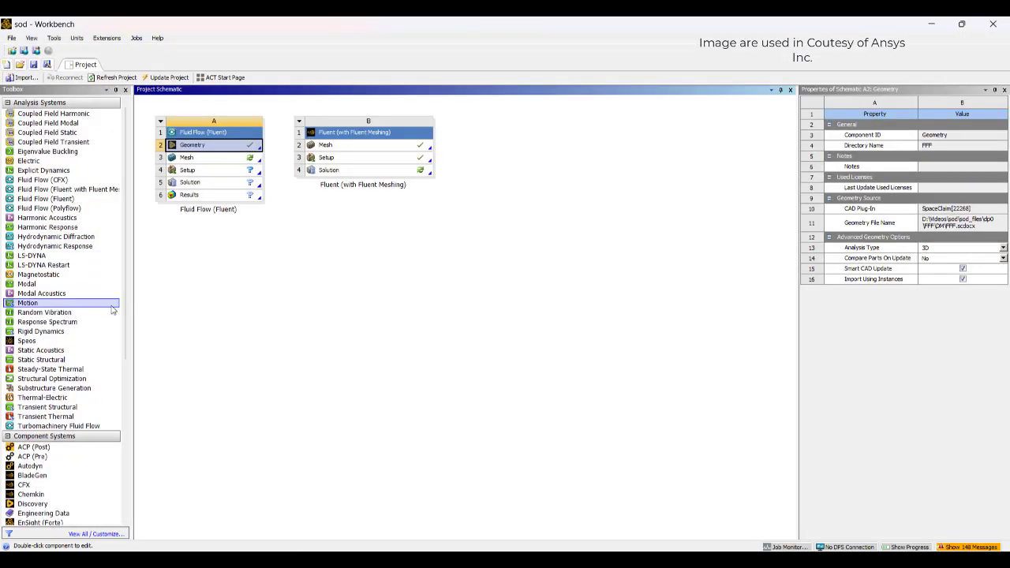
pyautogui.scroll(-1, 98, 325)
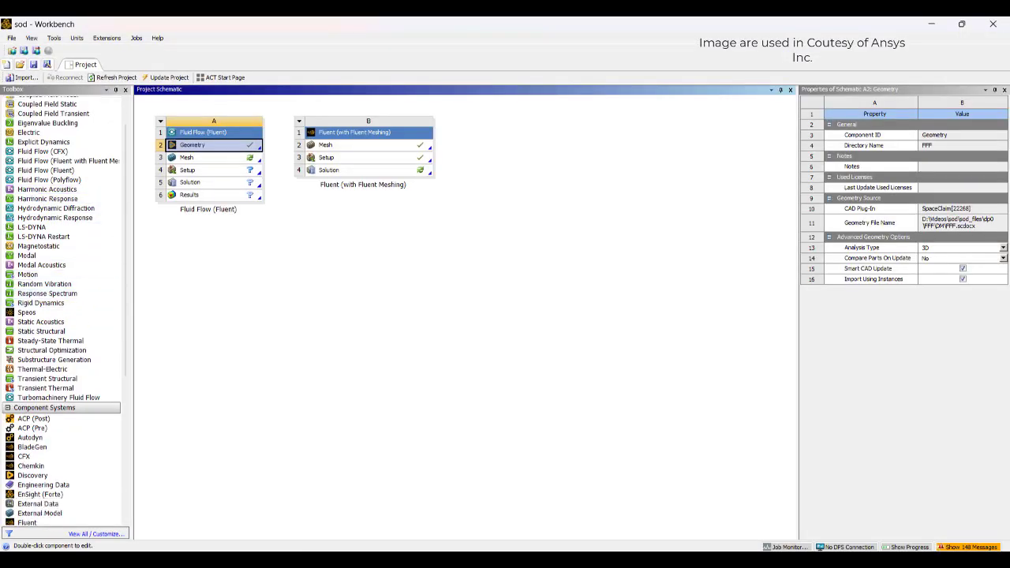
pyautogui.hotkey('alt', 'Tab')
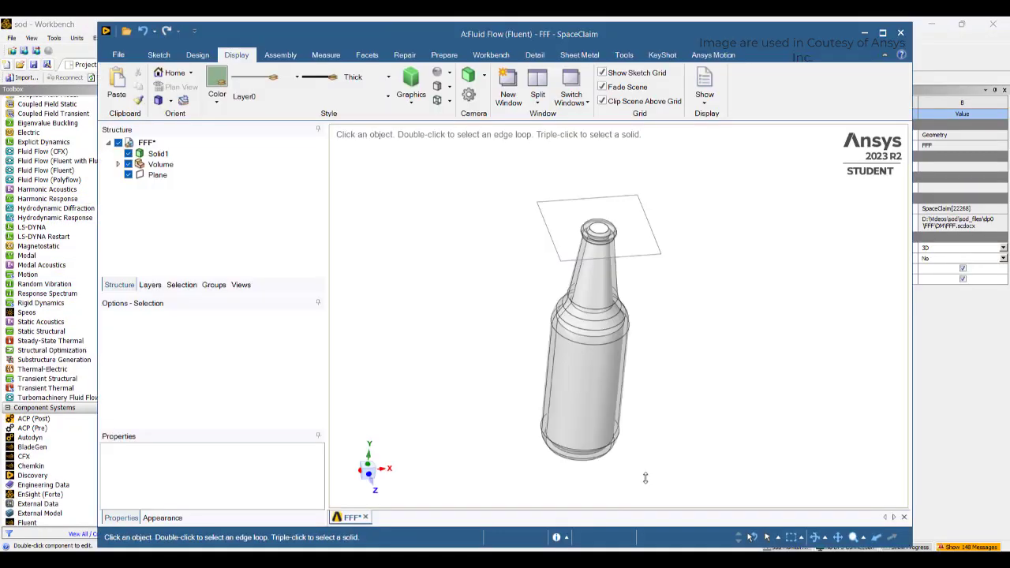
pyautogui.click(215, 285)
pyautogui.click(139, 201)
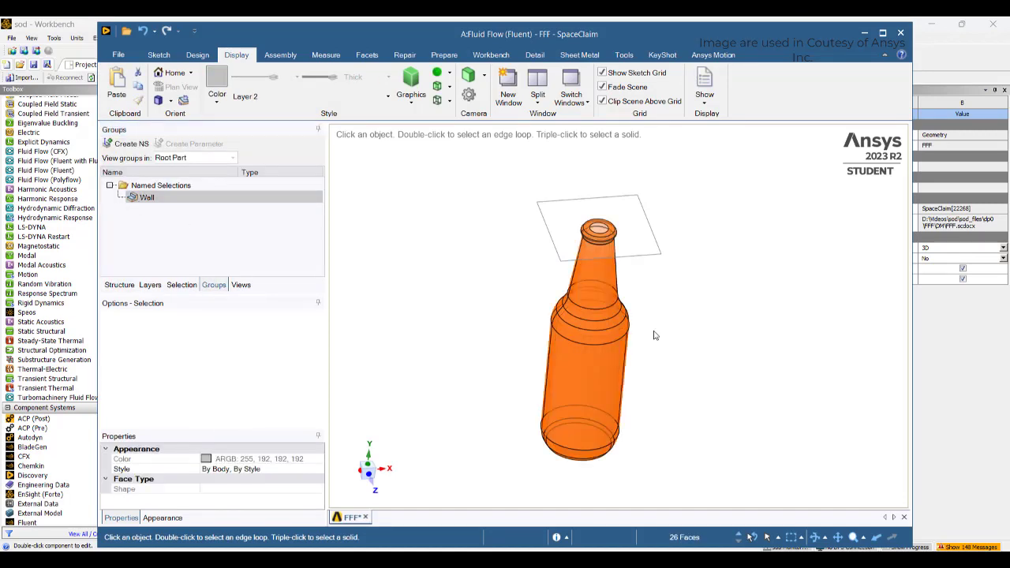
pyautogui.click(864, 34)
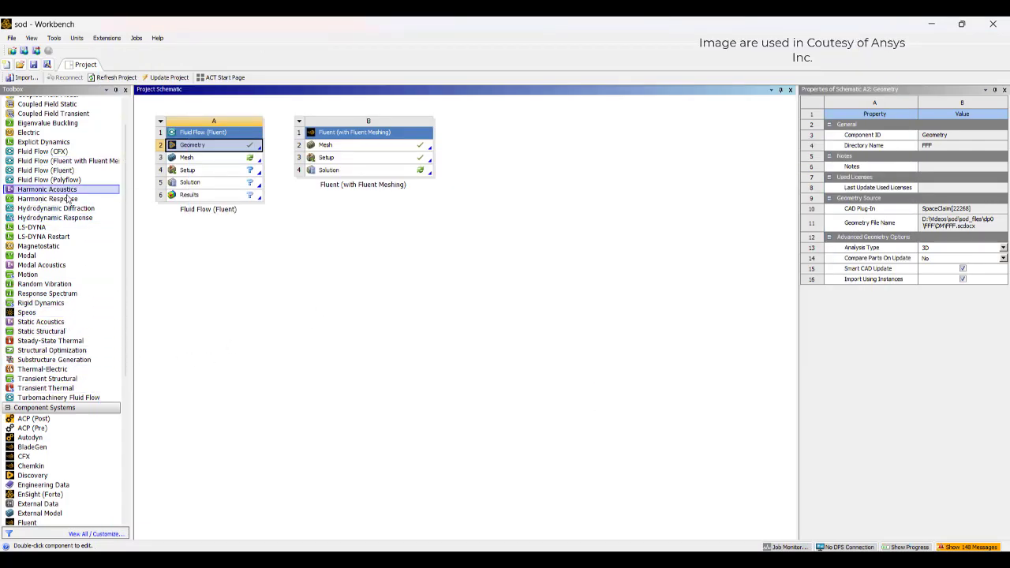
# Add a Fluent (with Fluent Meshing) system to the project schematic and launch Fluent from its Mesh cell in double precision.
pyautogui.scroll(-3, 94, 260)
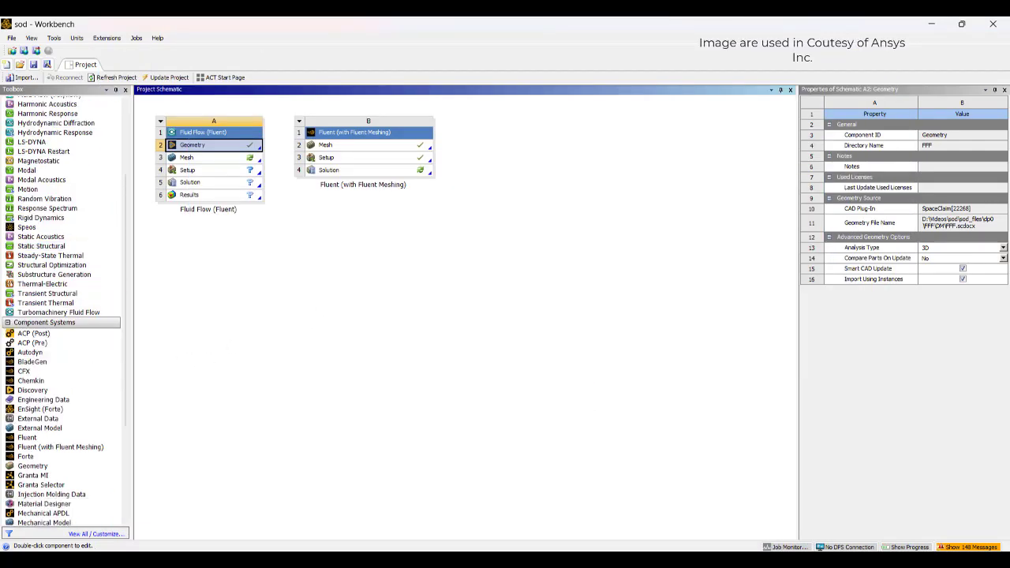
pyautogui.moveTo(60, 447); pyautogui.dragTo(516, 147)
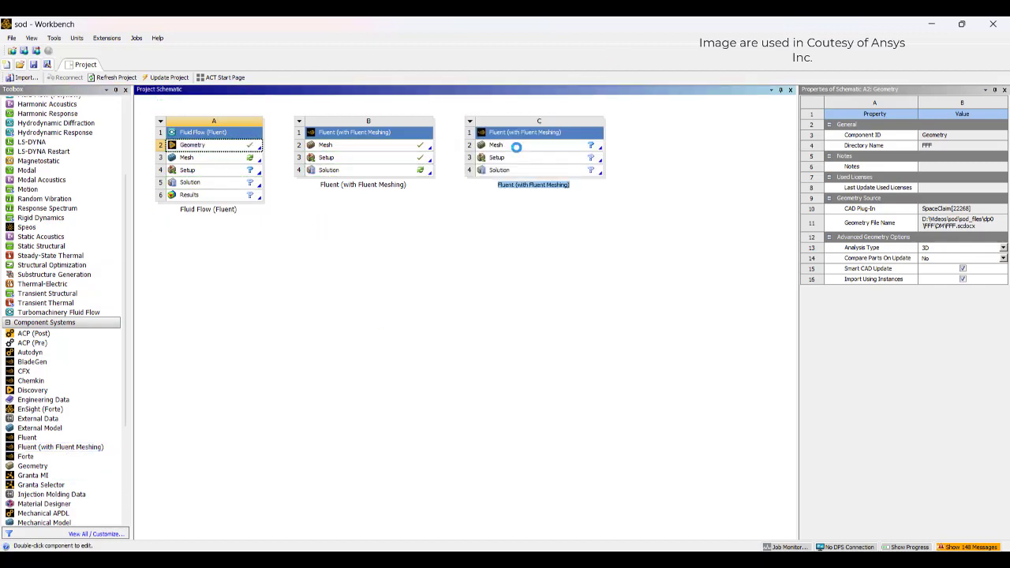
pyautogui.doubleClick(516, 146)
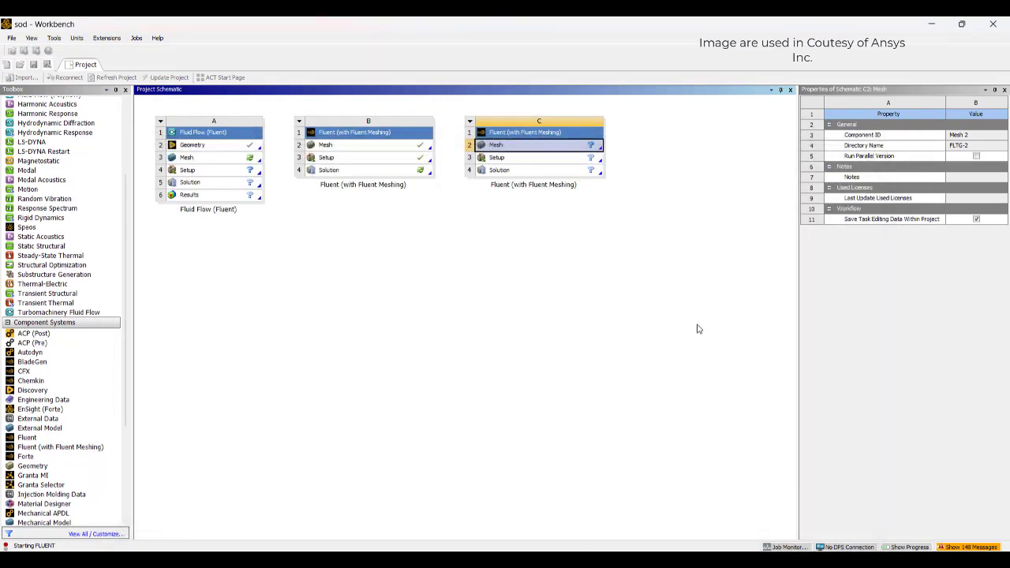
pyautogui.click(528, 213)
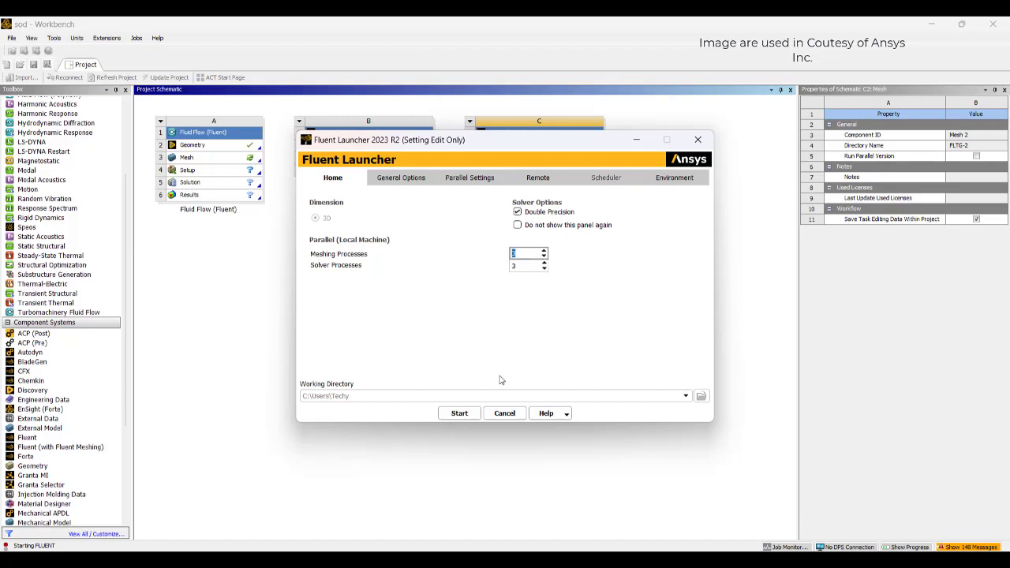
pyautogui.click(459, 412)
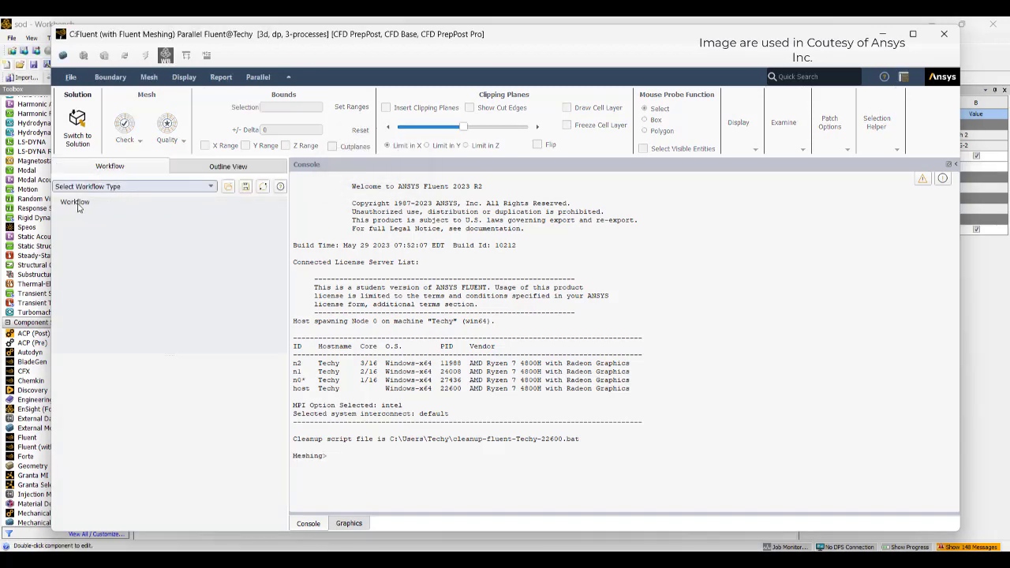
# Start a Watertight Geometry workflow and import the CAD file FFF.scdocx from D:\Videos\sod in mm units.
pyautogui.click(113, 187)
pyautogui.click(85, 202)
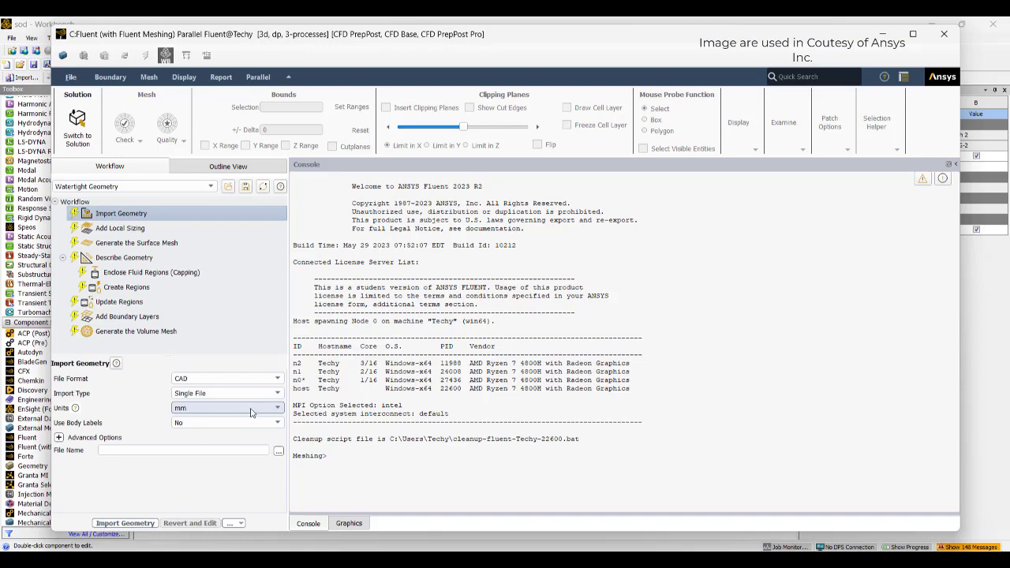
pyautogui.click(278, 452)
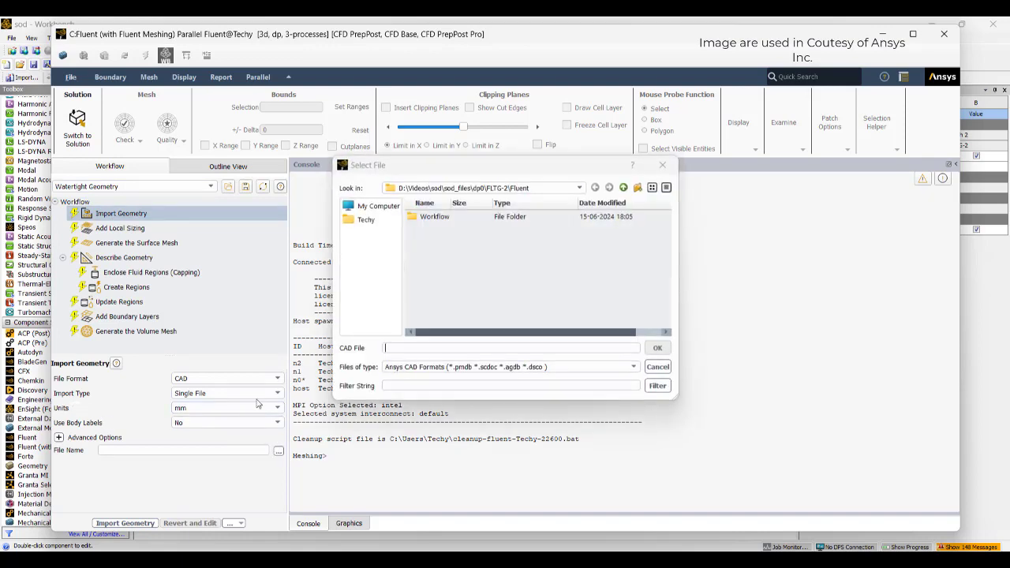
pyautogui.click(474, 188)
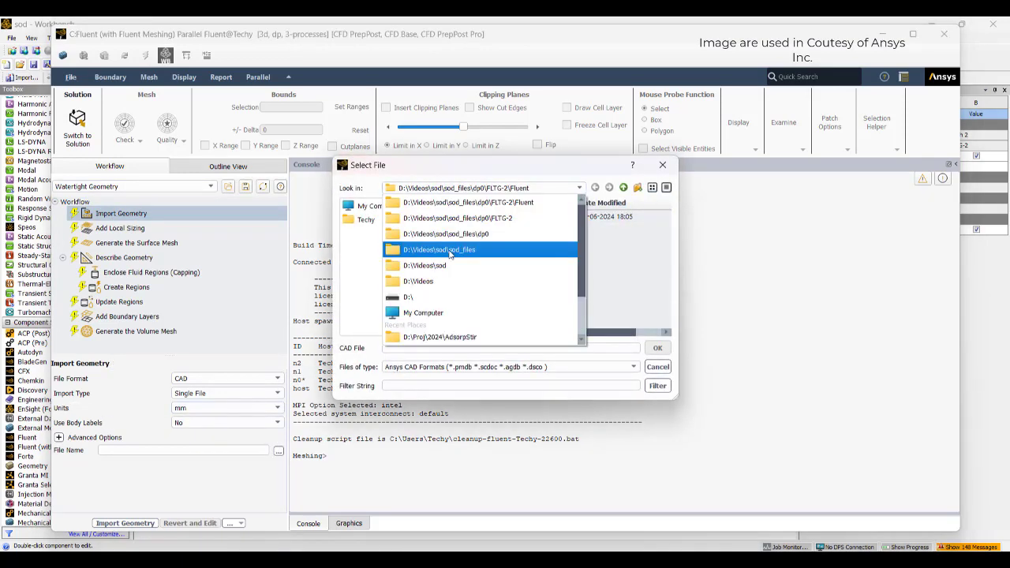
pyautogui.click(460, 276)
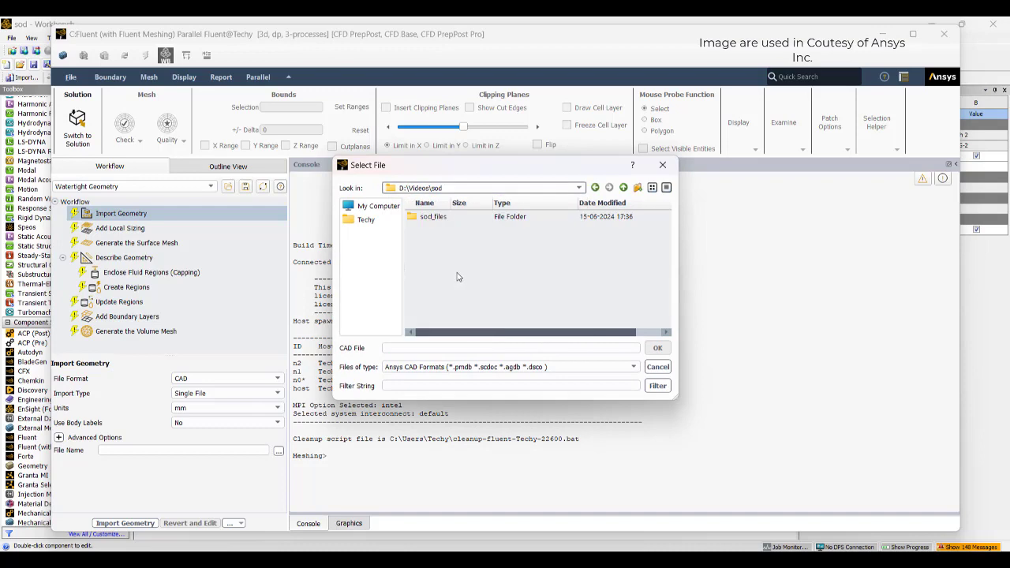
pyautogui.click(613, 367)
pyautogui.click(476, 394)
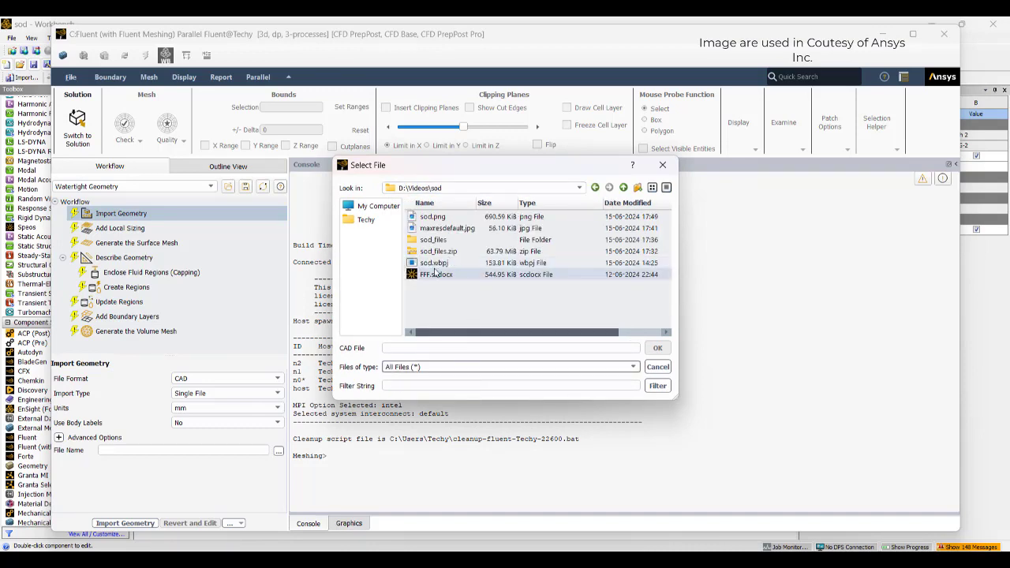
pyautogui.click(438, 274)
pyautogui.click(657, 348)
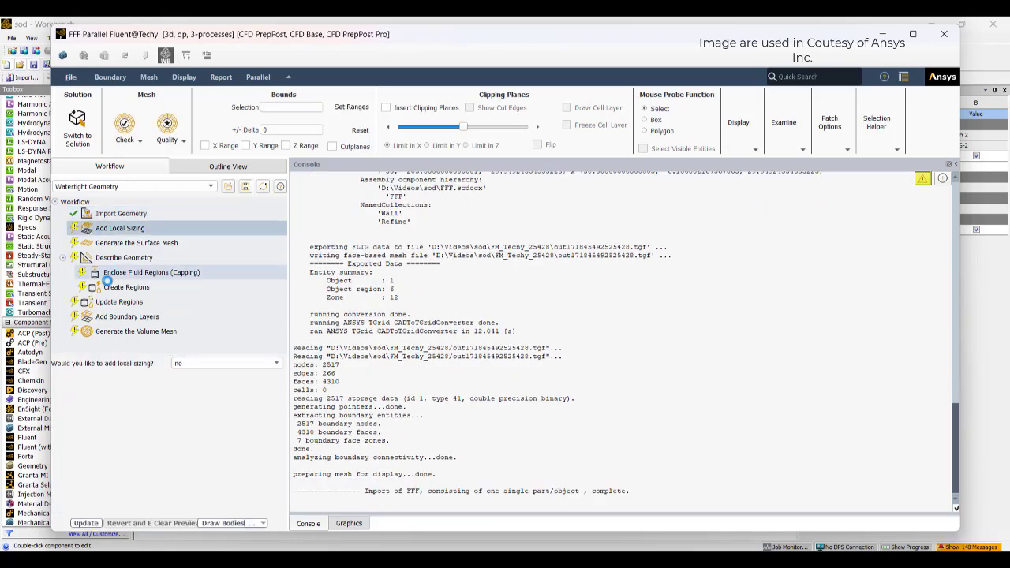
# Enable local sizing and configure a Body Size control on the refine label.
pyautogui.click(239, 360)
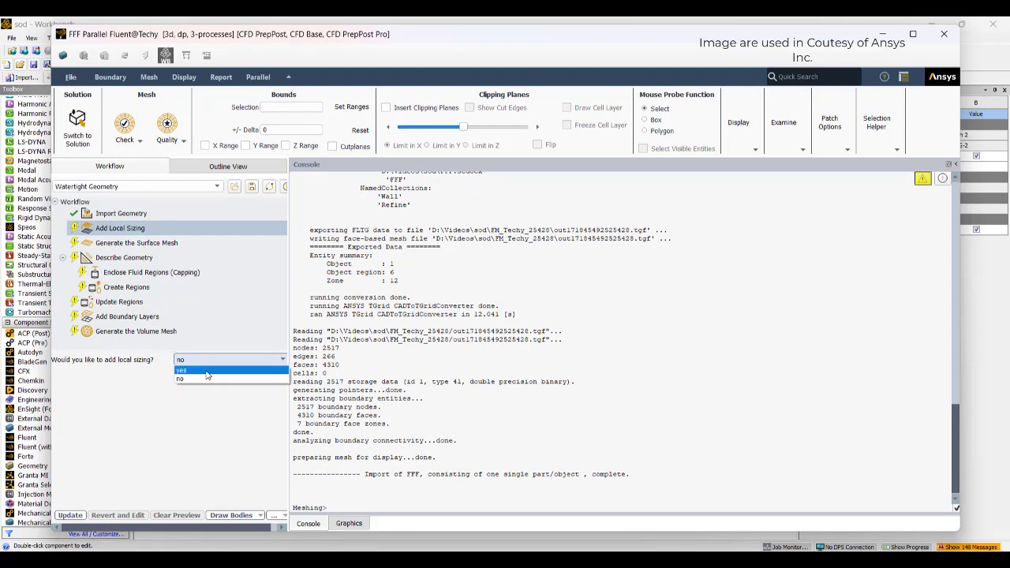
pyautogui.click(241, 367)
pyautogui.click(89, 458)
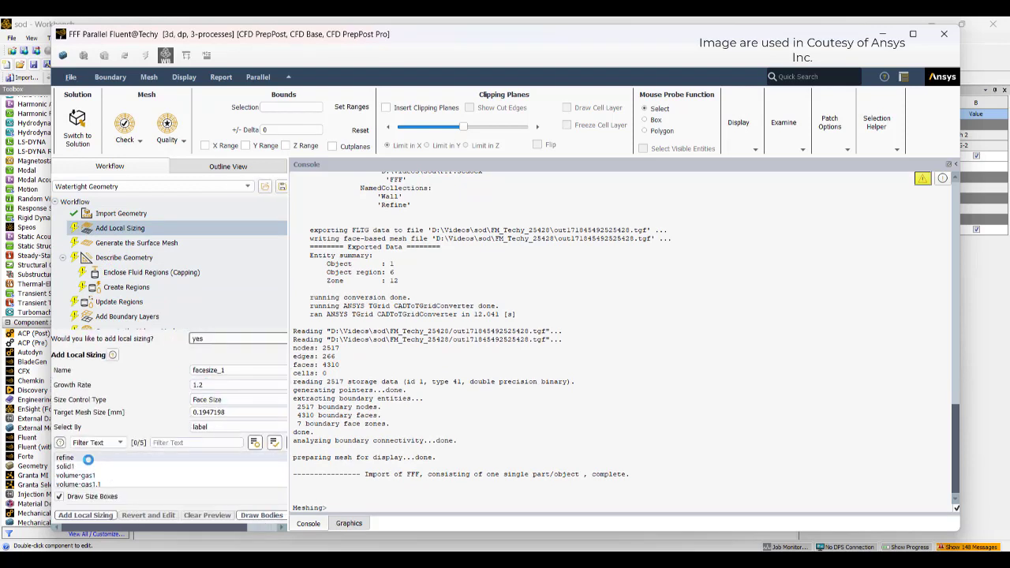
pyautogui.click(238, 399)
pyautogui.click(207, 413)
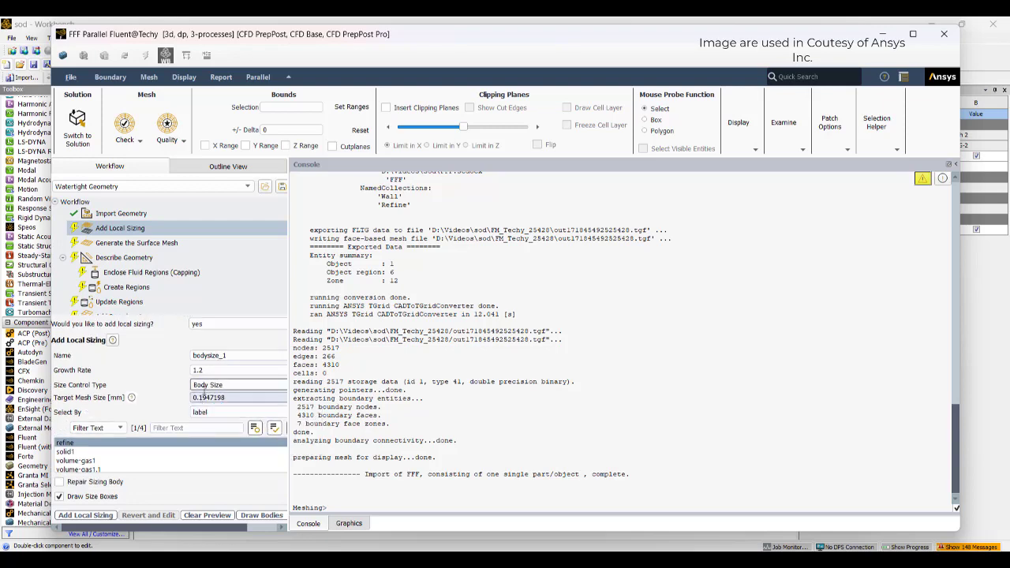
# Set the target mesh size of the refine body sizing to 0.8 mm and add the local sizing.
pyautogui.click(130, 247)
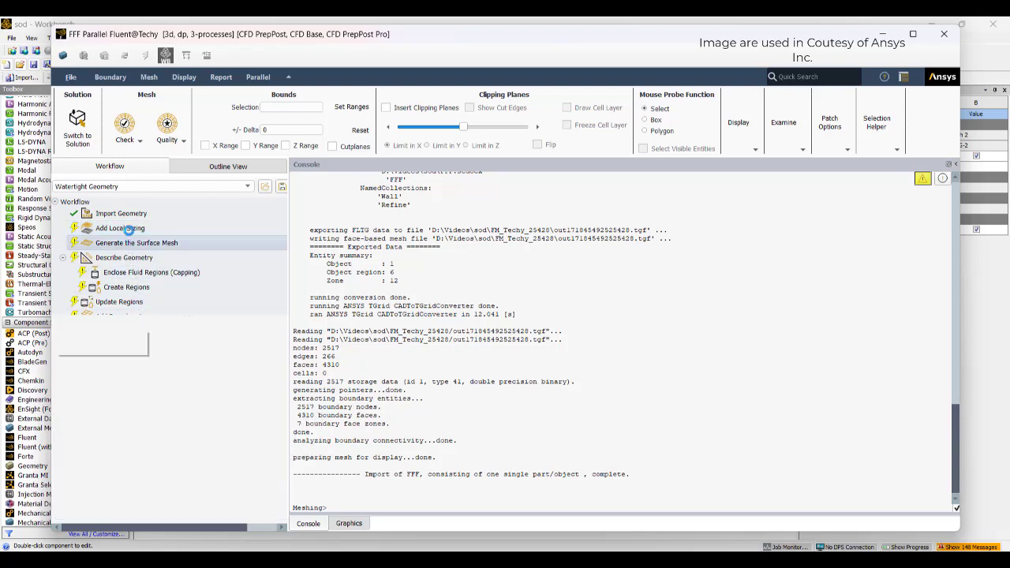
pyautogui.click(128, 230)
pyautogui.click(130, 244)
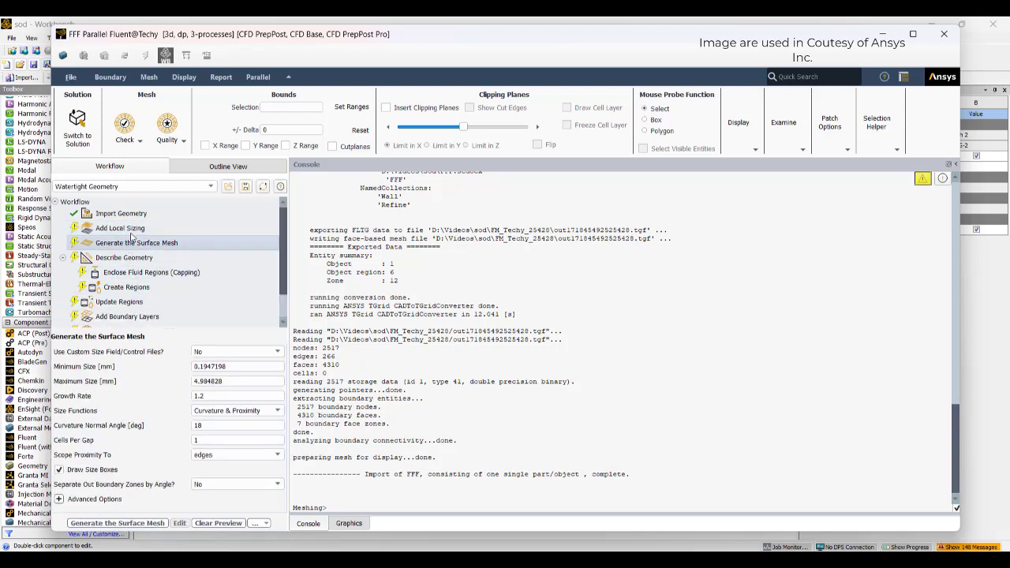
pyautogui.click(118, 228)
pyautogui.click(200, 399)
pyautogui.doubleClick(199, 398)
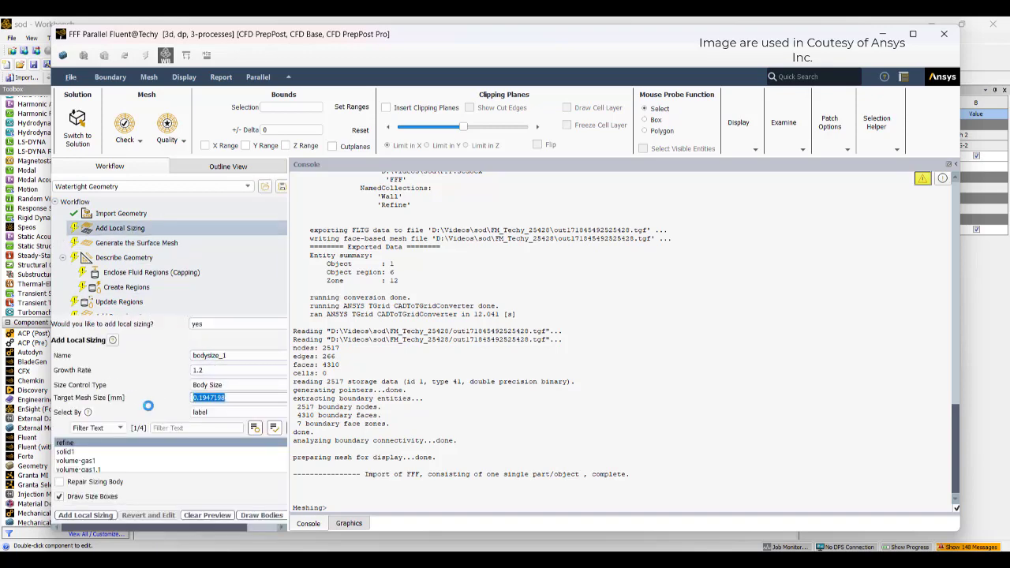
pyautogui.write('0.8')
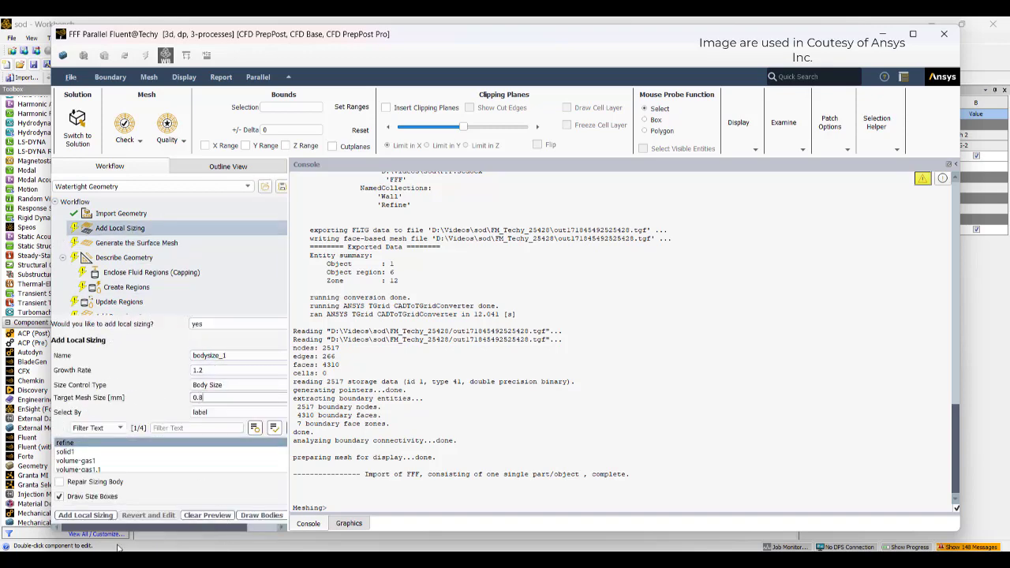
pyautogui.click(85, 514)
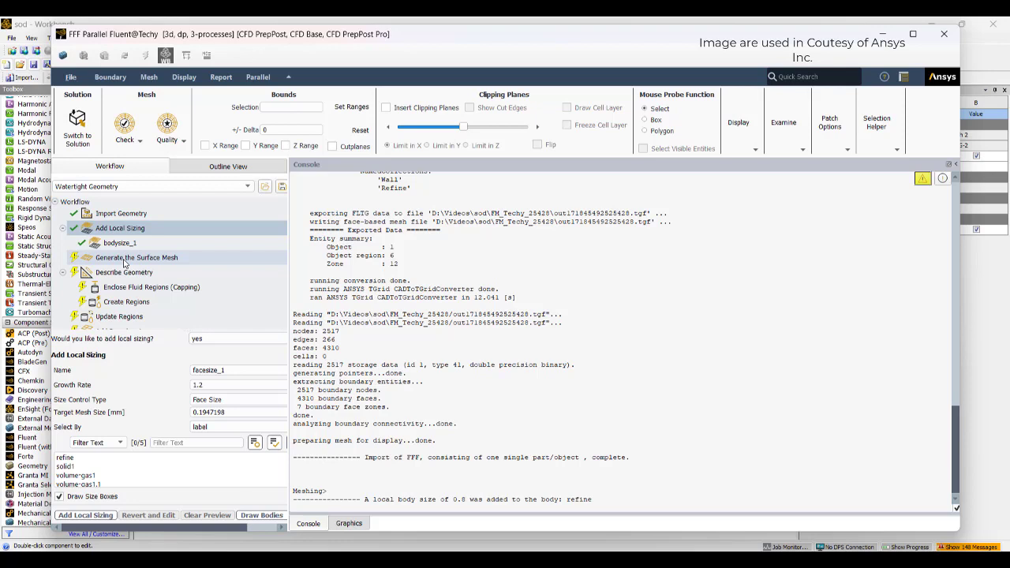
# Generate the surface mesh with a maximum size of 2 mm, Curvature size function and a curvature normal angle of 30 degrees.
pyautogui.click(124, 260)
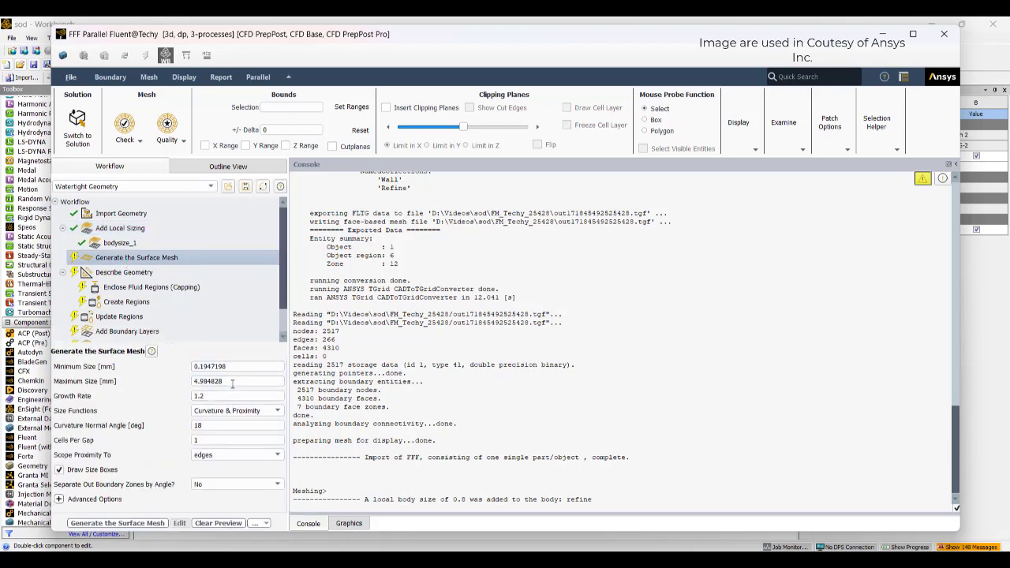
pyautogui.hotkey('ctrl', 'a')
pyautogui.write('2')
pyautogui.click(225, 411)
pyautogui.click(221, 419)
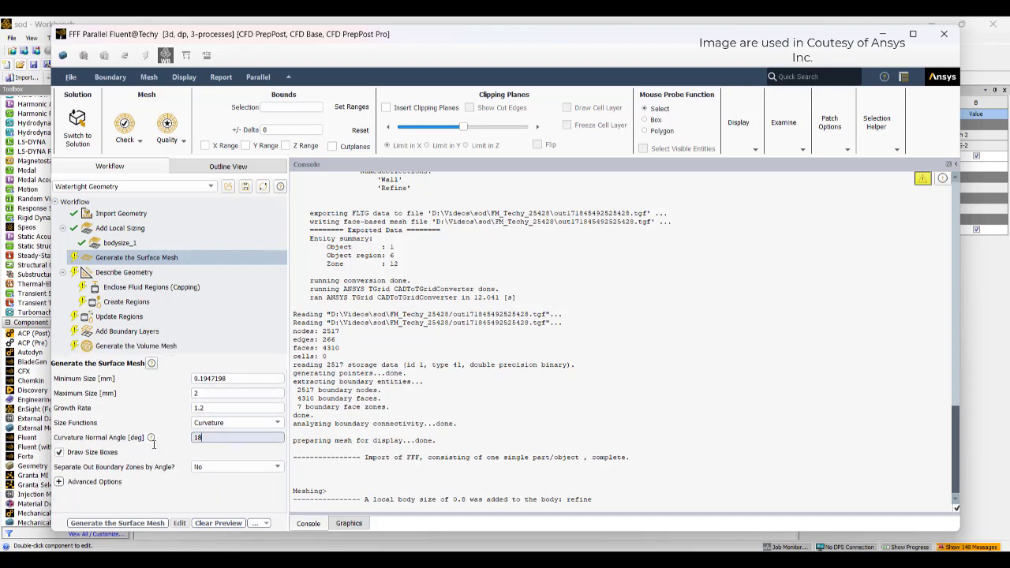
pyautogui.write('30')
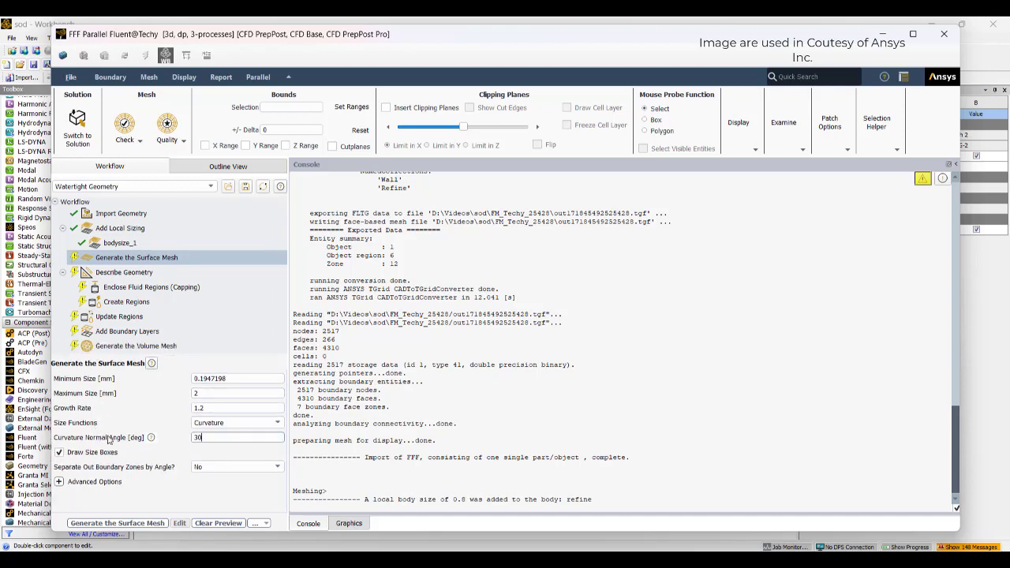
pyautogui.click(140, 525)
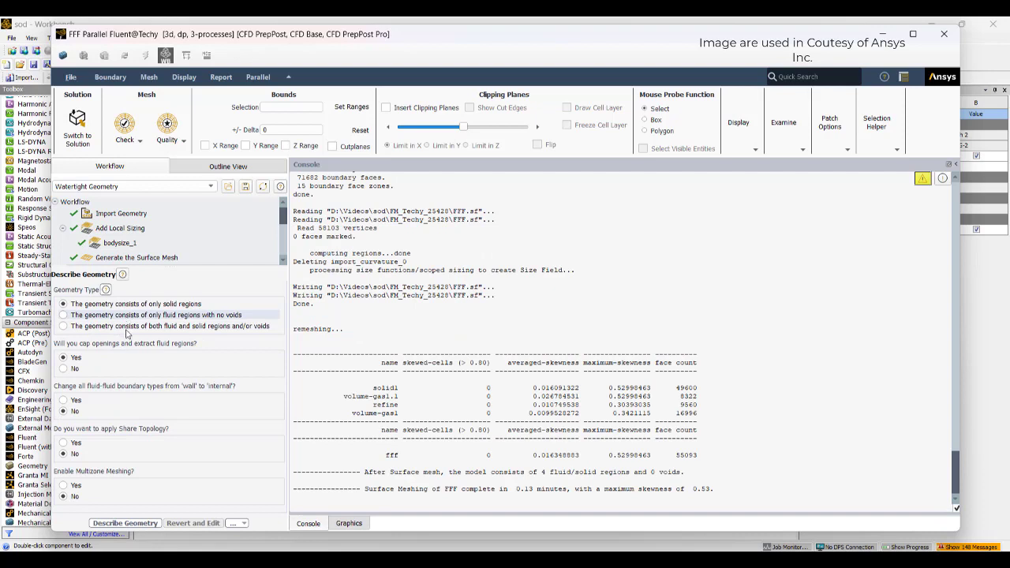
# Describe the geometry as both fluid and solid regions with fluid-fluid walls changed to internal, and apply share topology using Join-Intersect.
pyautogui.click(130, 327)
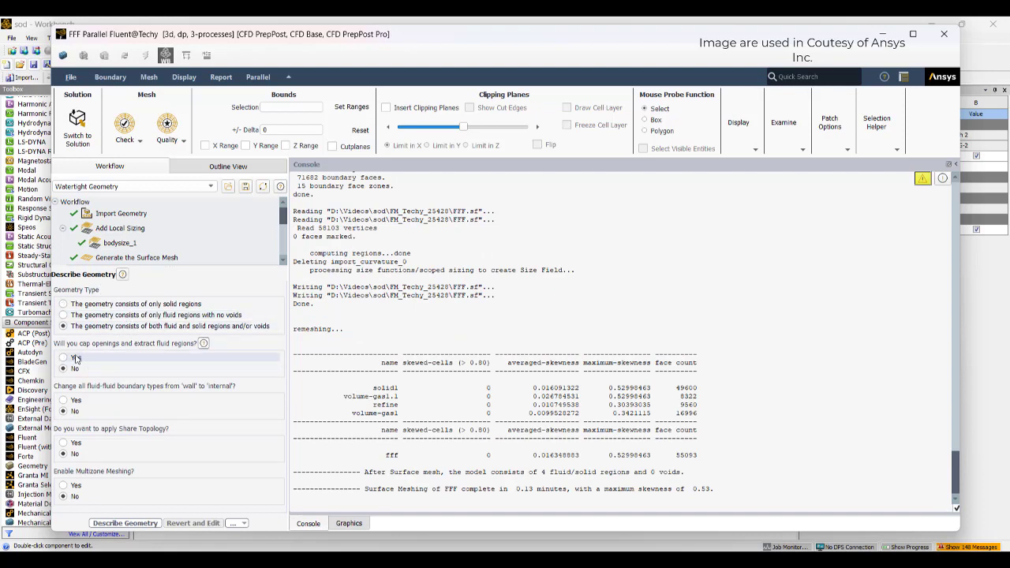
pyautogui.click(66, 401)
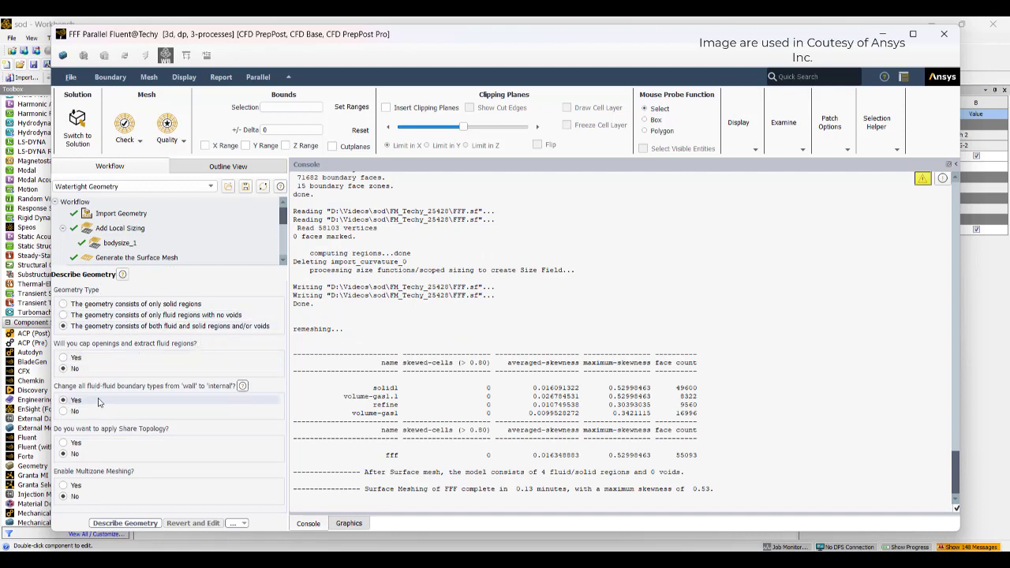
pyautogui.click(126, 523)
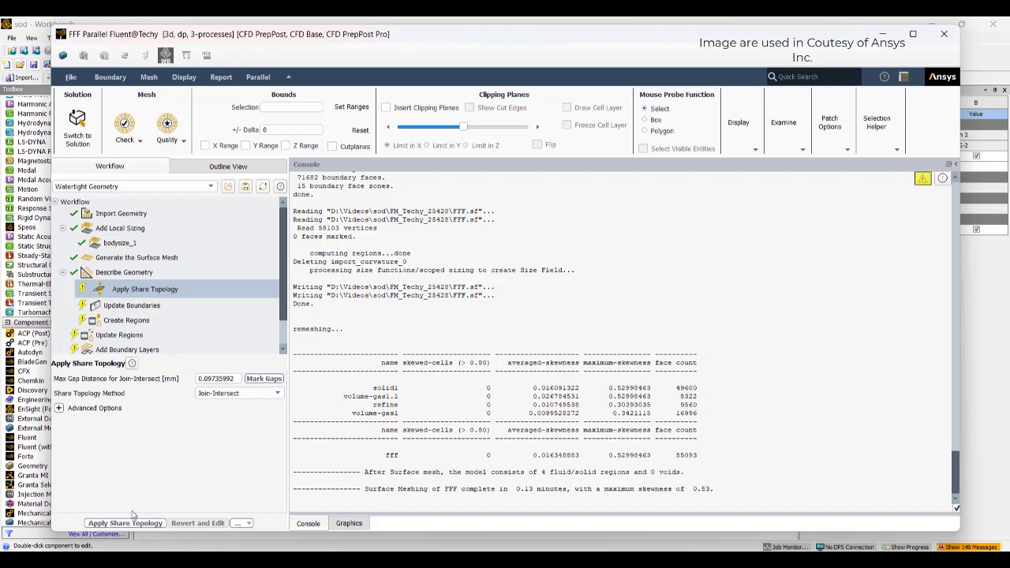
pyautogui.click(139, 522)
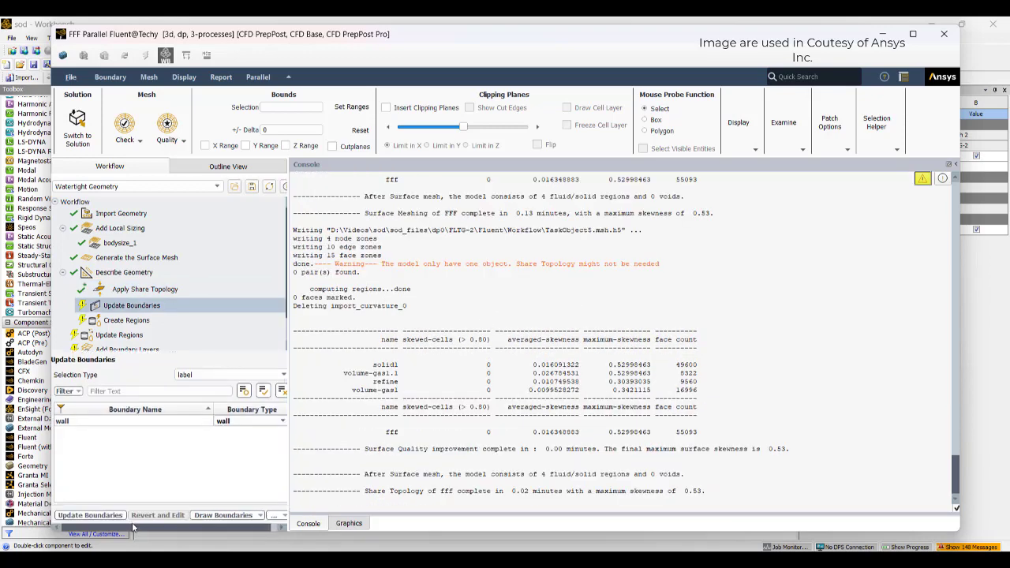
# Update the boundaries with the wall label kept as wall type, and create regions with an estimate of 3 fluid regions.
pyautogui.click(118, 517)
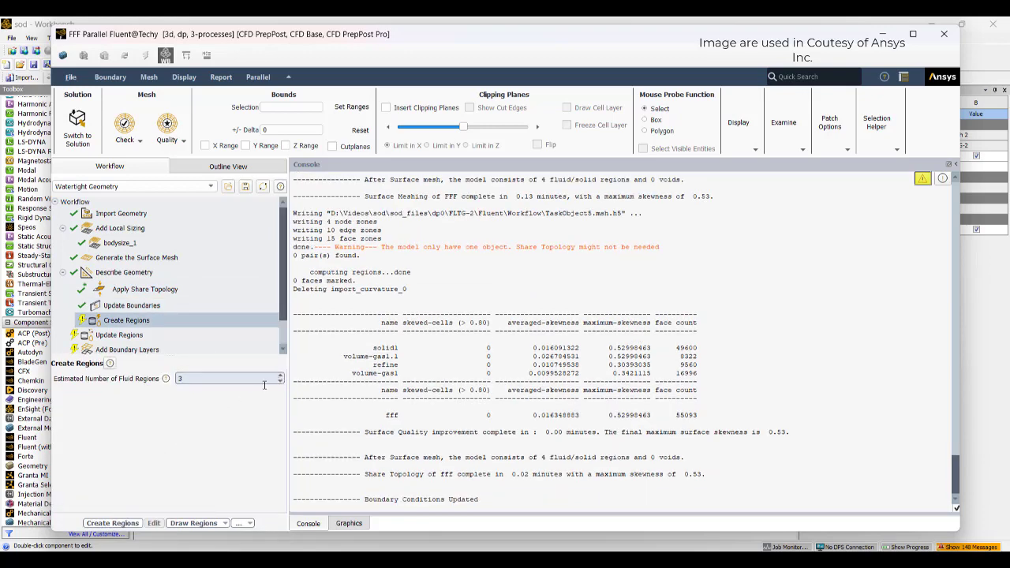
pyautogui.click(135, 524)
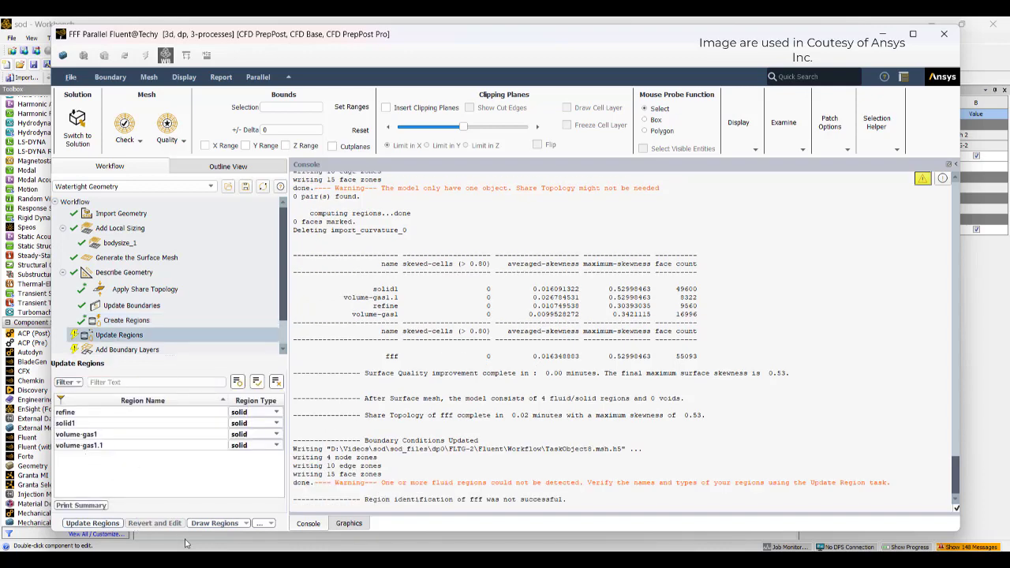
# Set the region type of volume-gas1, volume-gas1.1 and refine to fluid.
pyautogui.click(252, 434)
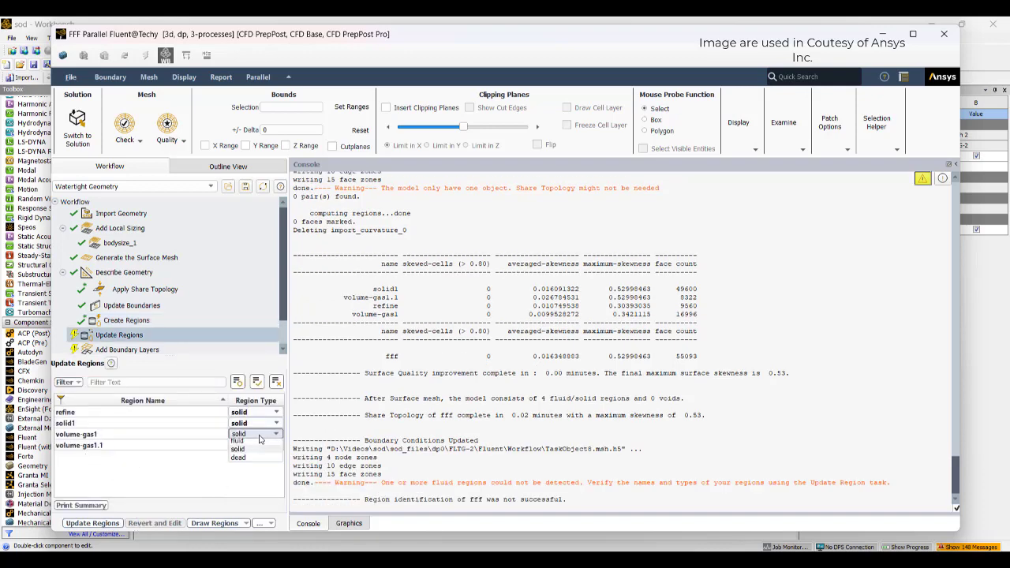
pyautogui.click(252, 449)
pyautogui.click(254, 445)
pyautogui.click(240, 460)
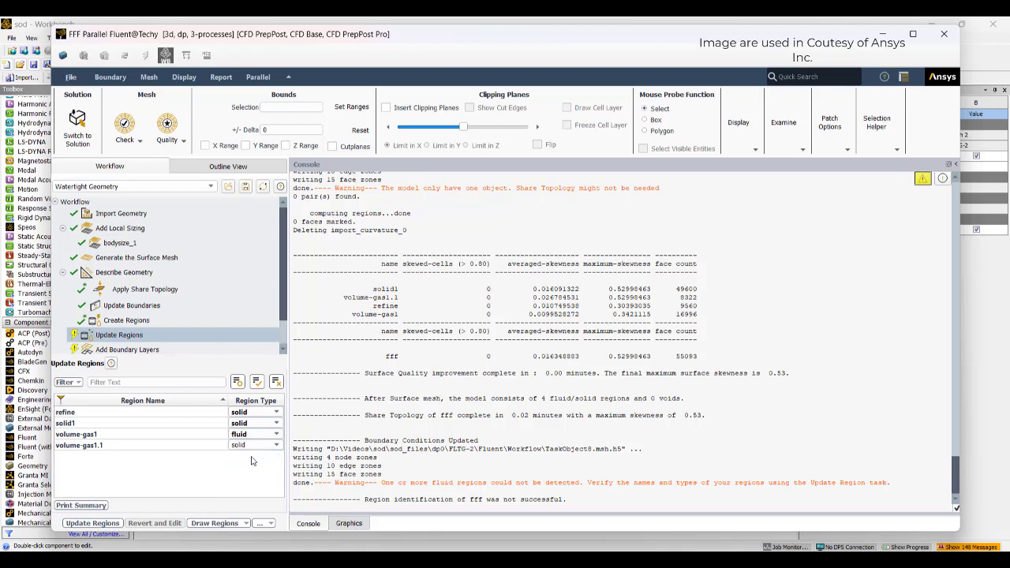
pyautogui.click(244, 414)
pyautogui.click(241, 434)
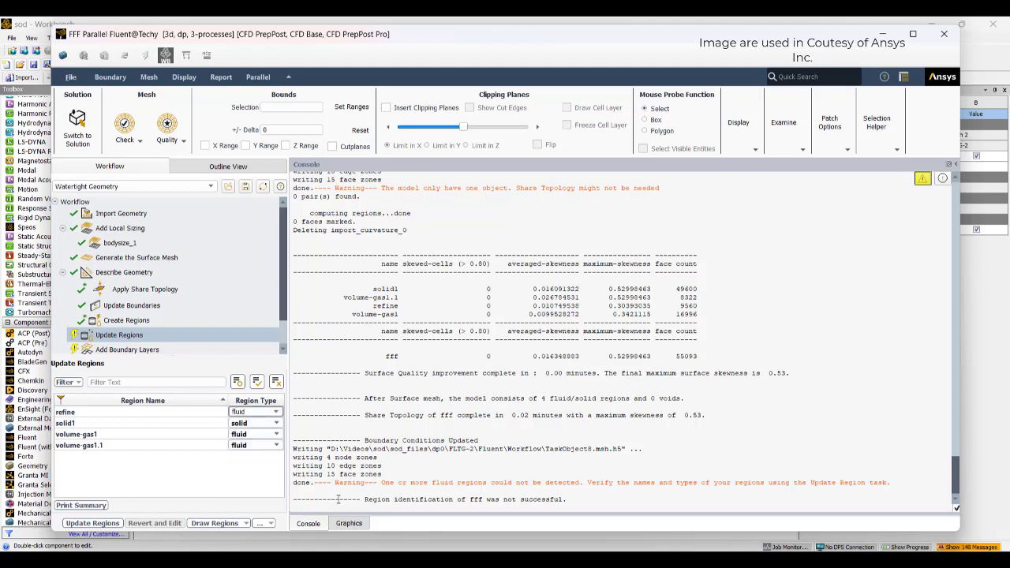
# Draw the refine, volume-gas1 and volume-gas1.1 regions one after another in the graphics view, and apply the region update.
pyautogui.click(214, 524)
pyautogui.click(185, 491)
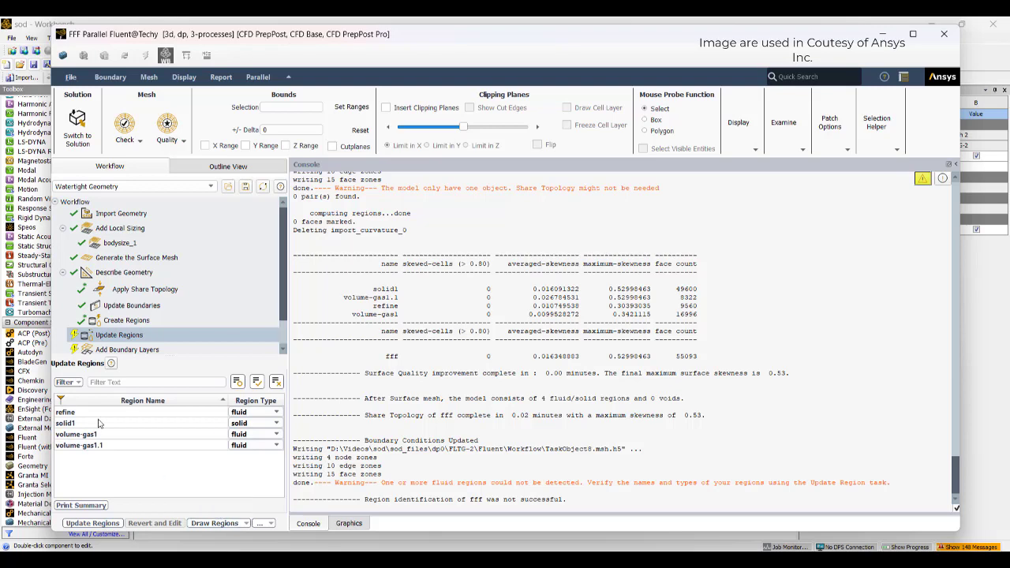
pyautogui.rightClick(96, 410)
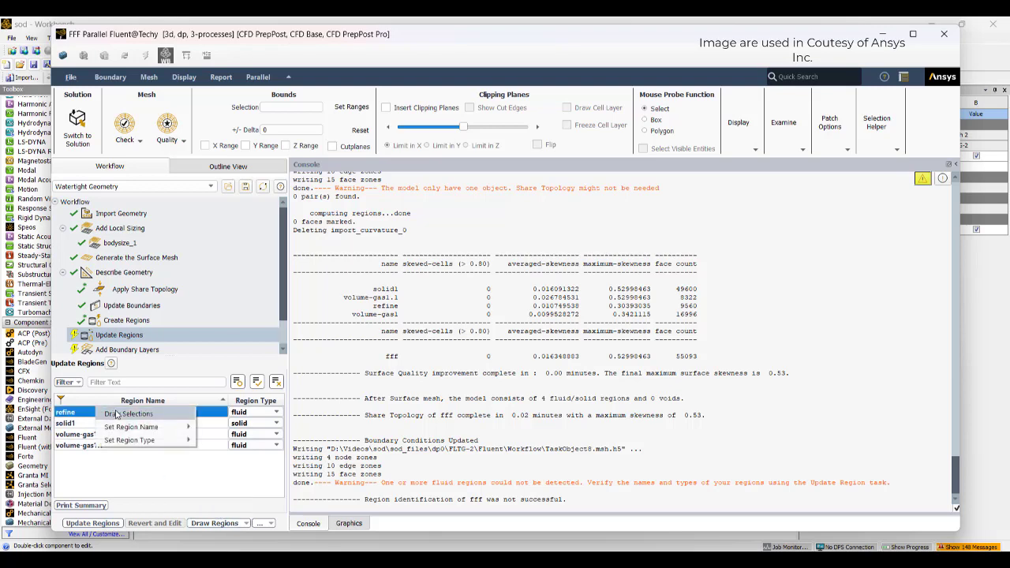
pyautogui.click(114, 414)
pyautogui.click(349, 523)
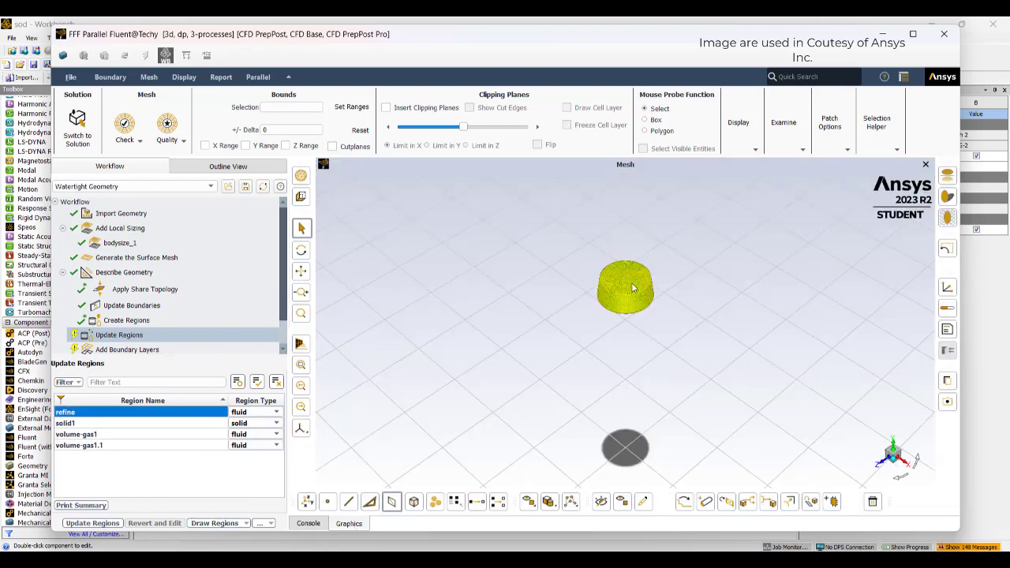
pyautogui.rightClick(129, 434)
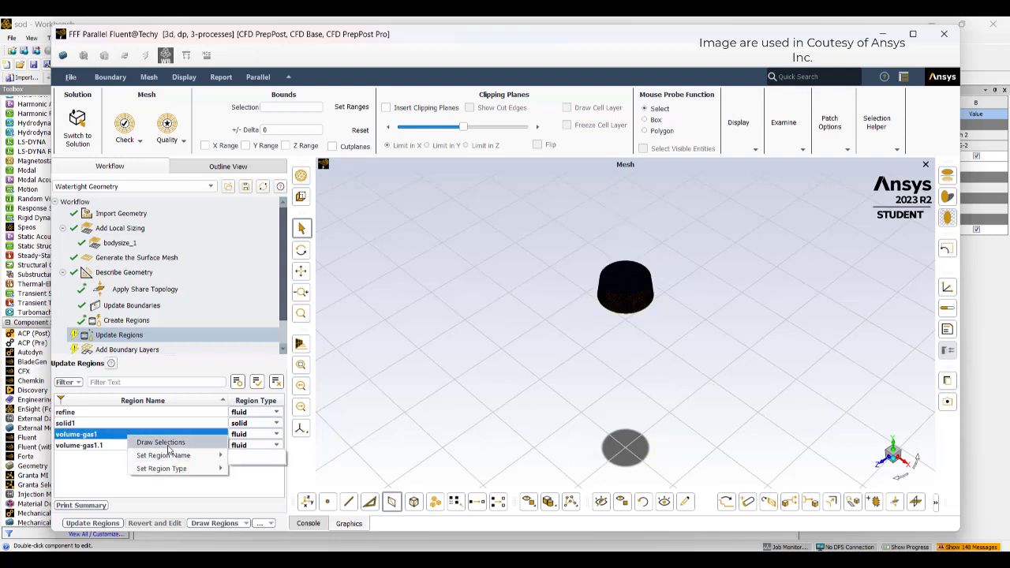
pyautogui.click(162, 441)
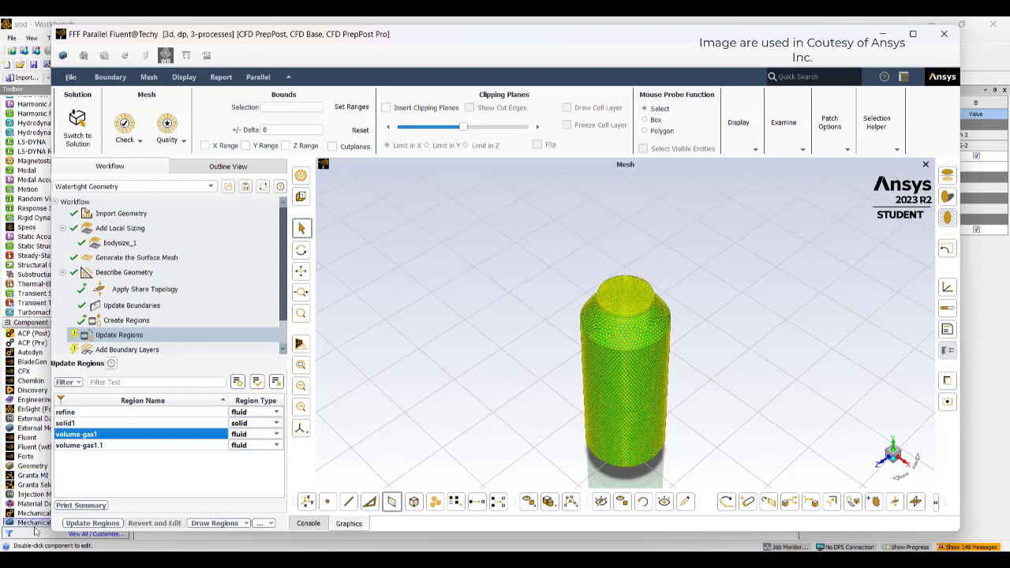
pyautogui.rightClick(114, 446)
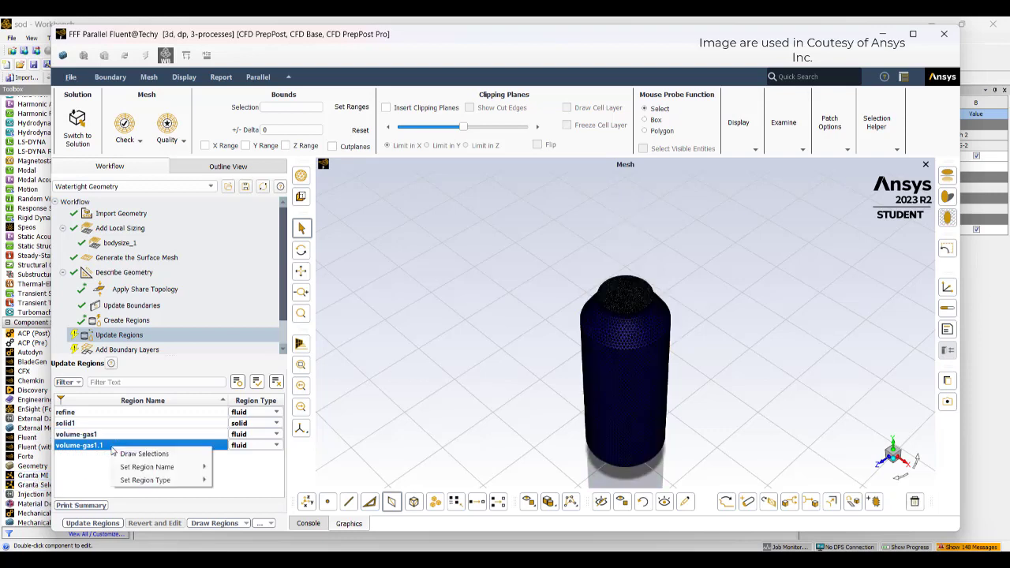
pyautogui.click(145, 454)
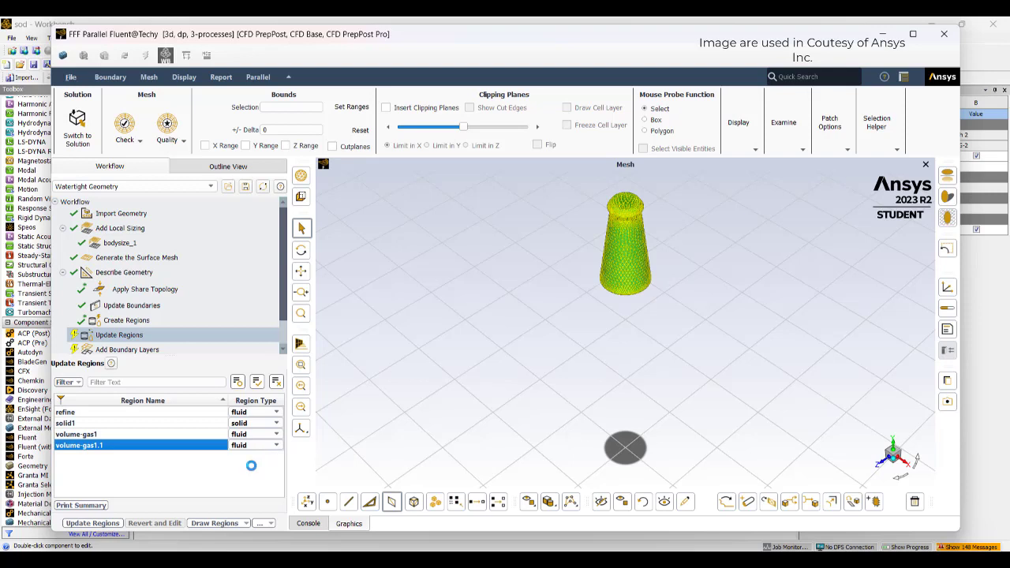
pyautogui.click(116, 524)
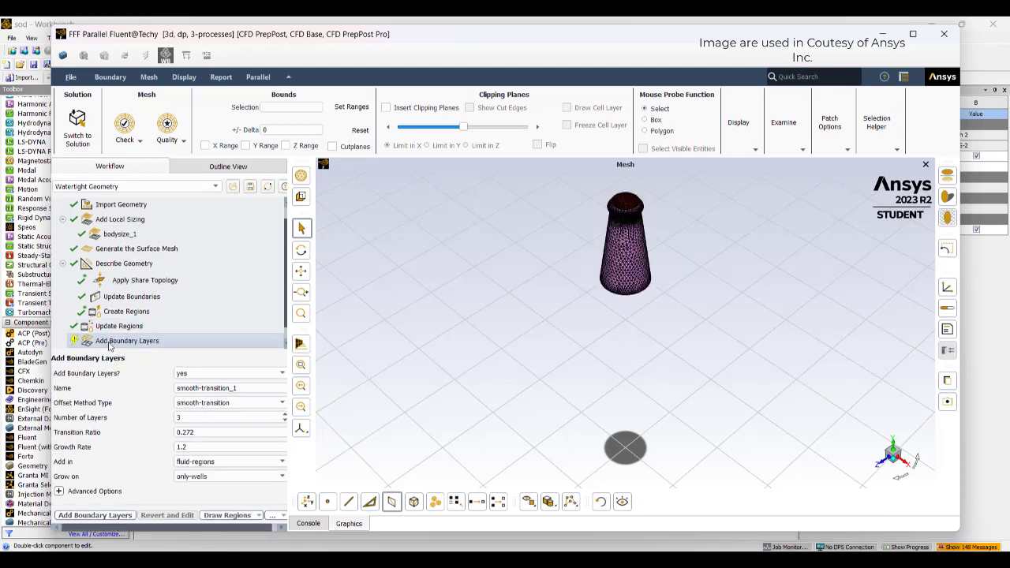
# Update the boundary layers task with 3 smooth-transition layers, and generate the volume mesh filled with polyhedra.
pyautogui.rightClick(110, 345)
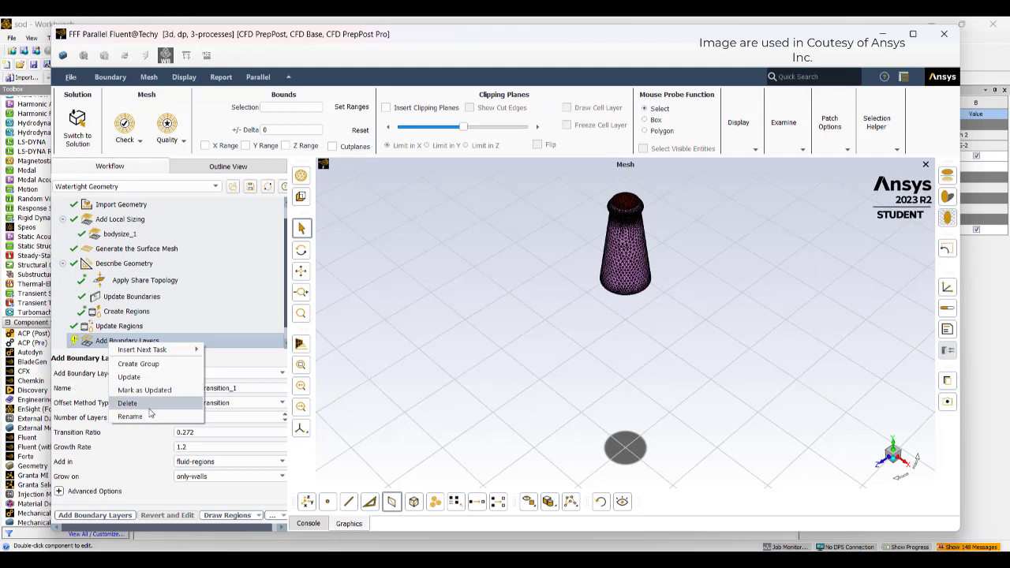
pyautogui.click(141, 379)
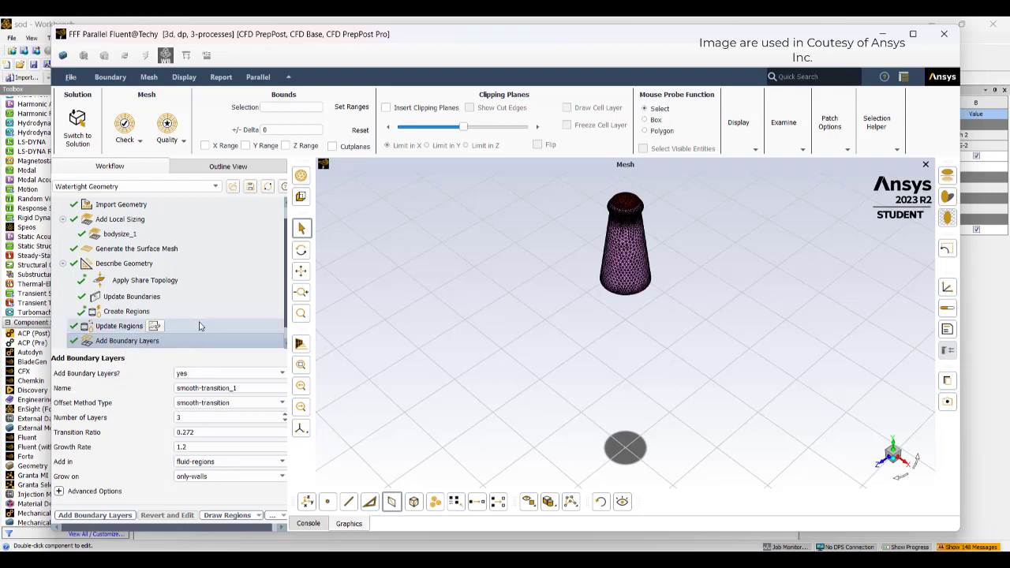
pyautogui.click(163, 341)
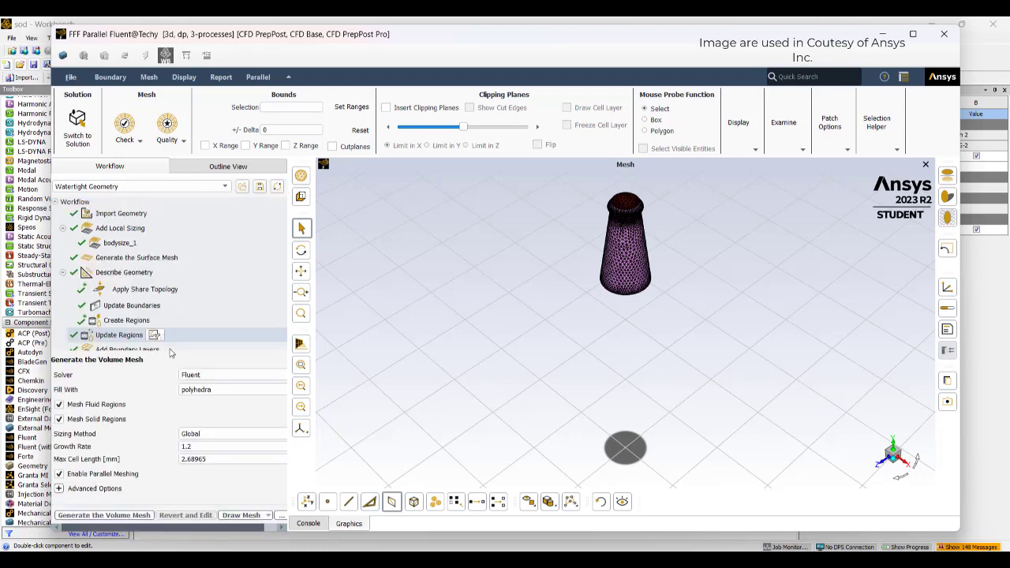
pyautogui.click(105, 515)
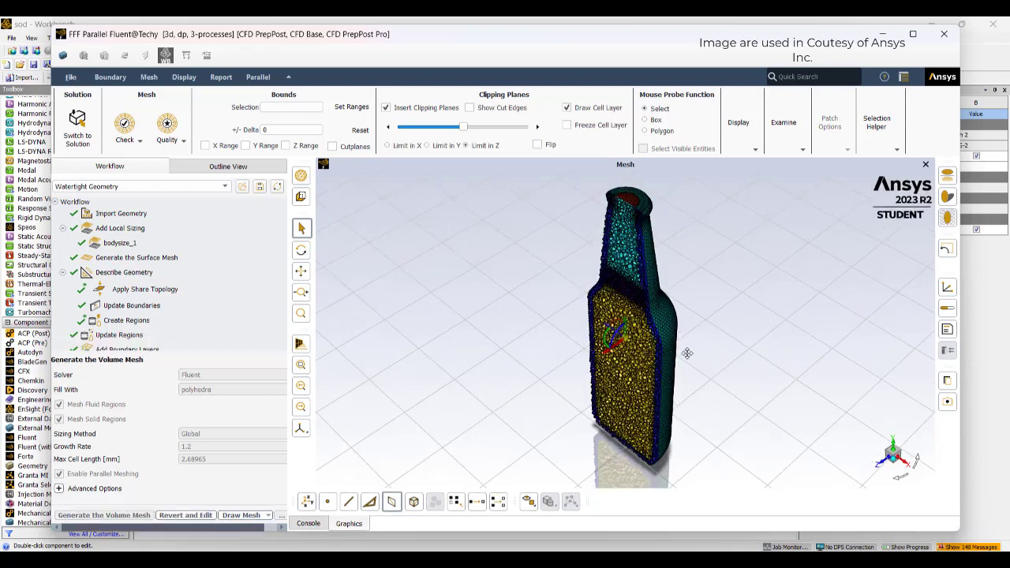
# Inspect the clipped volume mesh around the bottle's neck and liquid surface, and switch to solution mode.
pyautogui.moveTo(618, 332); pyautogui.dragTo(716, 306)
pyautogui.scroll(5, 615, 299)
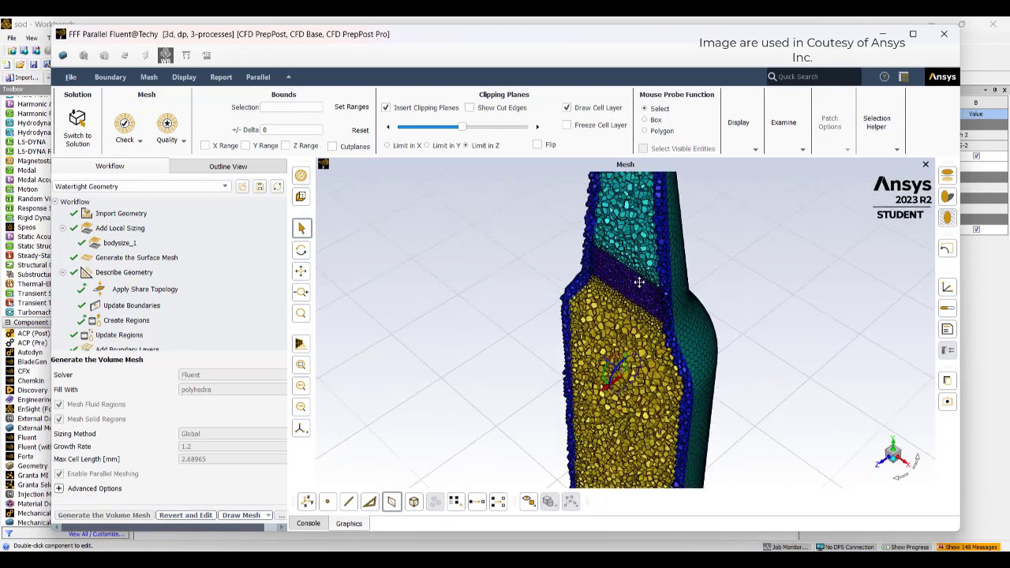
pyautogui.scroll(-5, 590, 310)
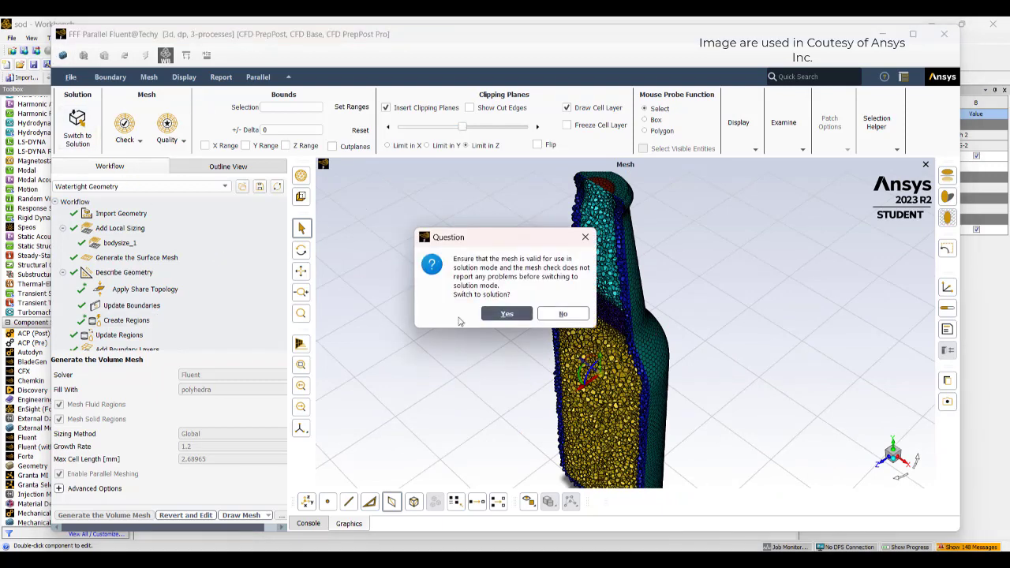
pyautogui.click(505, 313)
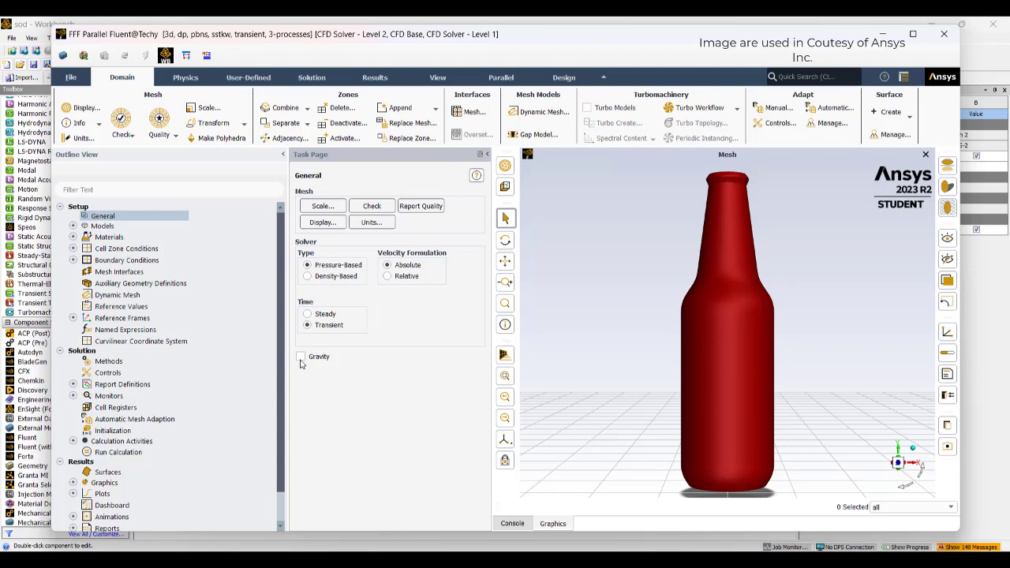
# Set the multiphase model to Volume of Fluid with implicit formulation and implicit body force for 2 Eulerian phases.
pyautogui.click(72, 226)
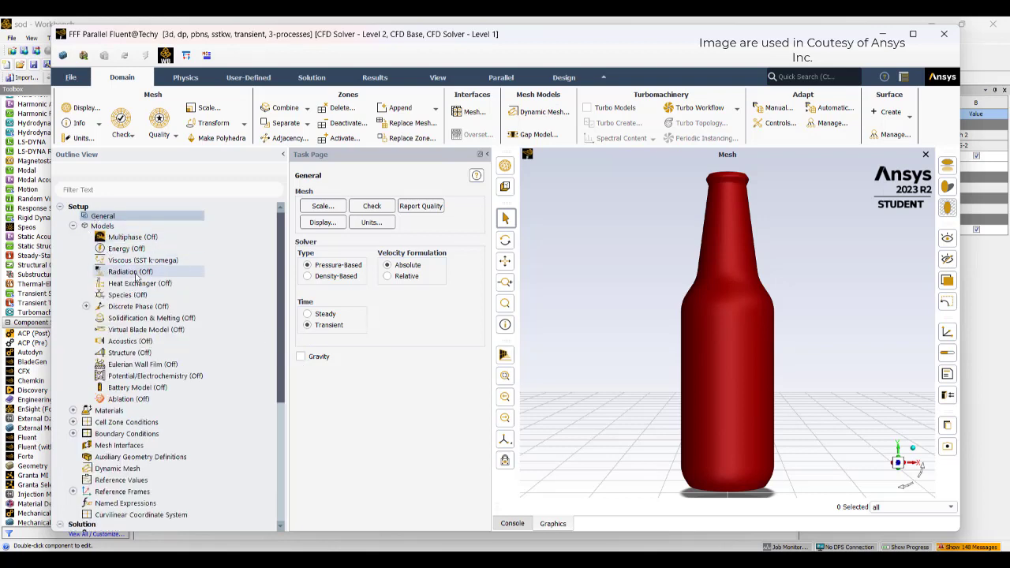
pyautogui.doubleClick(131, 236)
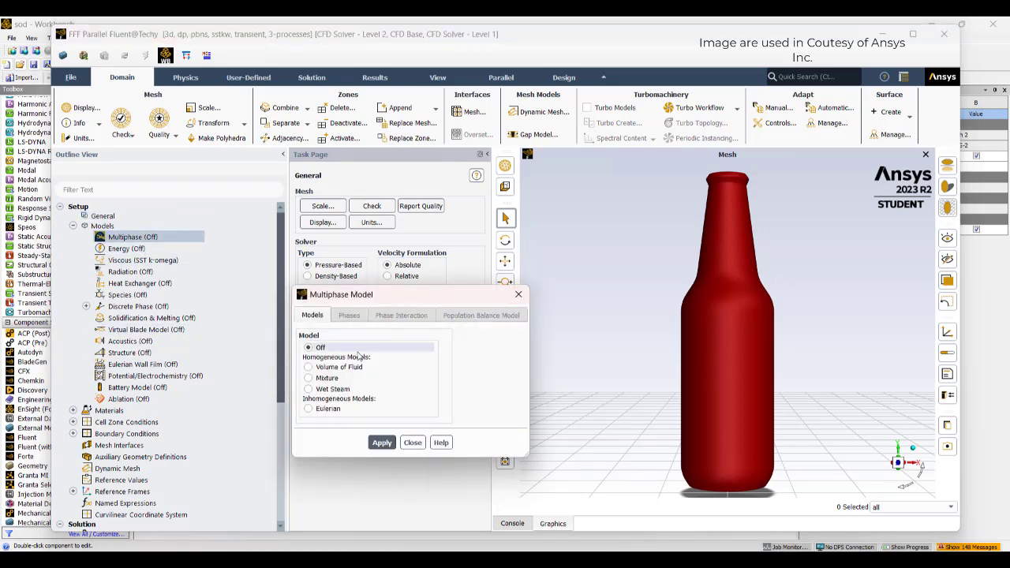
pyautogui.click(351, 370)
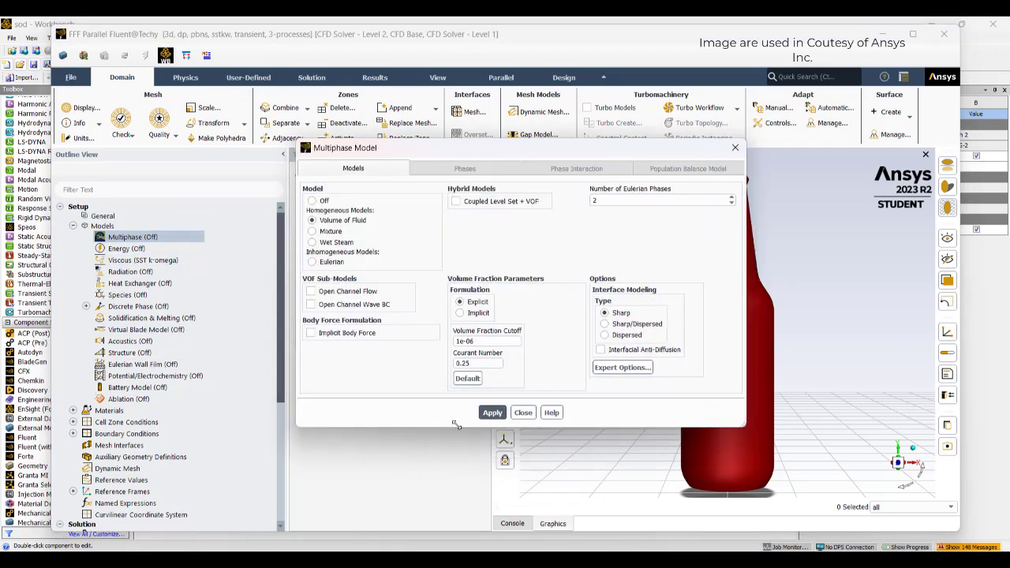
pyautogui.click(472, 314)
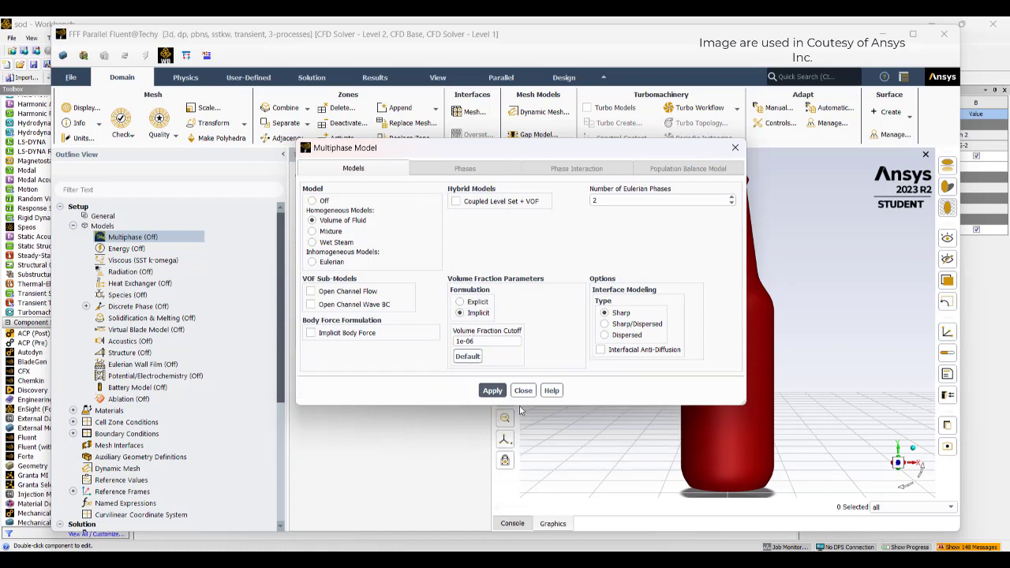
pyautogui.click(375, 334)
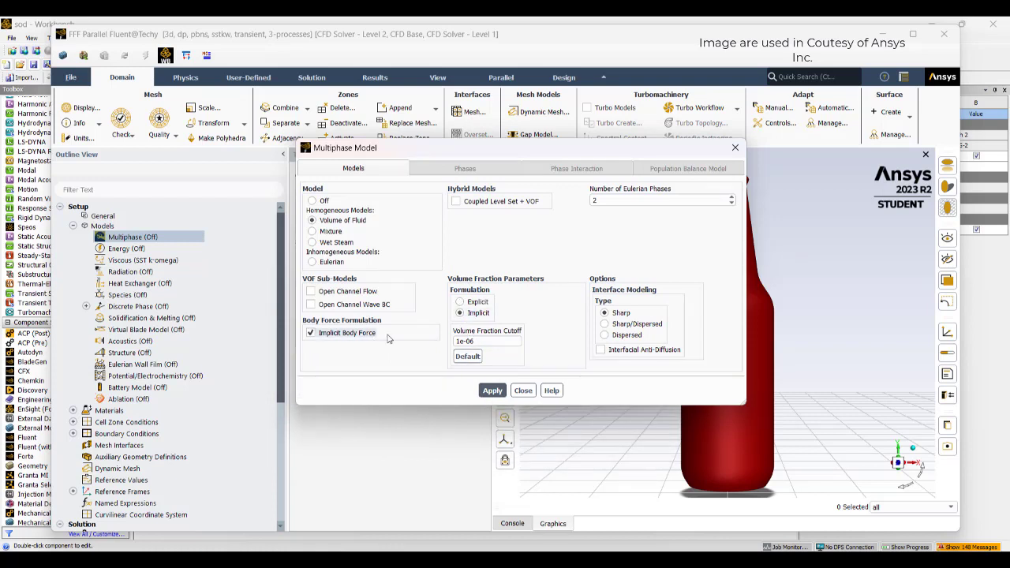
pyautogui.click(493, 391)
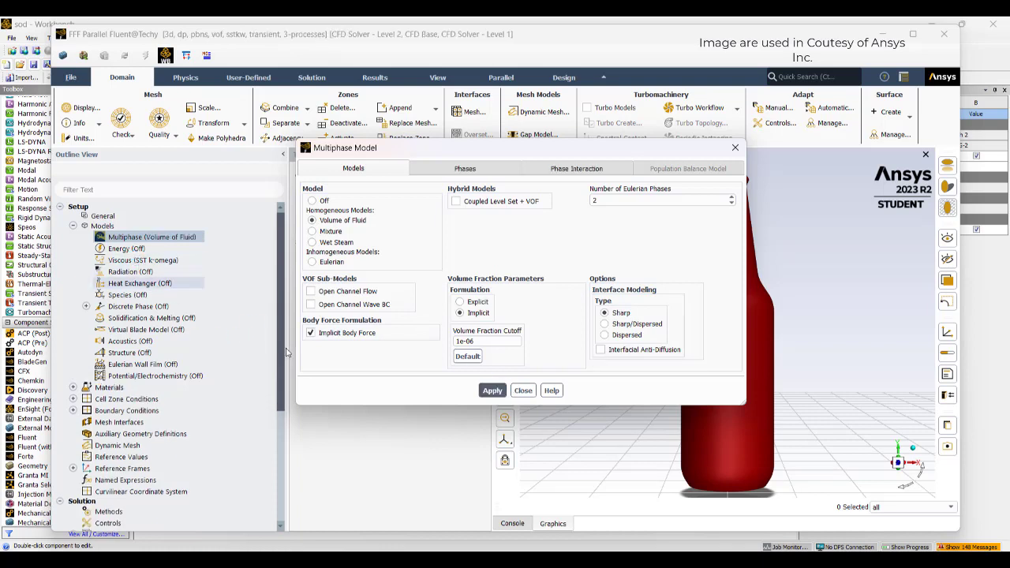
pyautogui.click(523, 390)
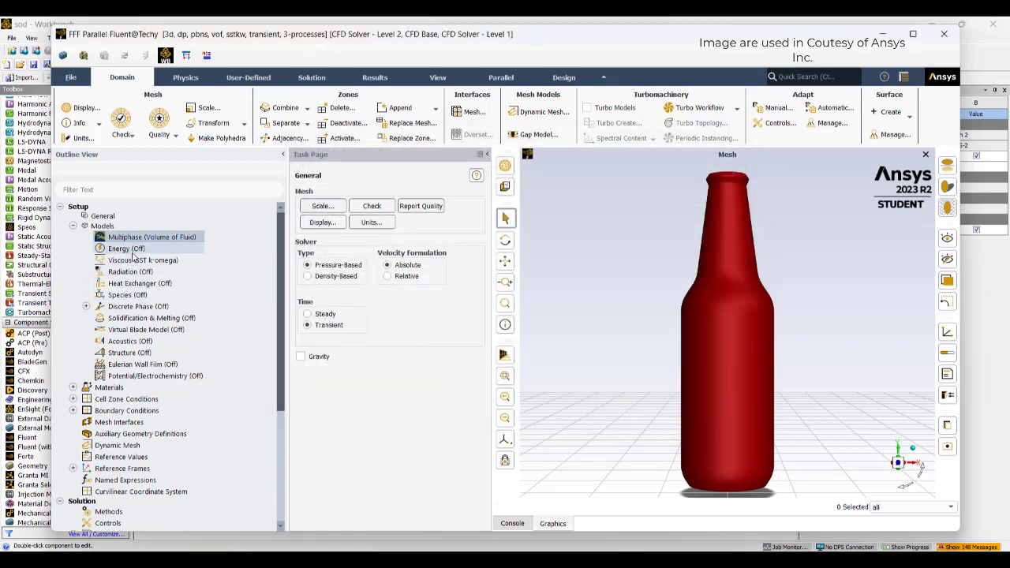
# Enable the energy equation and acknowledge the change in material properties.
pyautogui.doubleClick(129, 249)
pyautogui.click(357, 330)
pyautogui.click(316, 359)
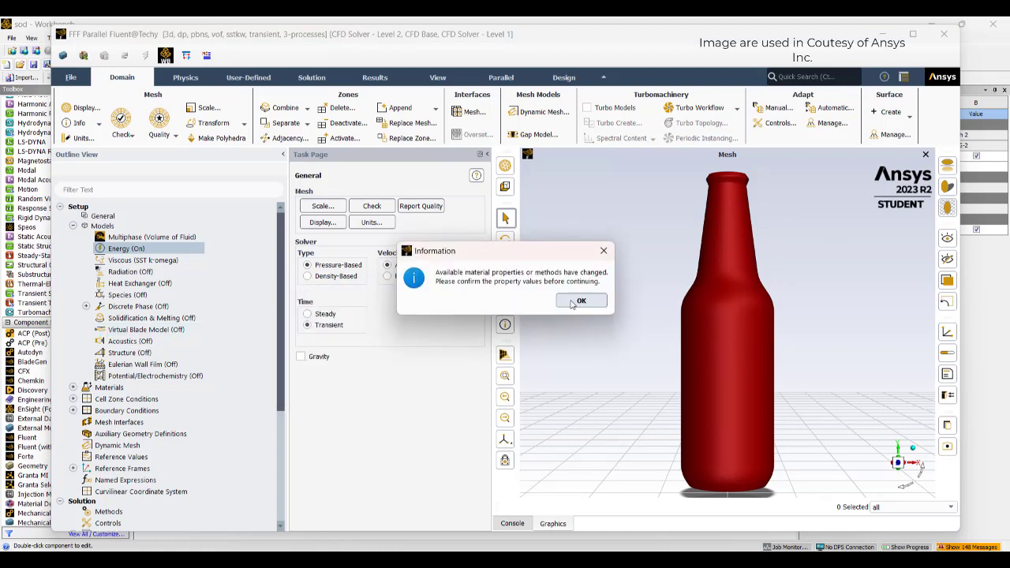
pyautogui.click(579, 301)
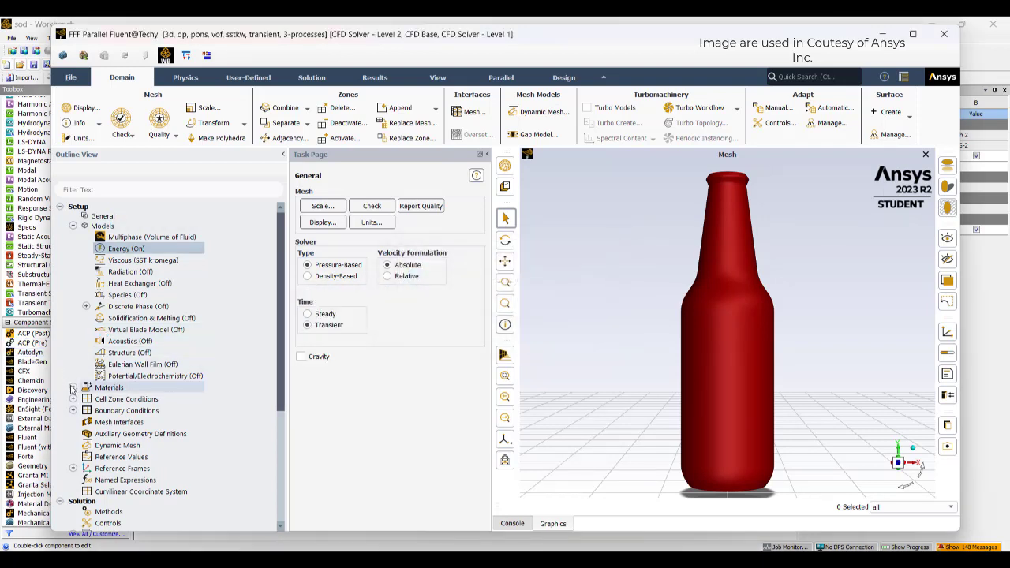
pyautogui.click(72, 387)
pyautogui.scroll(-3, 79, 385)
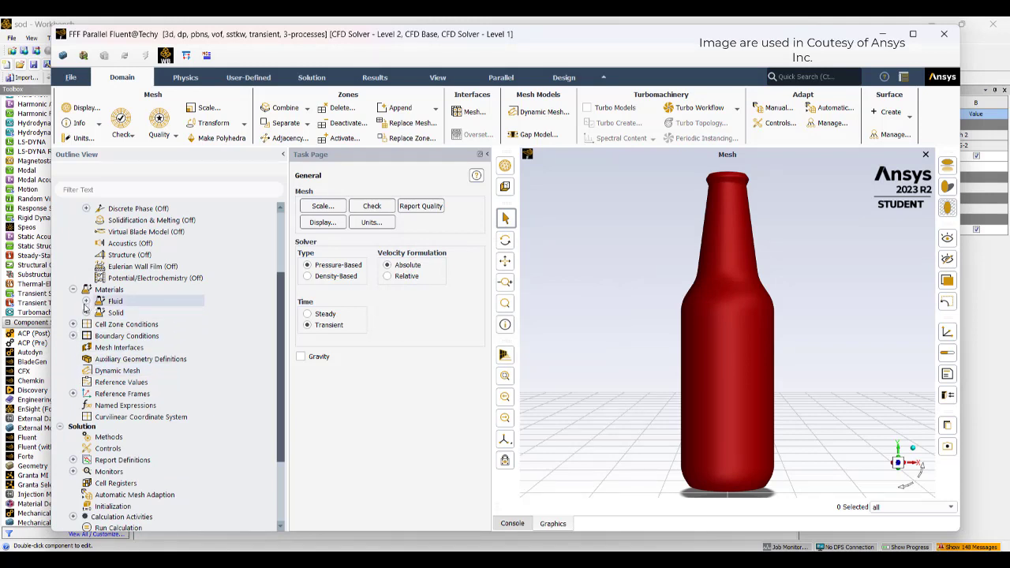
pyautogui.click(72, 290)
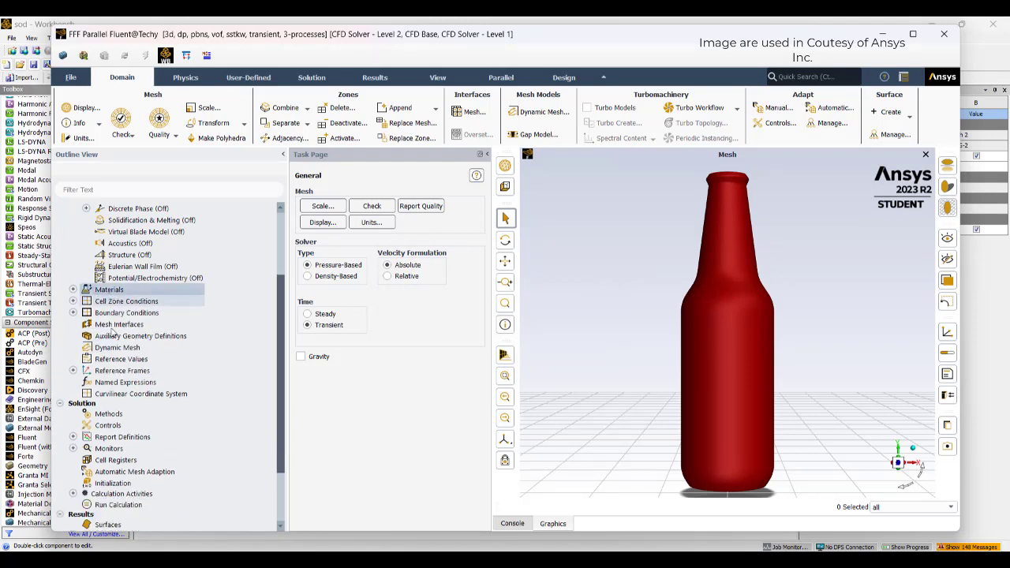
pyautogui.click(321, 502)
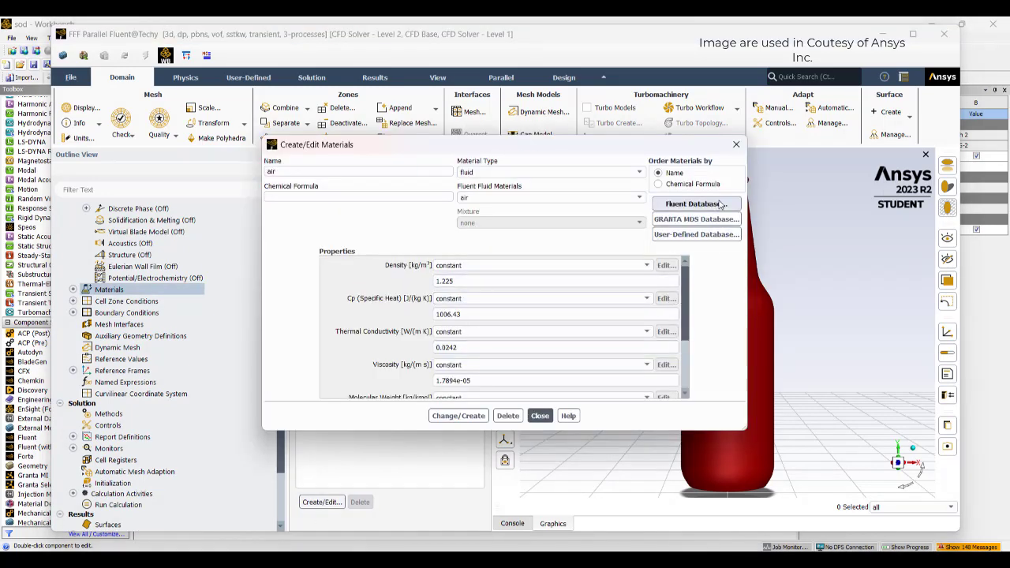
pyautogui.click(736, 144)
# Set the species model to Species Transport with the diffusion energy source enabled.
pyautogui.scroll(2, 150, 260)
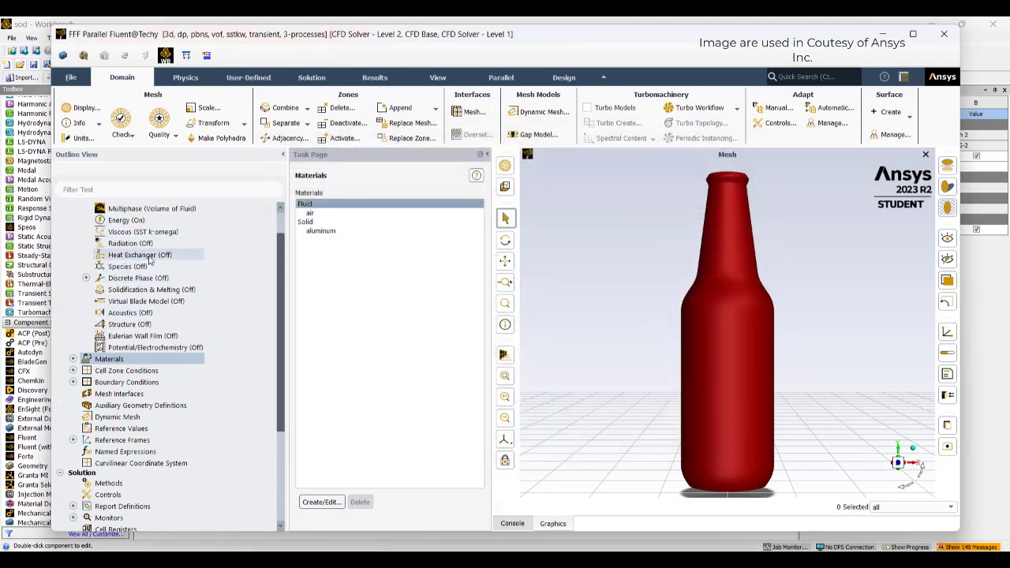
pyautogui.click(140, 266)
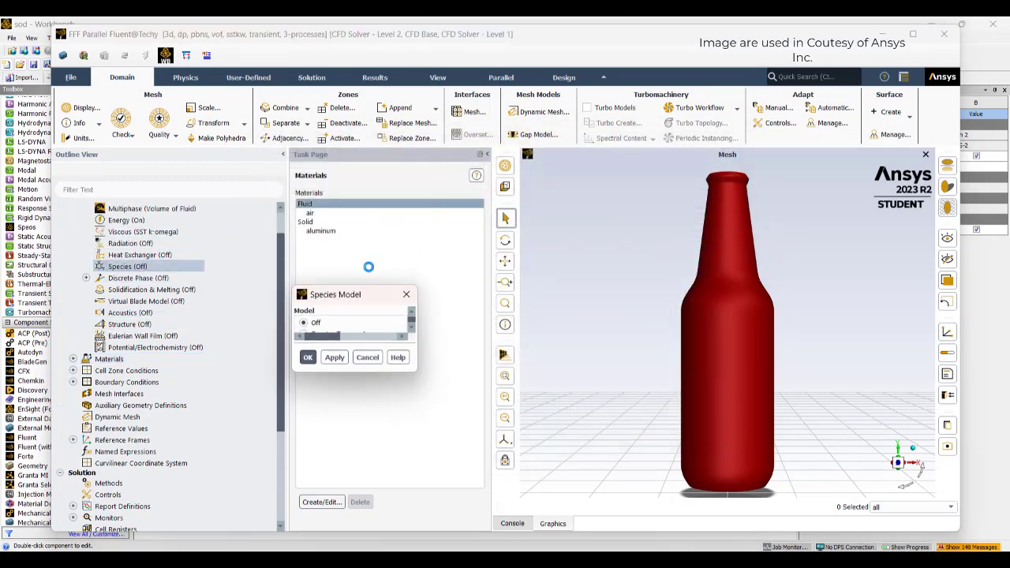
pyautogui.click(304, 334)
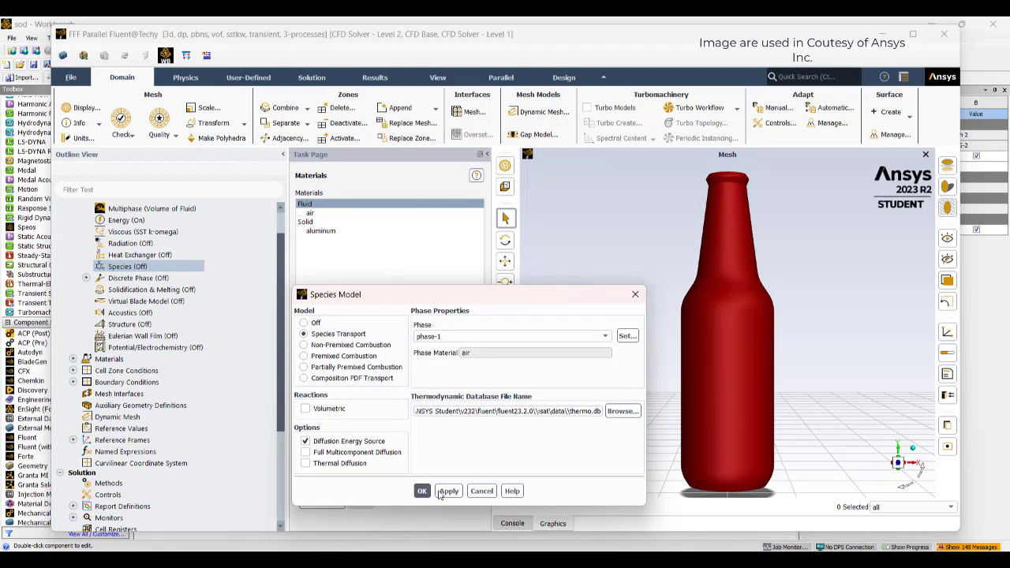
pyautogui.click(422, 490)
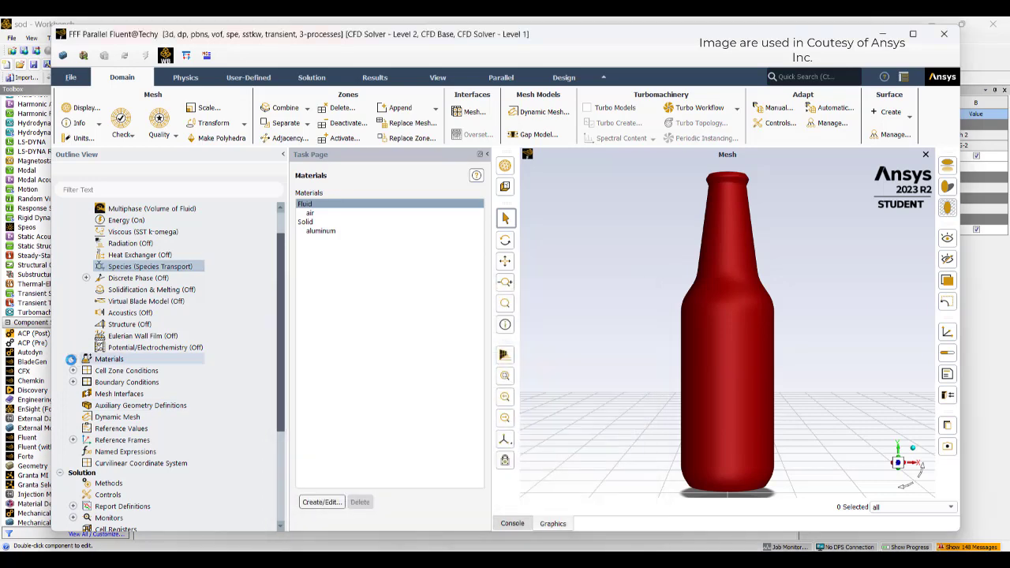
# Copy the mixture-template material from the Fluent database into the case materials.
pyautogui.click(73, 359)
pyautogui.doubleClick(102, 360)
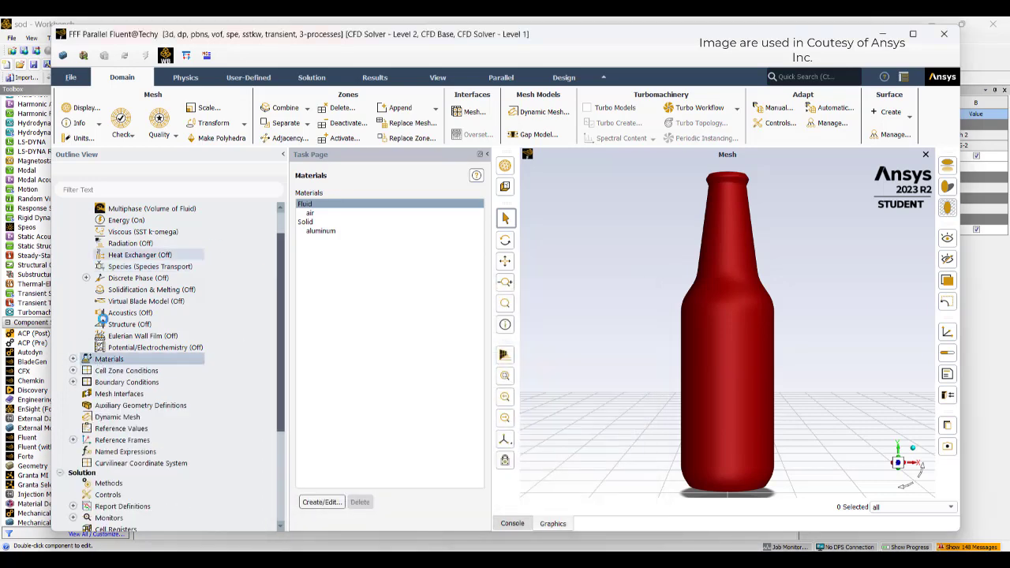
pyautogui.click(321, 502)
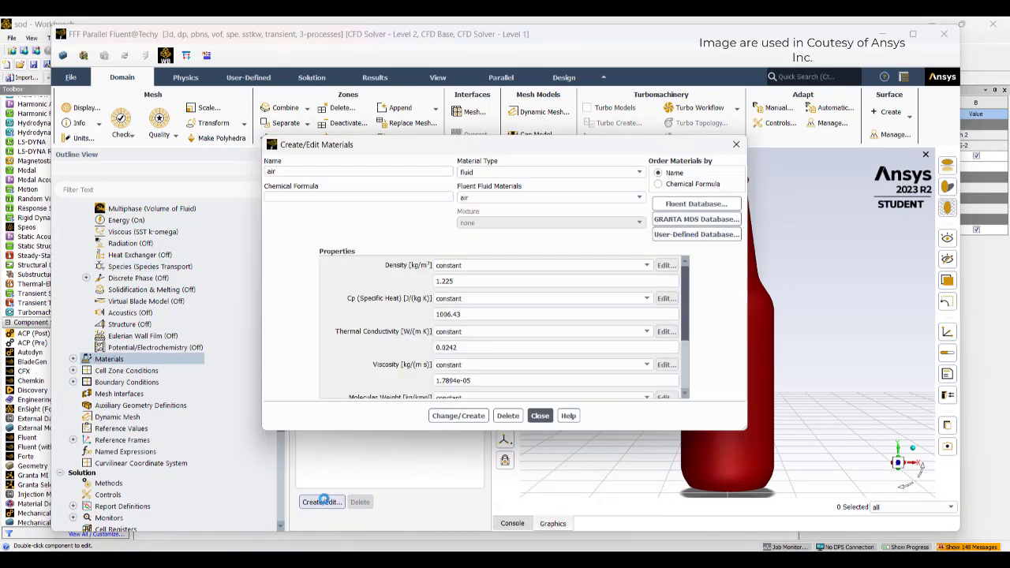
pyautogui.click(718, 206)
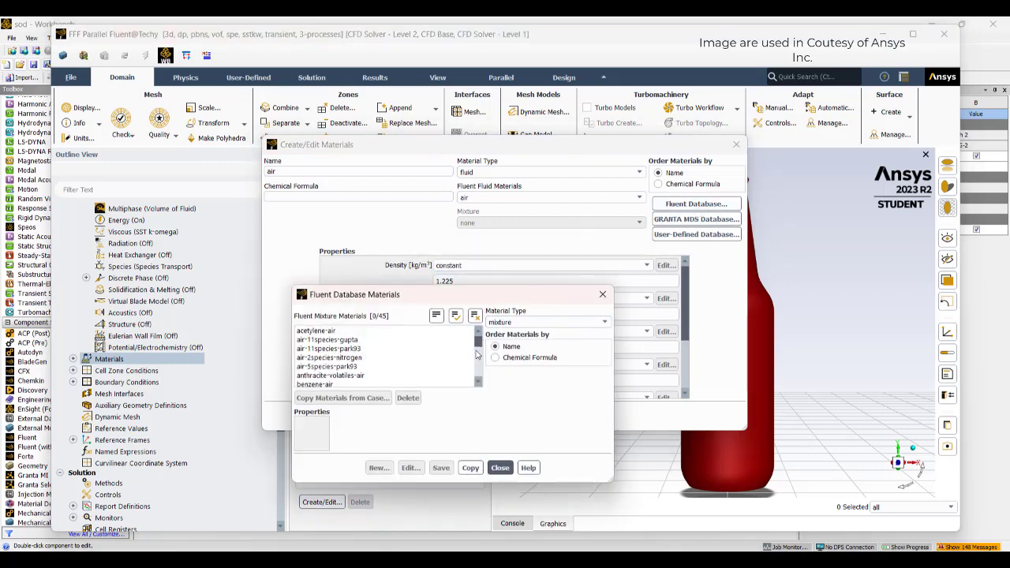
pyautogui.scroll(-6, 363, 337)
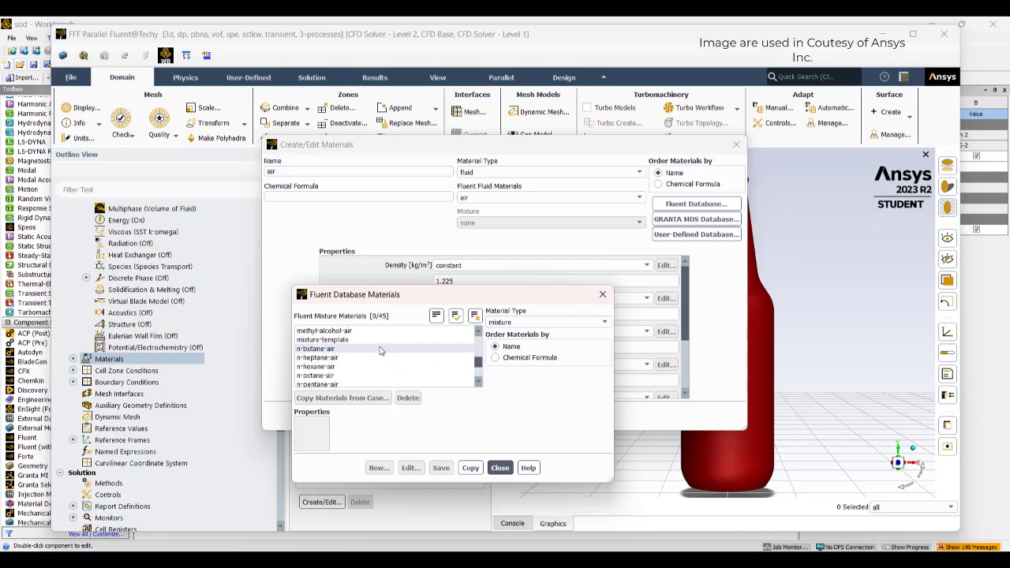
pyautogui.scroll(-3, 355, 347)
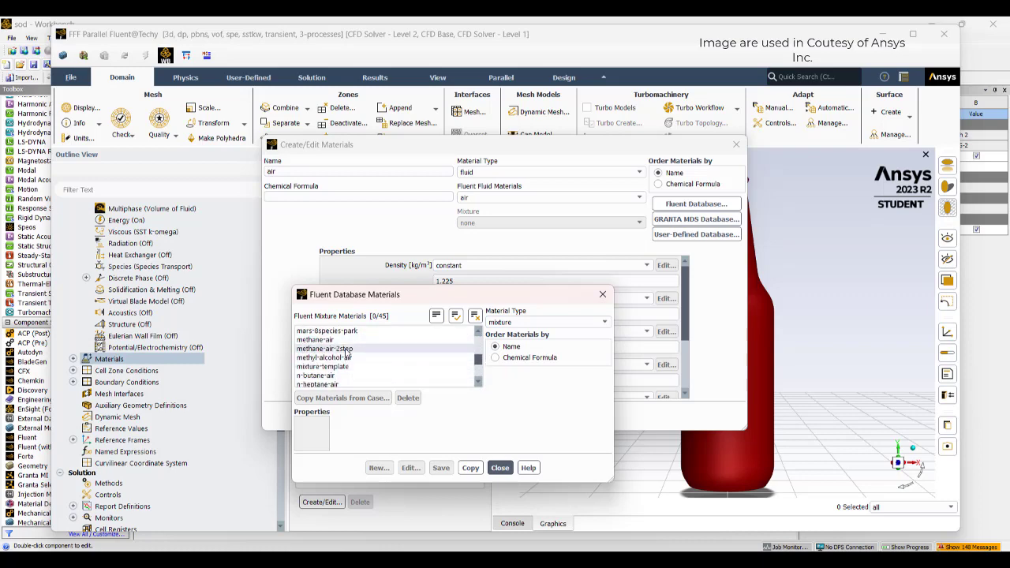
pyautogui.click(339, 340)
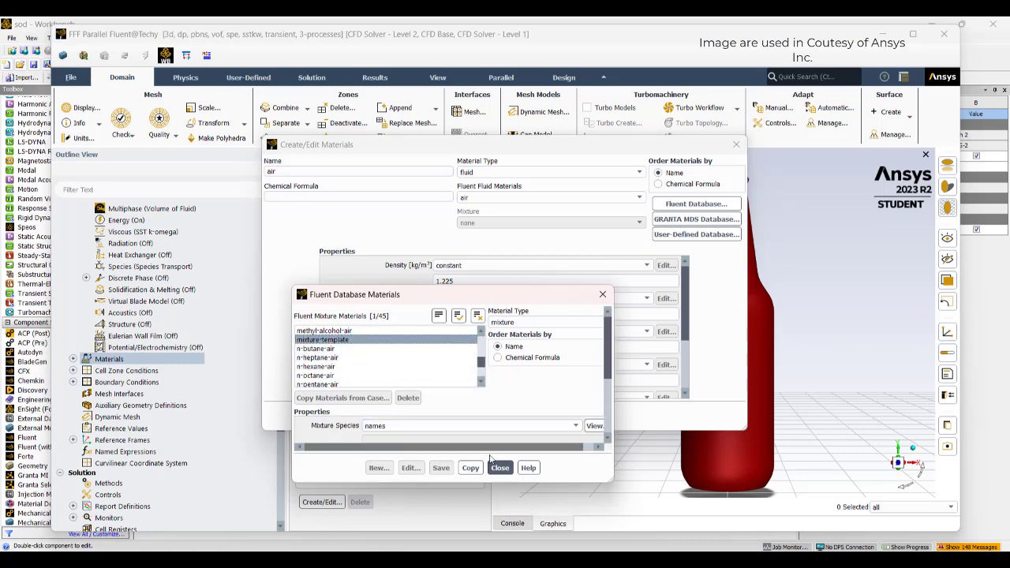
pyautogui.click(519, 422)
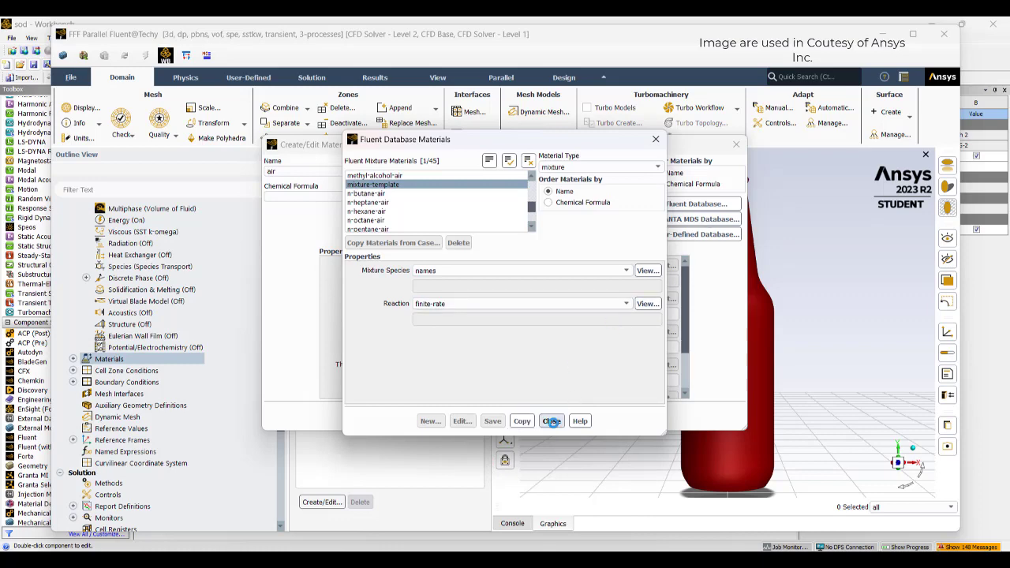
pyautogui.click(552, 421)
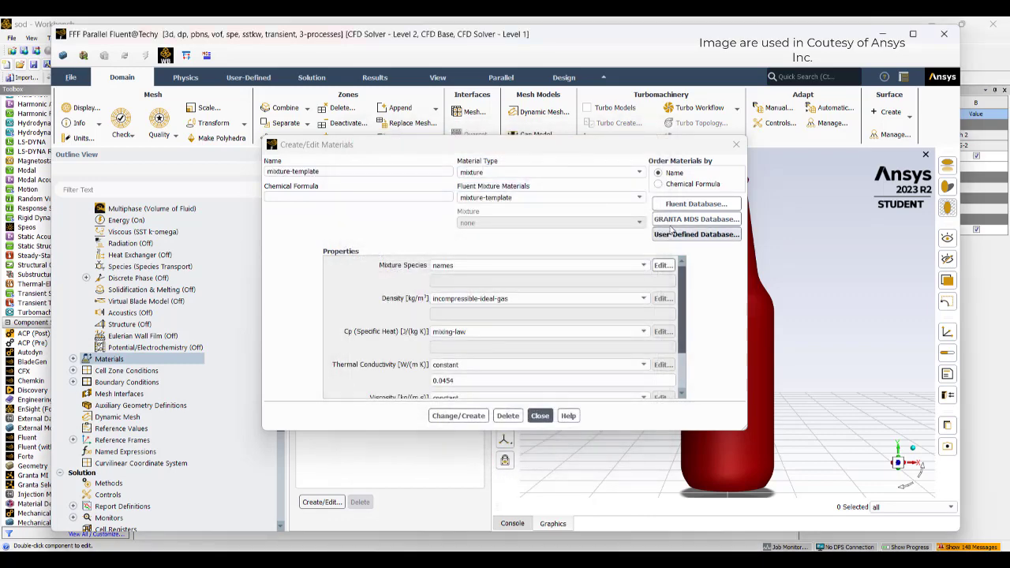
# Select water-liquid (h2o<l>) among the fluid materials in the Fluent database.
pyautogui.click(671, 207)
pyautogui.click(600, 167)
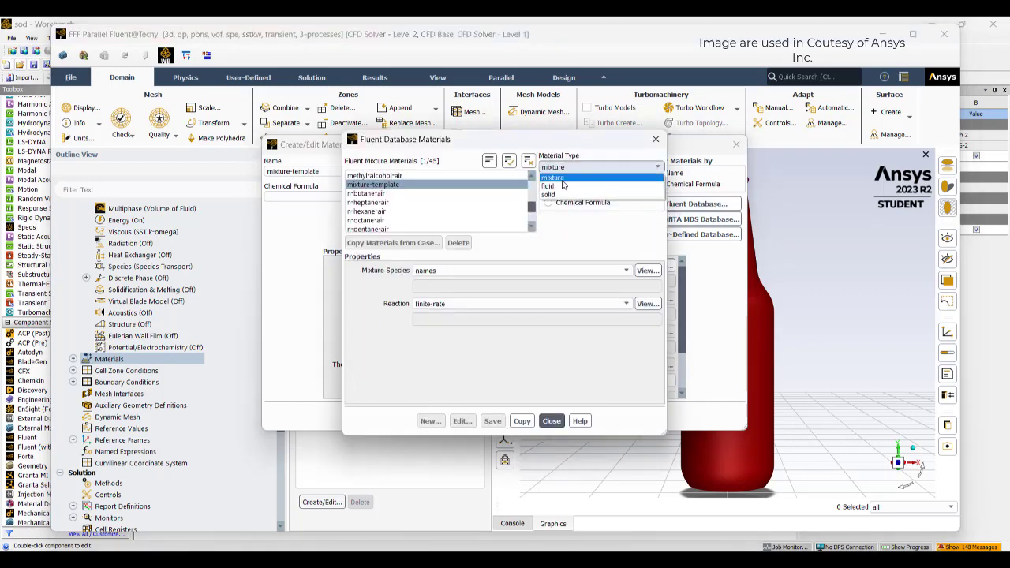
pyautogui.click(558, 186)
pyautogui.moveTo(533, 178); pyautogui.dragTo(532, 233)
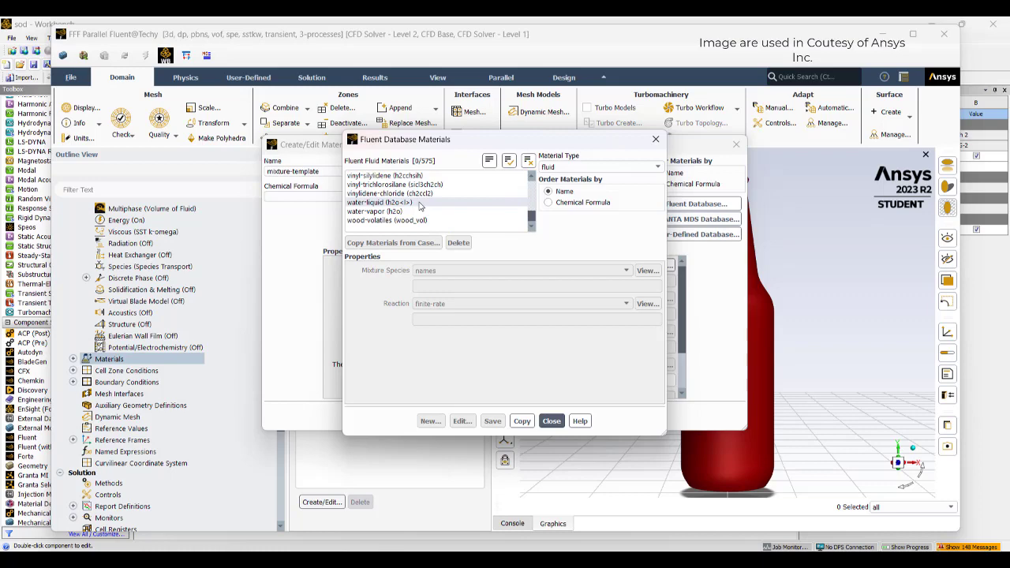
pyautogui.click(420, 203)
# Add carbon-dioxide (co2) to the database selection and copy both fluids into the case materials.
pyautogui.scroll(3, 468, 217)
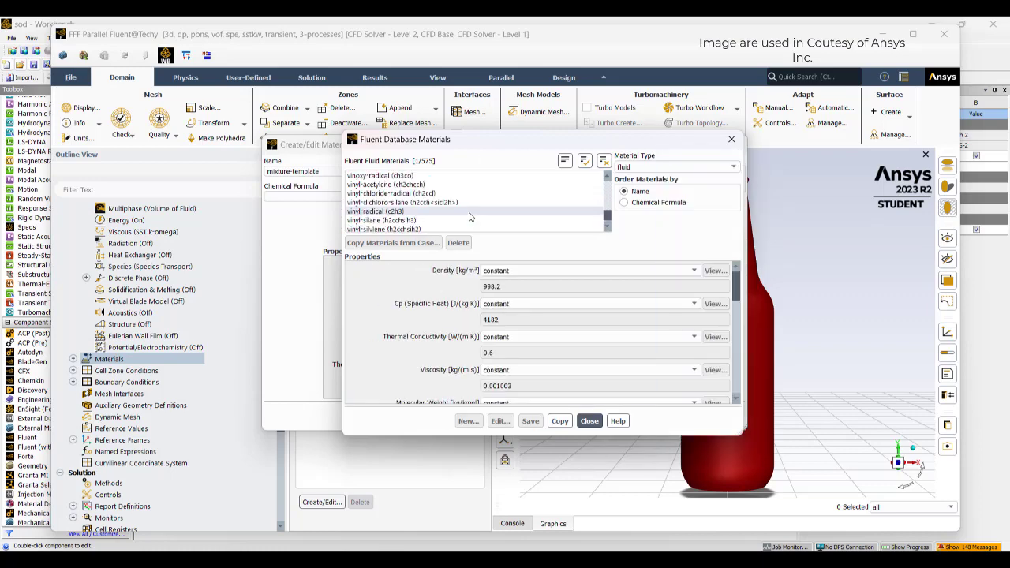
pyautogui.scroll(20, 468, 216)
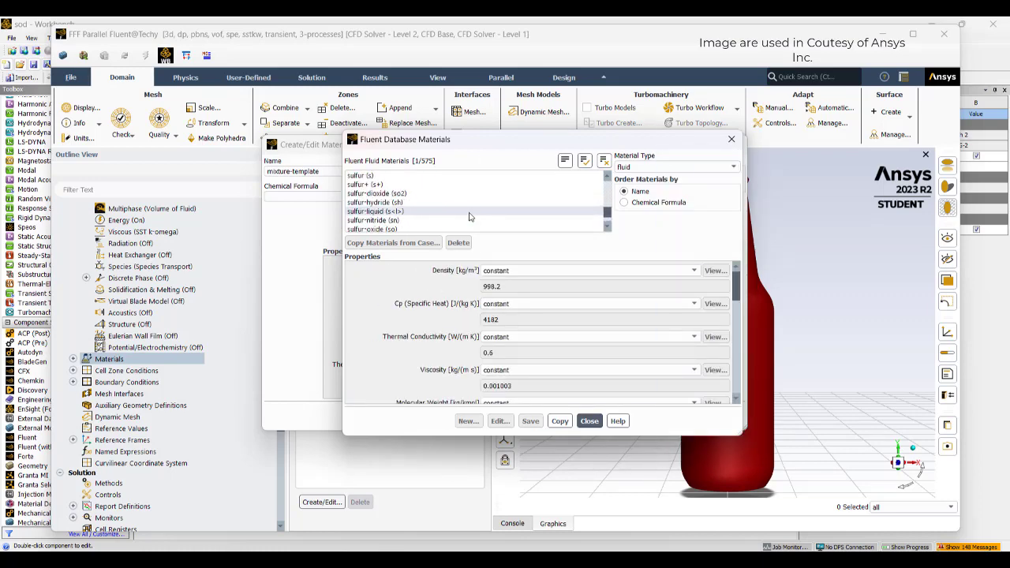
pyautogui.scroll(6, 468, 216)
pyautogui.moveTo(606, 210); pyautogui.dragTo(606, 178)
pyautogui.scroll(-3, 500, 211)
pyautogui.scroll(-15, 499, 211)
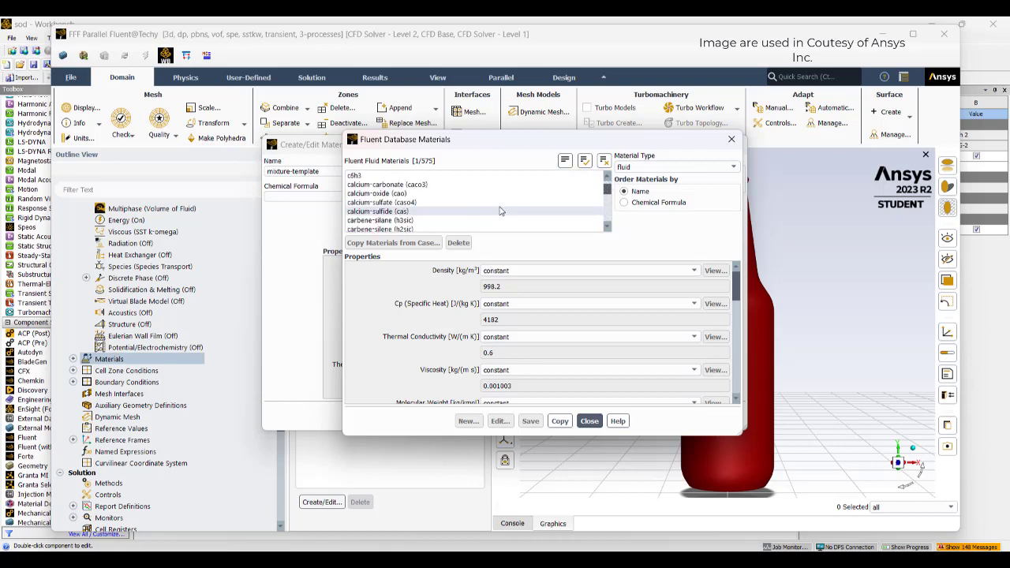
pyautogui.scroll(-1, 499, 211)
pyautogui.scroll(-2, 499, 211)
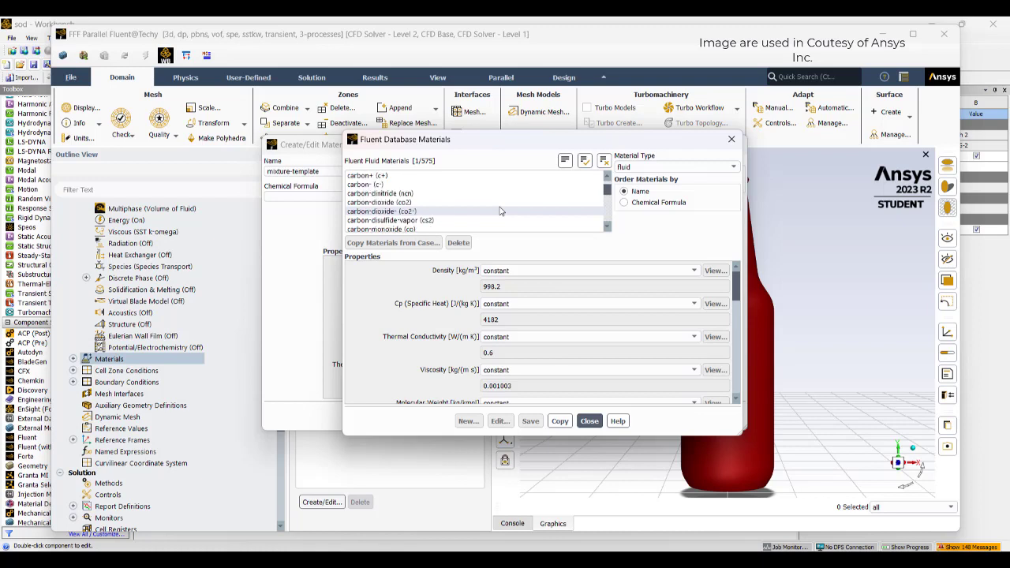
pyautogui.scroll(-2, 409, 202)
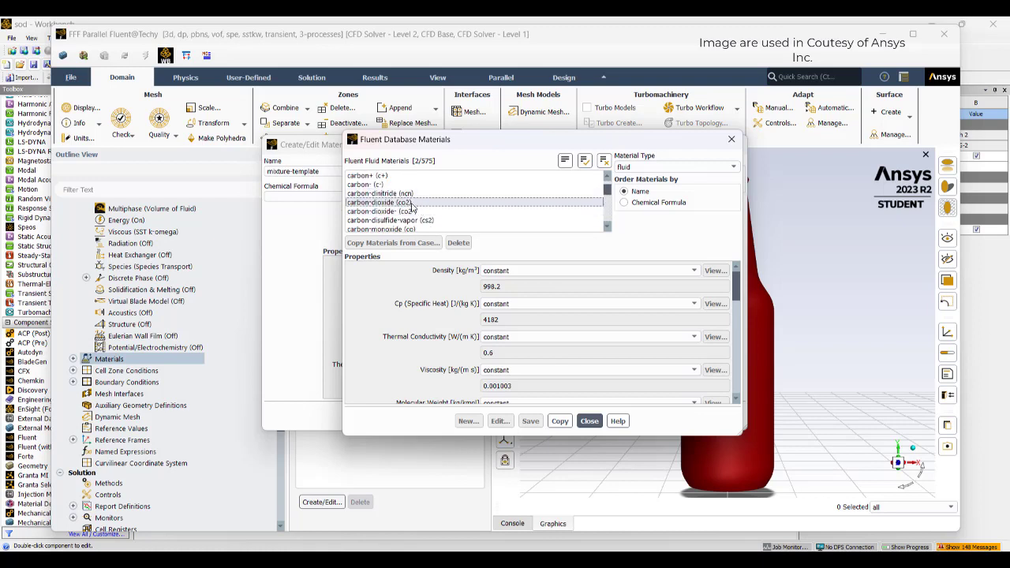
pyautogui.click(473, 197)
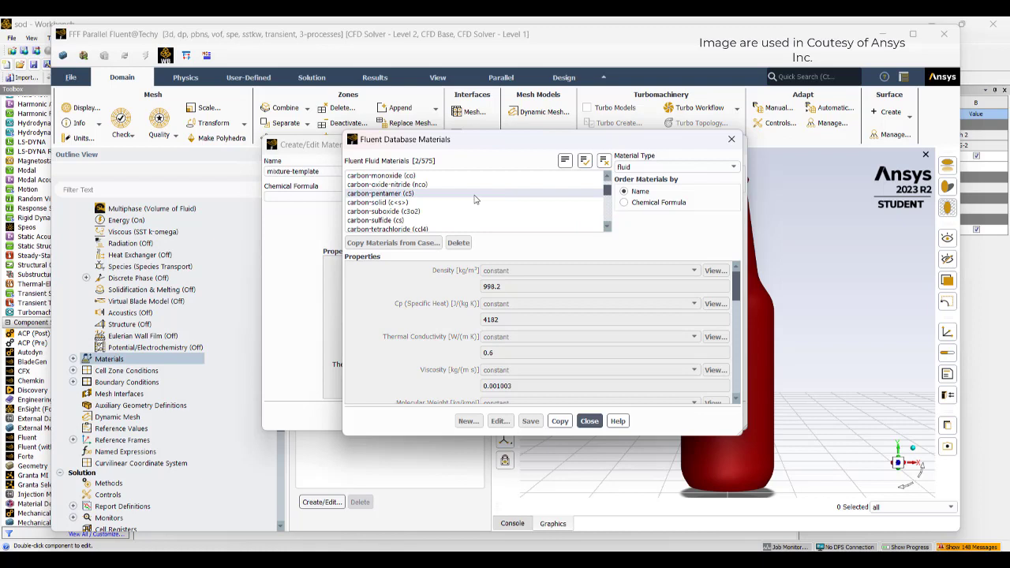
pyautogui.scroll(-2, 475, 199)
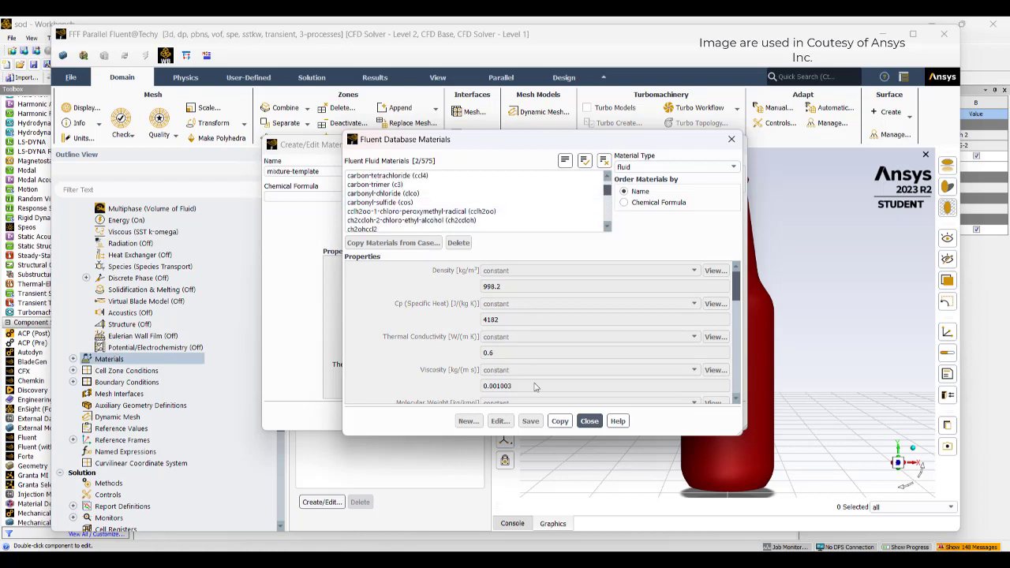
pyautogui.click(560, 421)
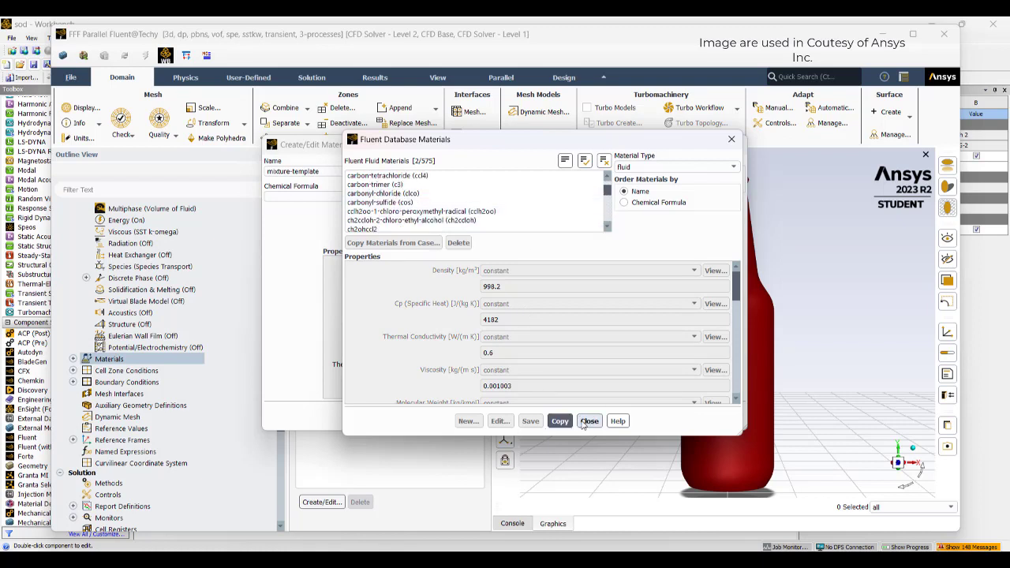
pyautogui.click(589, 422)
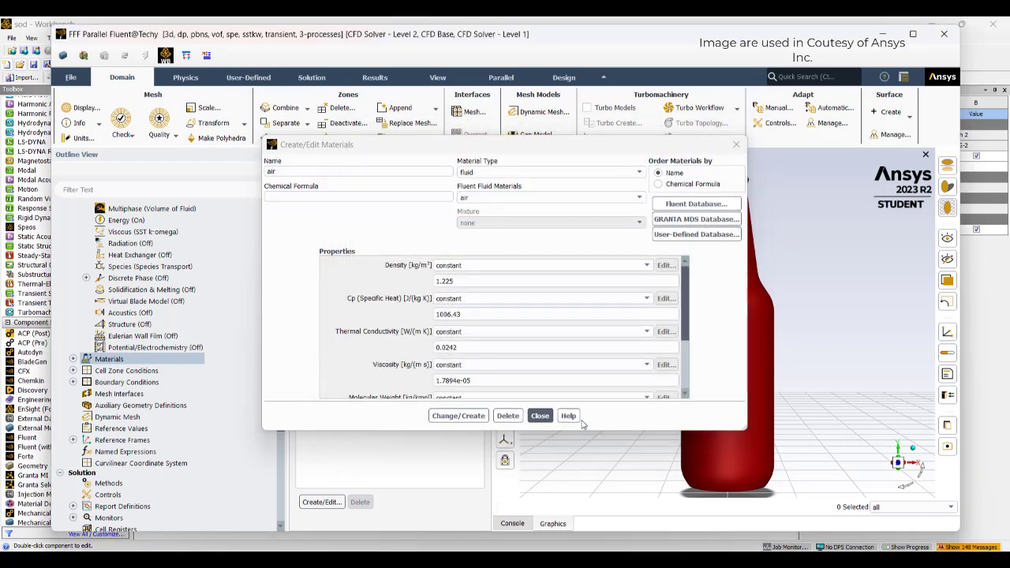
pyautogui.click(541, 416)
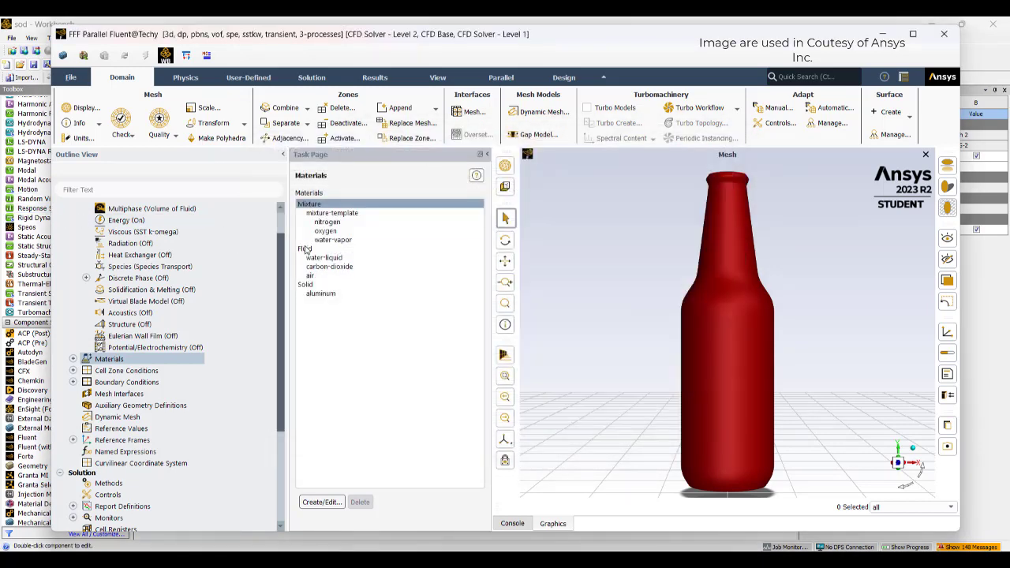
# Open the mixture-template material for editing and name it gas.
pyautogui.click(336, 215)
pyautogui.click(334, 214)
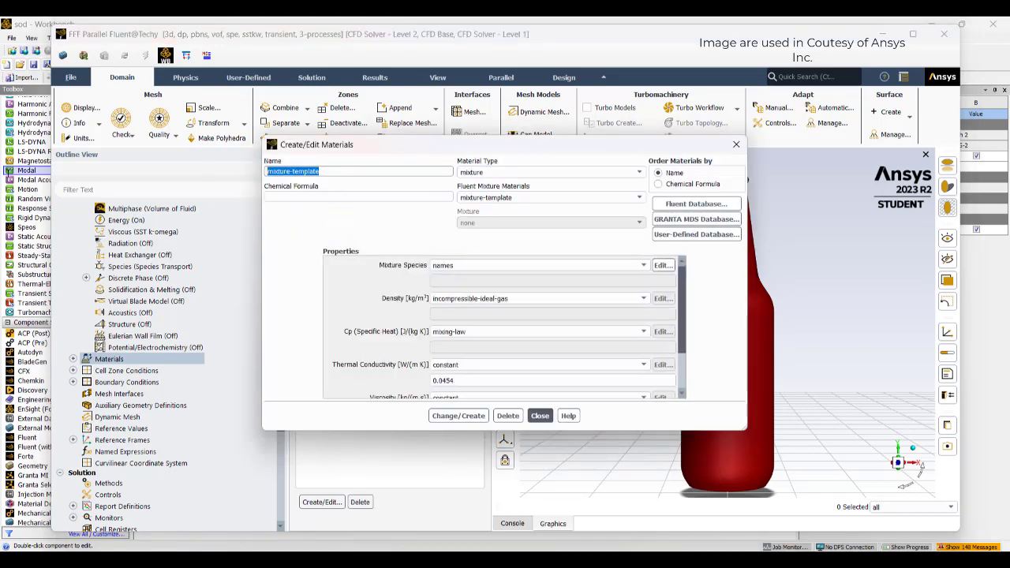
pyautogui.write('gas')
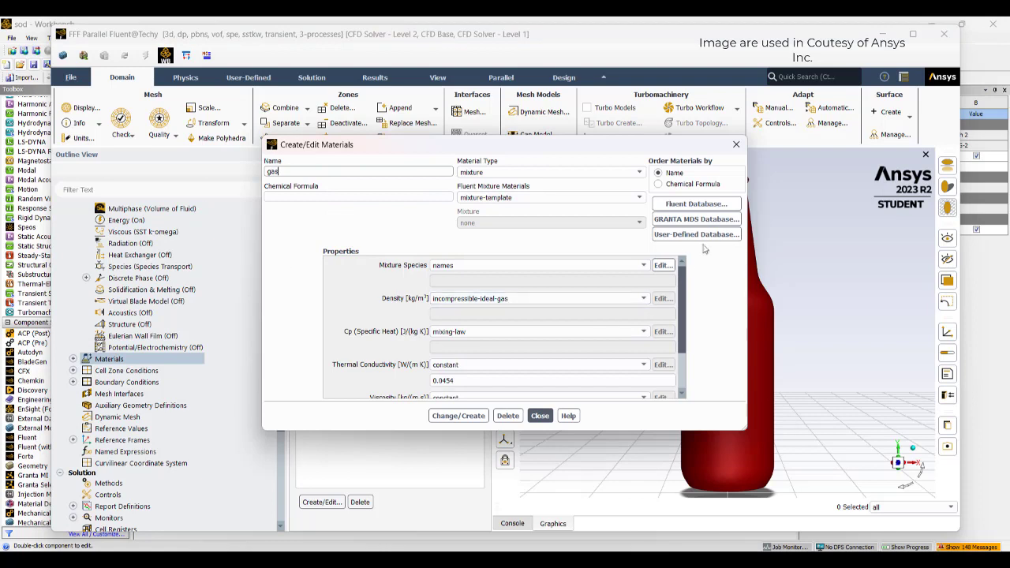
# Replace the mixture's selected species n2, o2 and h2o with co2 and air.
pyautogui.click(662, 265)
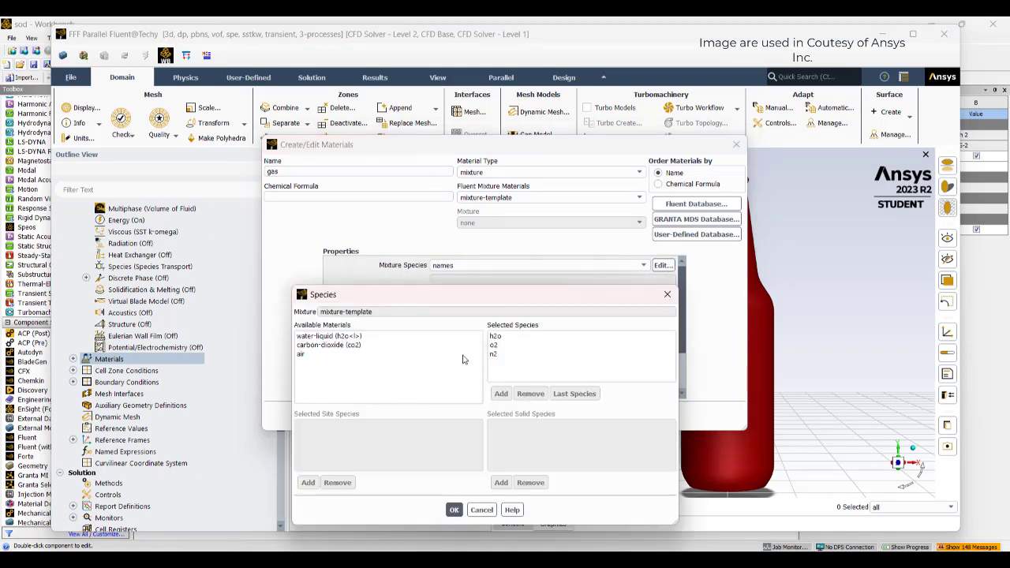
pyautogui.click(500, 353)
pyautogui.click(530, 393)
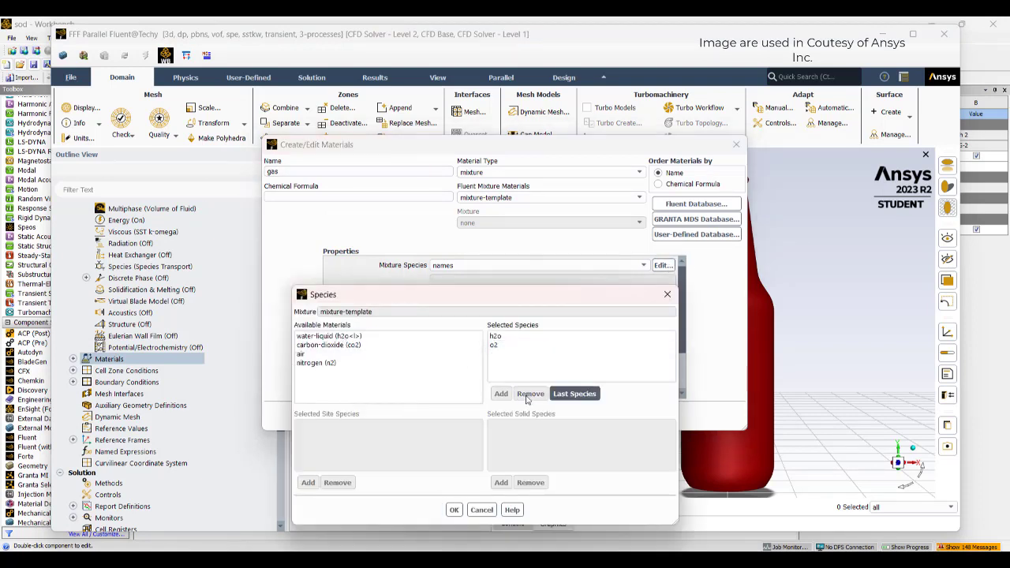
pyautogui.click(500, 393)
pyautogui.click(495, 344)
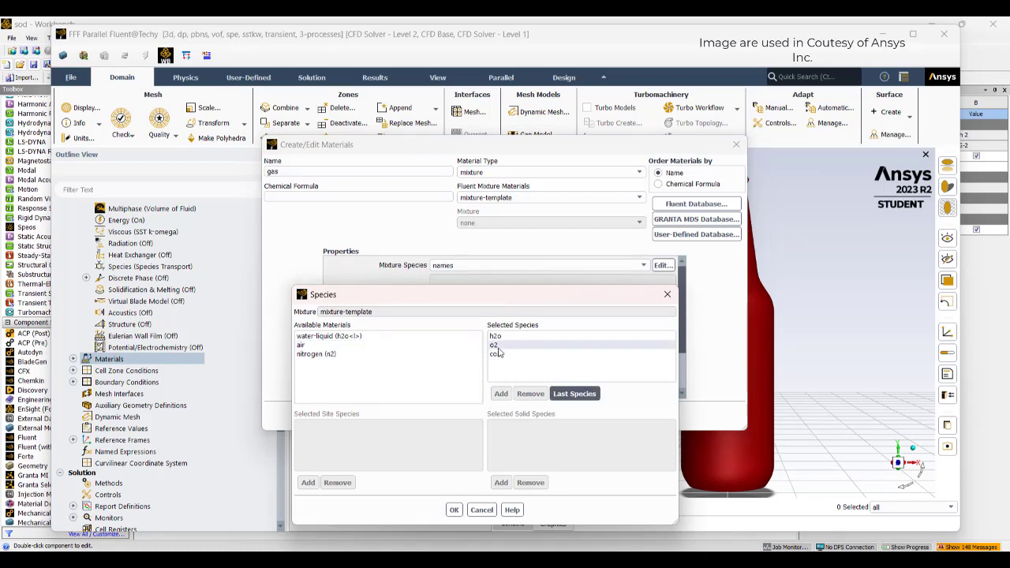
pyautogui.click(531, 393)
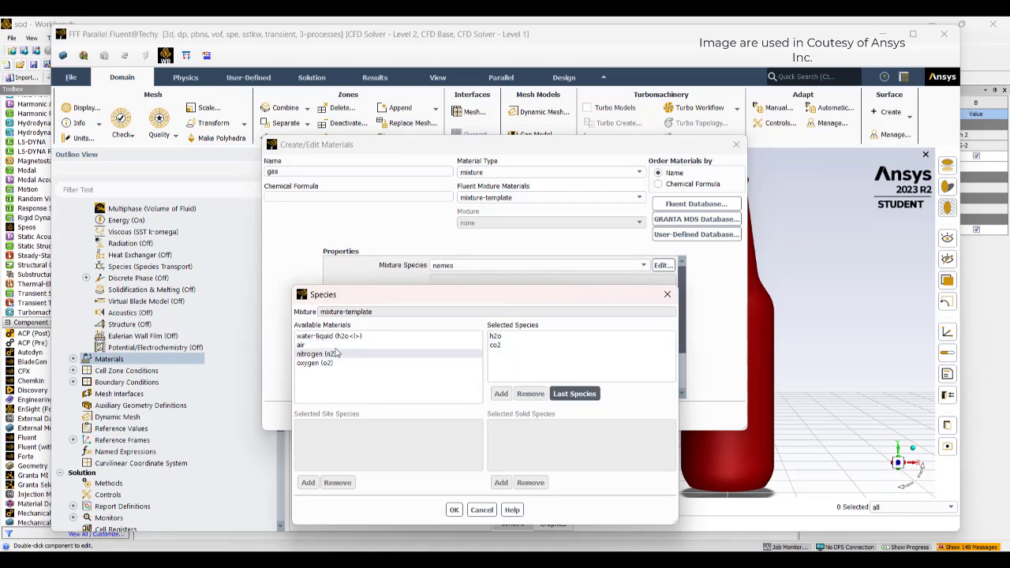
pyautogui.click(308, 345)
pyautogui.click(501, 393)
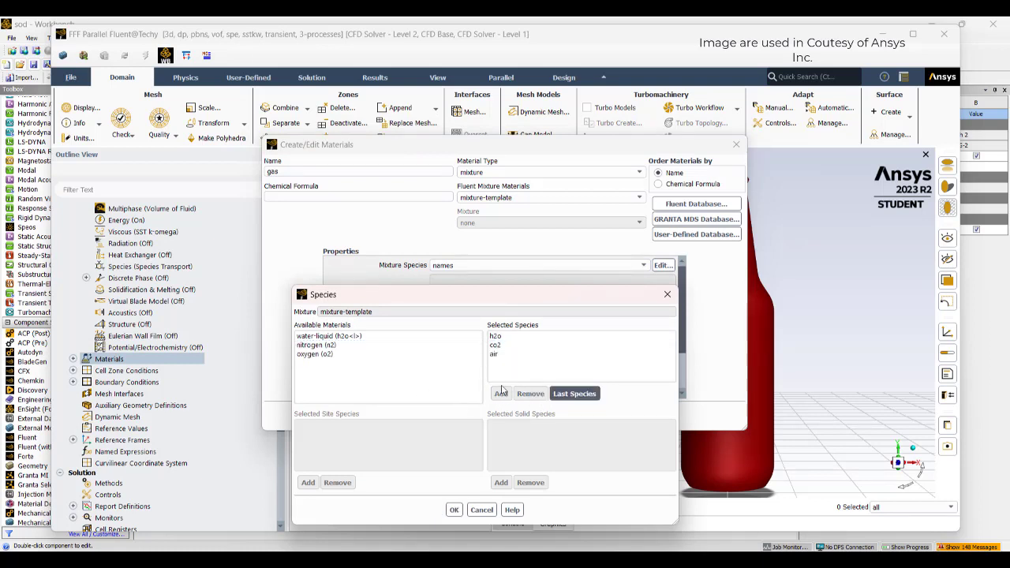
pyautogui.click(494, 336)
pyautogui.click(530, 393)
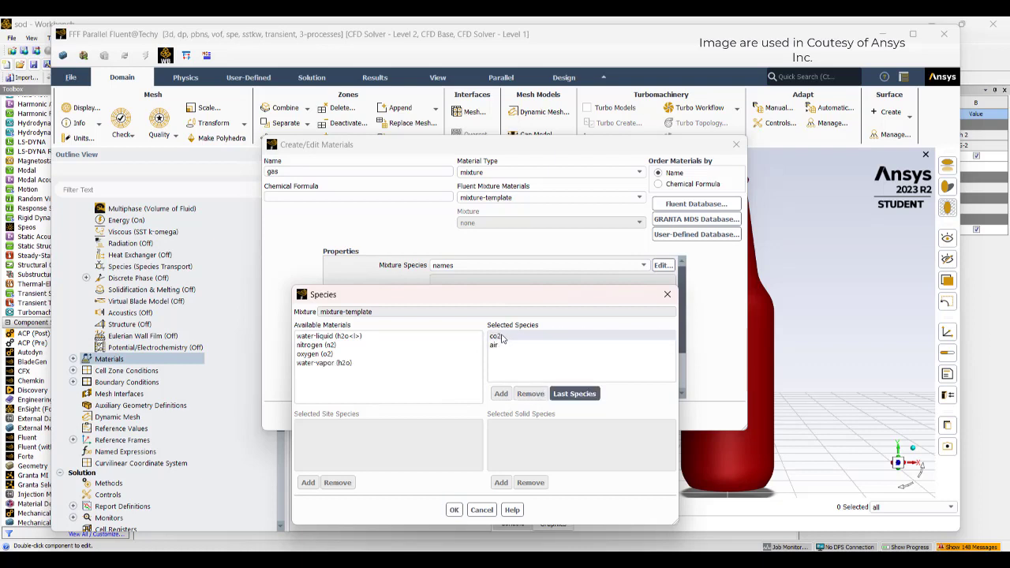
# Make co2 the last species and apply the species list, overwriting mixture-template with the new mixture.
pyautogui.click(502, 336)
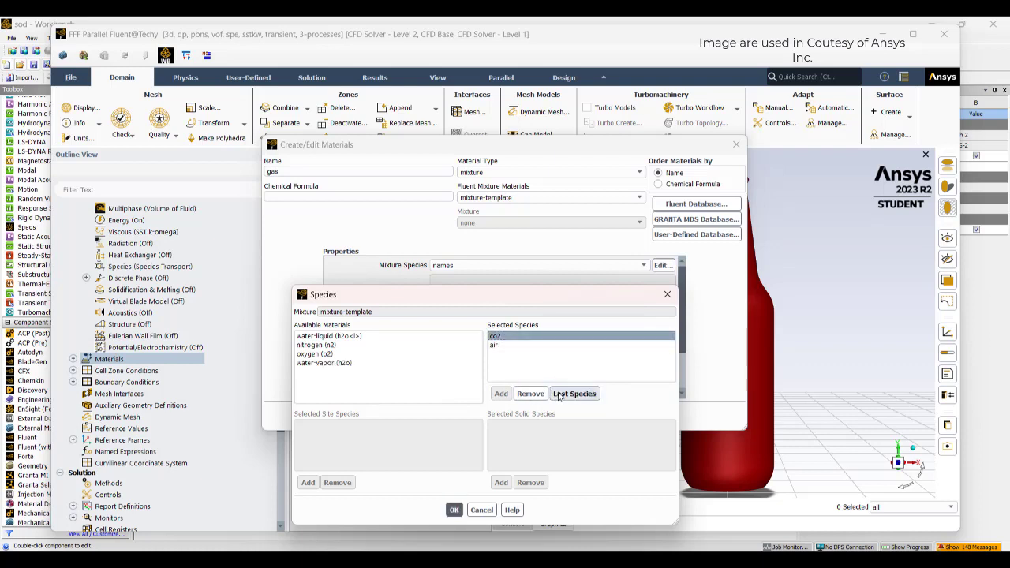
pyautogui.click(575, 394)
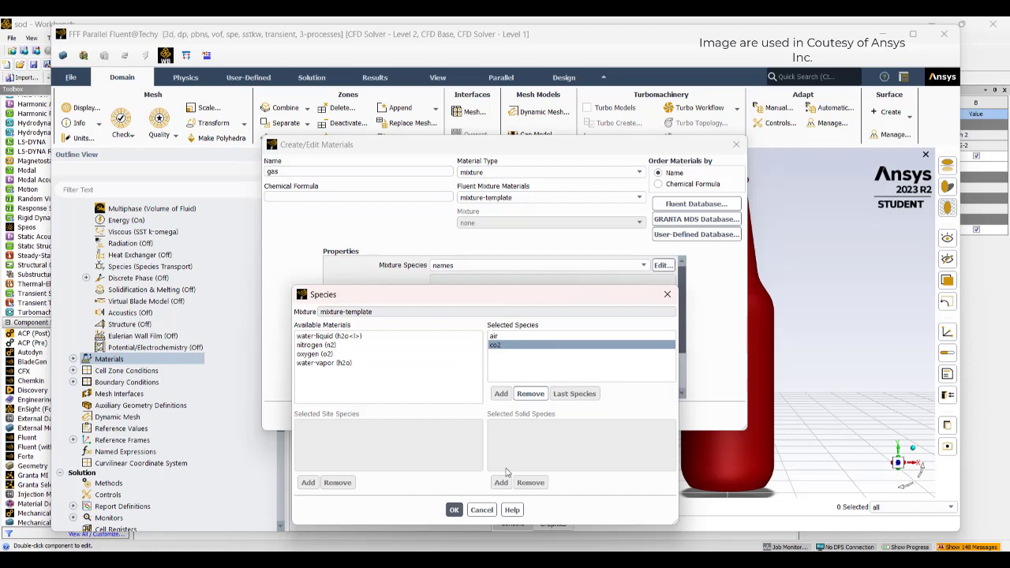
pyautogui.click(455, 510)
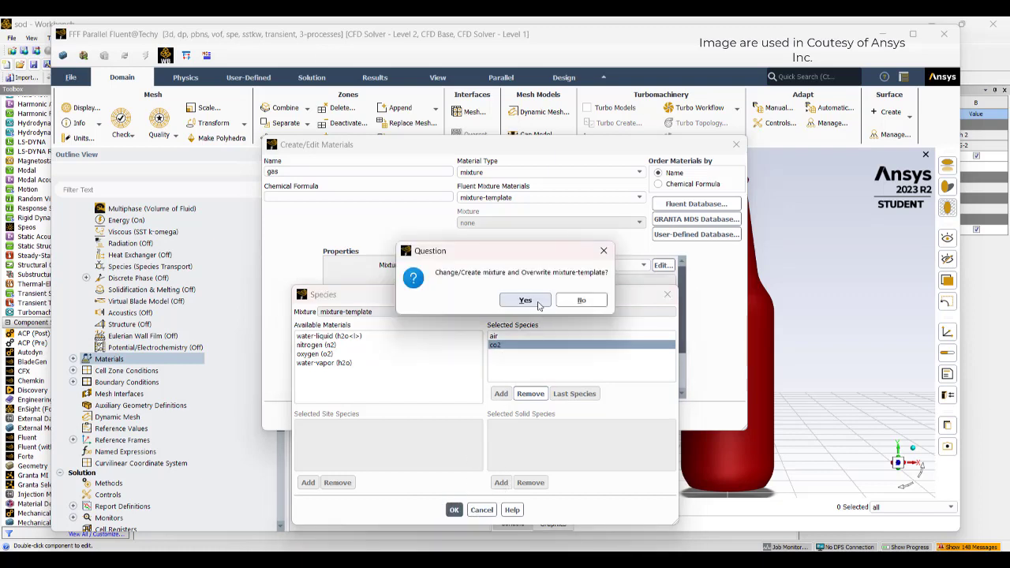
pyautogui.click(525, 302)
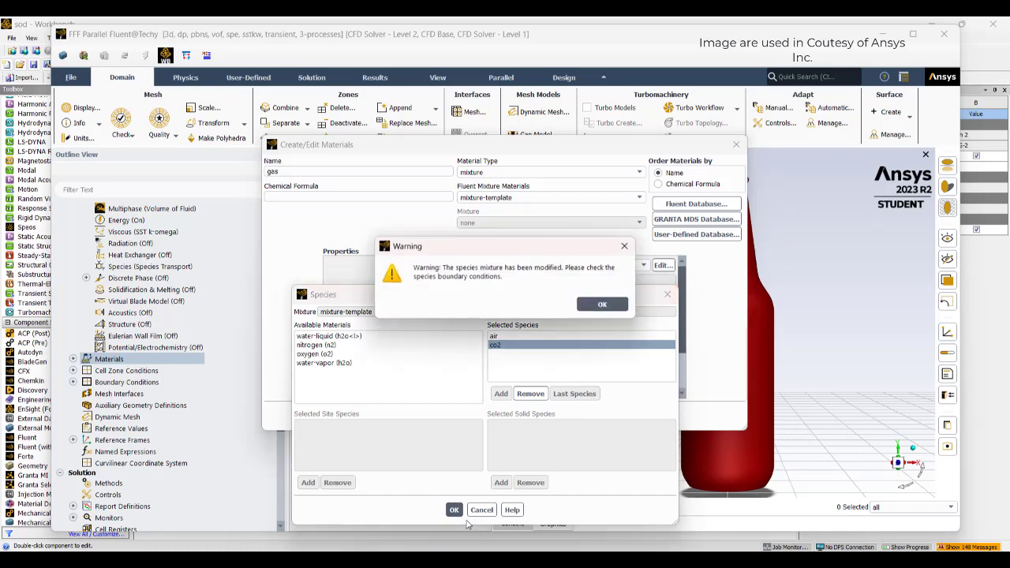
pyautogui.click(604, 304)
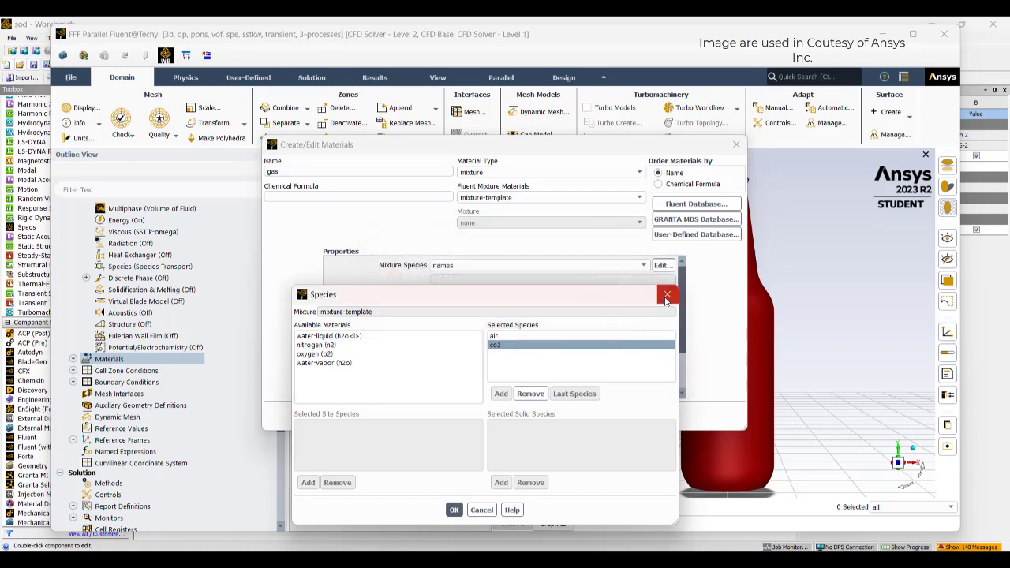
pyautogui.click(667, 294)
# Set the gas mixture's density to ideal-gas and its thermal conductivity and viscosity to mass-weighted-mixing-law, and save the material.
pyautogui.click(643, 300)
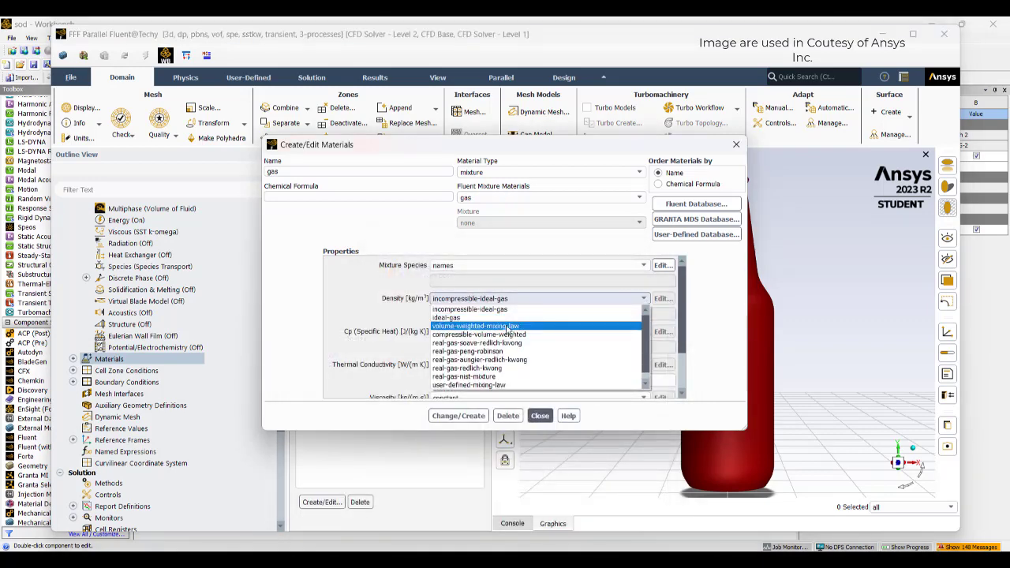
pyautogui.click(517, 348)
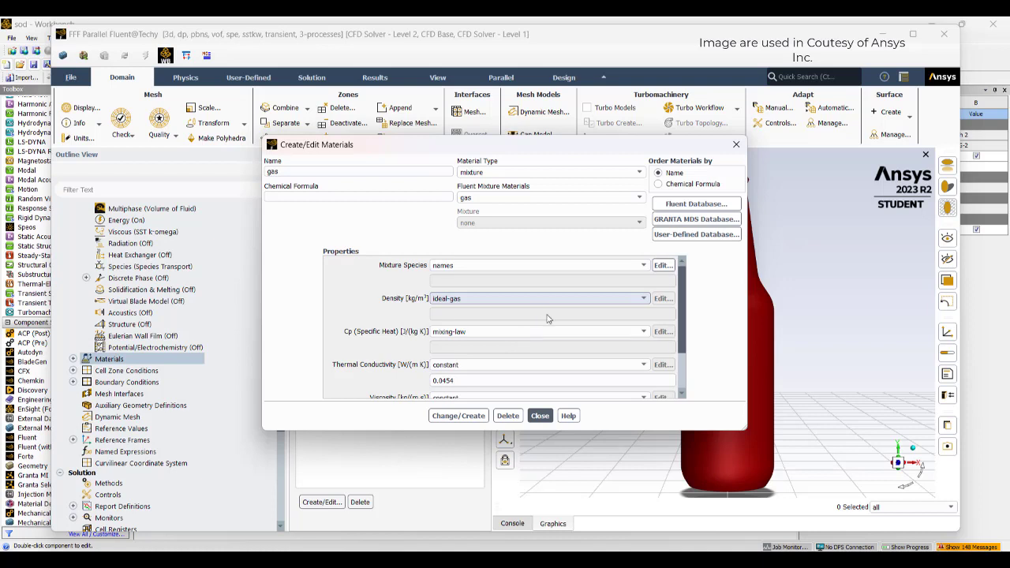
pyautogui.scroll(-1, 549, 318)
pyautogui.scroll(-1, 548, 319)
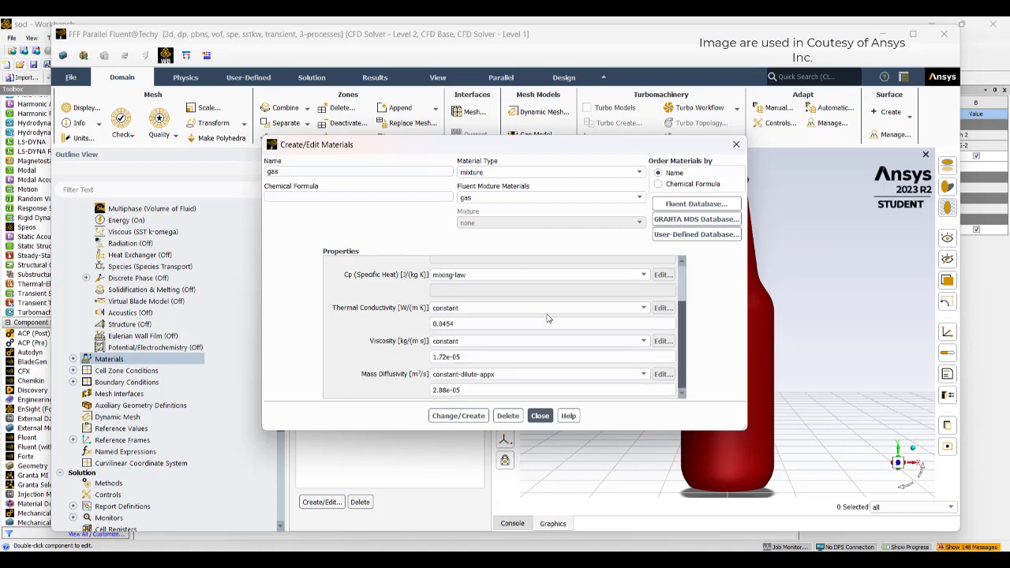
pyautogui.click(548, 308)
pyautogui.click(488, 359)
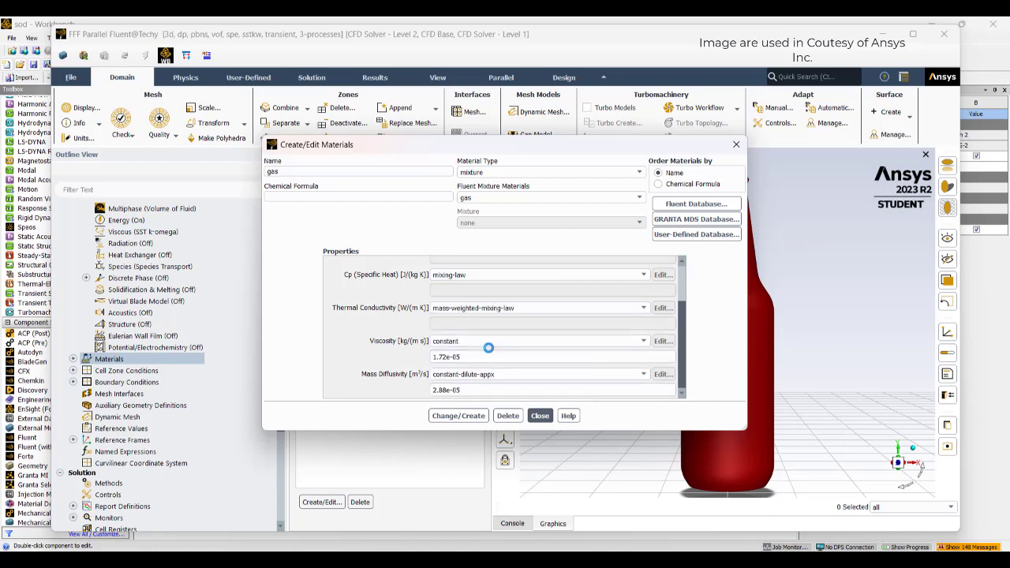
pyautogui.click(488, 344)
pyautogui.click(480, 412)
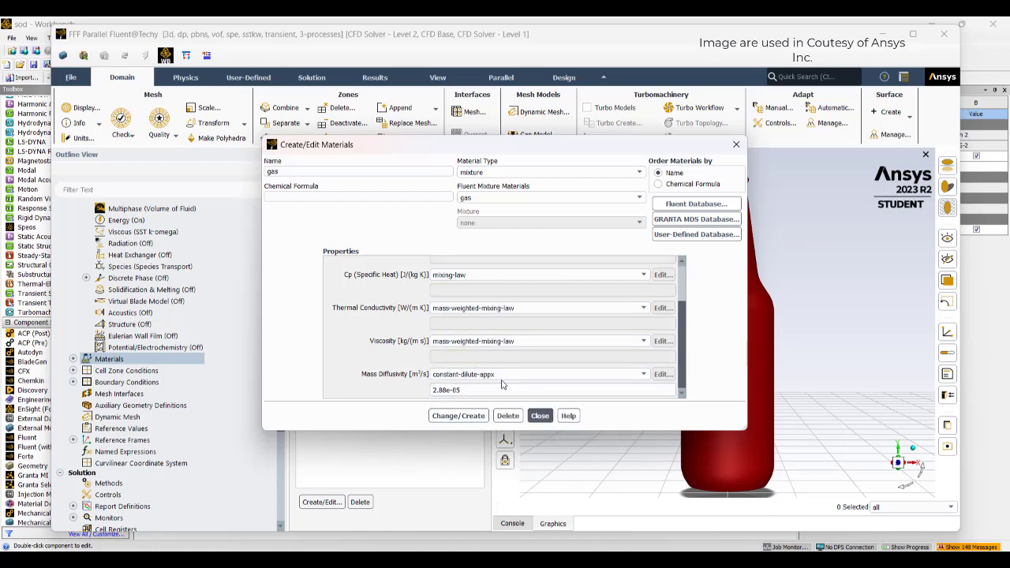
pyautogui.click(461, 418)
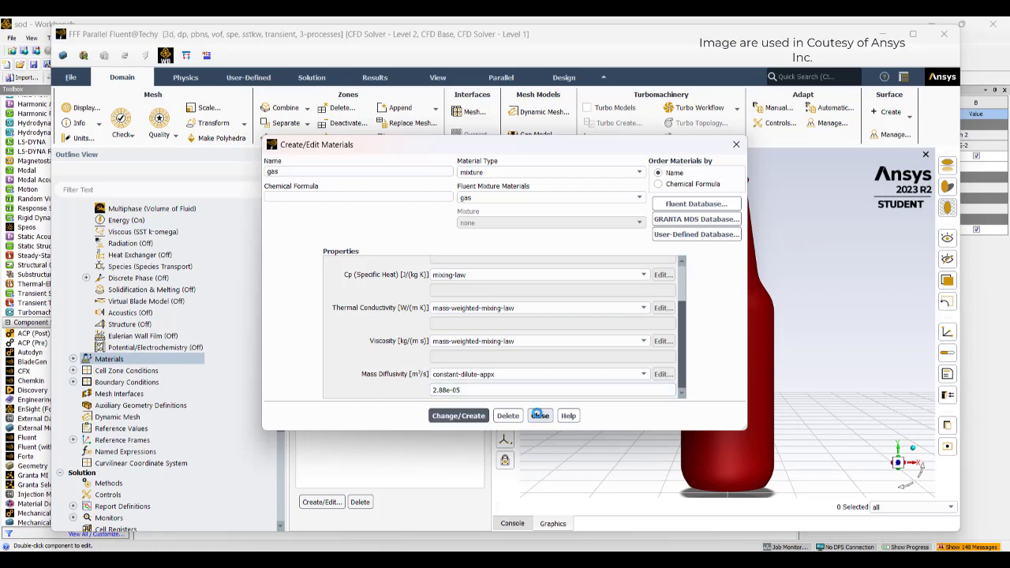
pyautogui.click(540, 415)
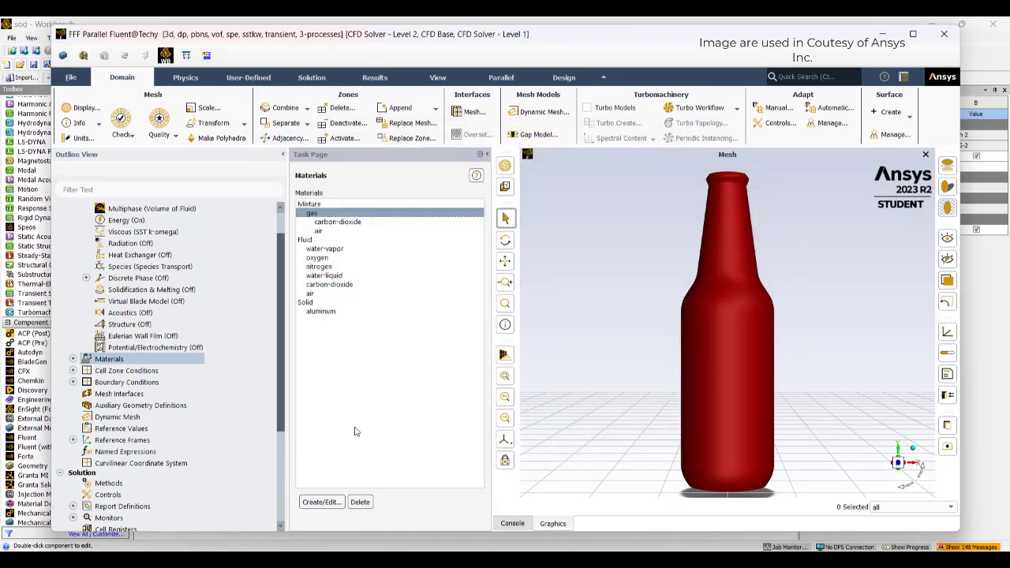
# Create a copy of the gas mixture from the materials in the outline.
pyautogui.click(315, 218)
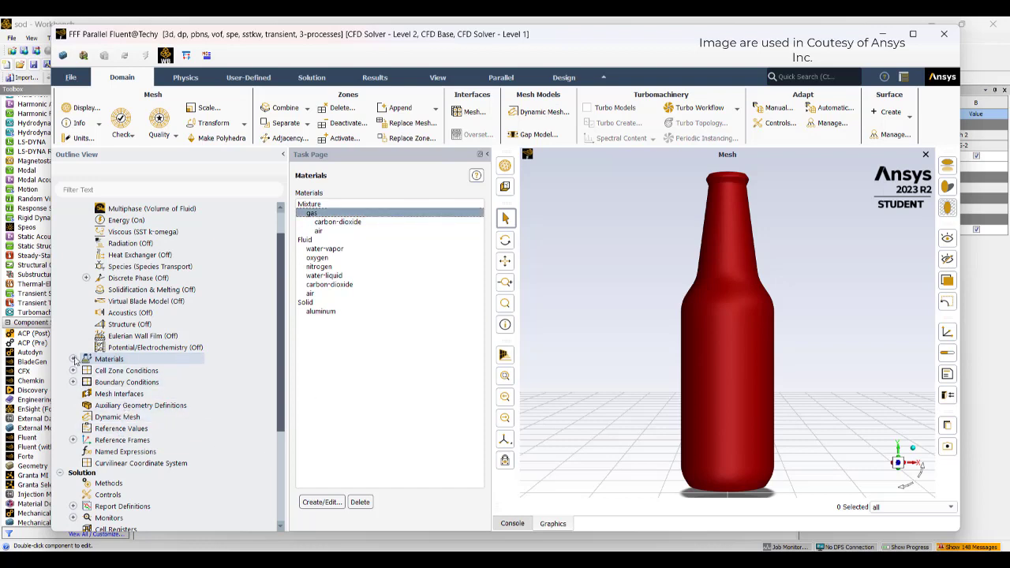
pyautogui.click(74, 359)
pyautogui.click(86, 463)
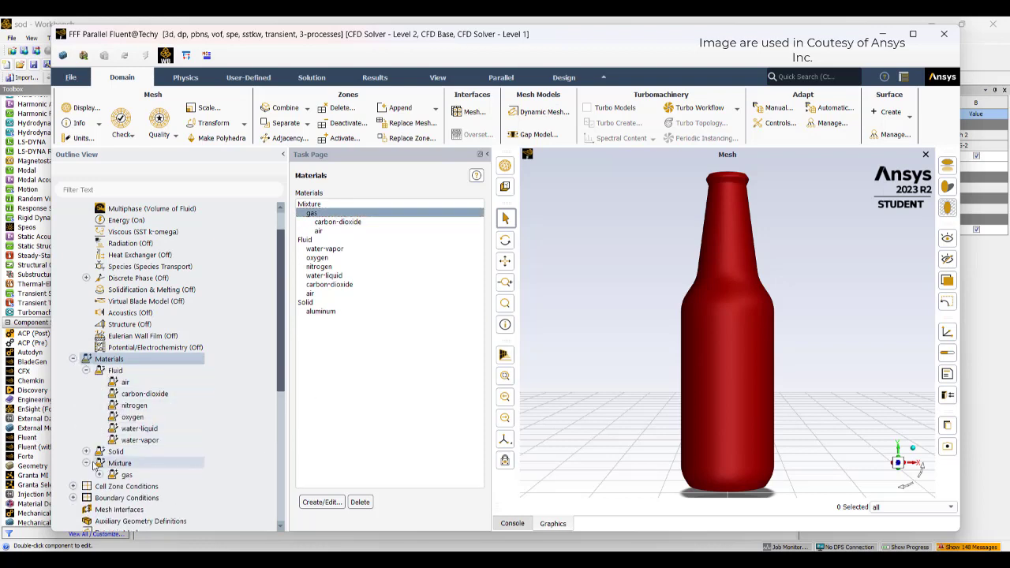
pyautogui.rightClick(126, 475)
pyautogui.click(146, 493)
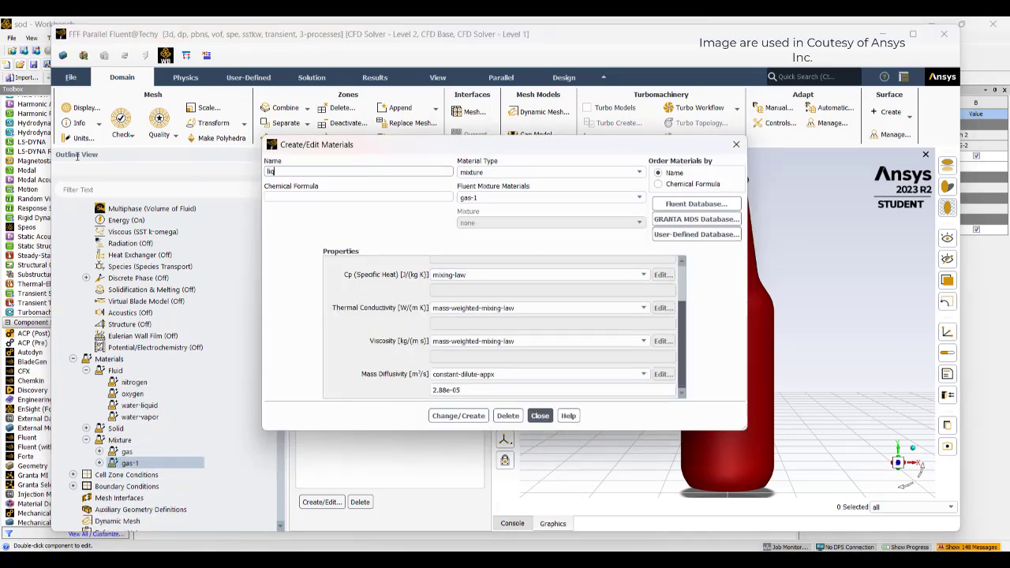
# Name the copied mixture liquid and replace its air species with water-liquid (h2o<l>), overwriting gas-1.
pyautogui.write('liquid')
pyautogui.scroll(3, 682, 305)
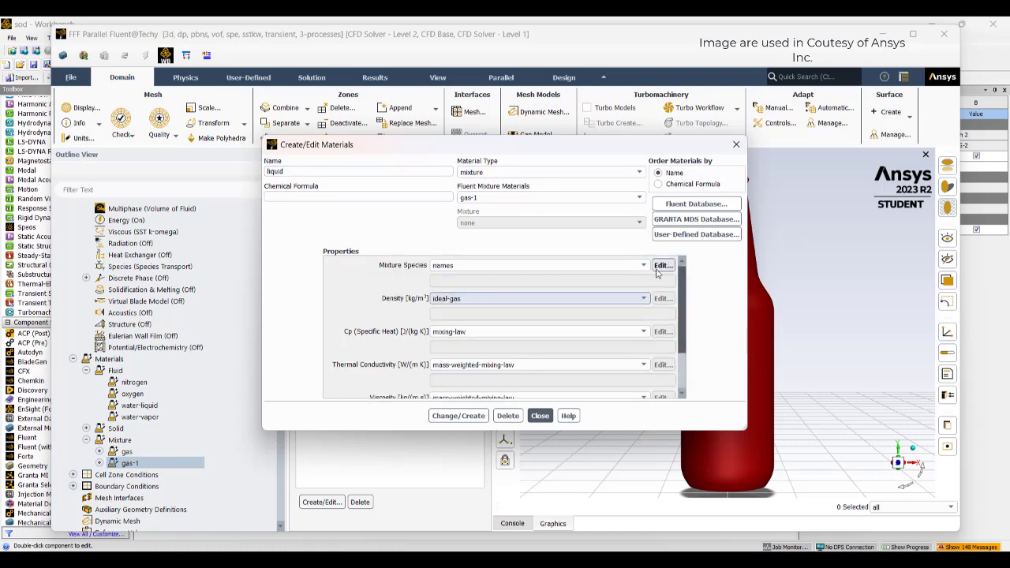
pyautogui.click(662, 266)
pyautogui.click(526, 336)
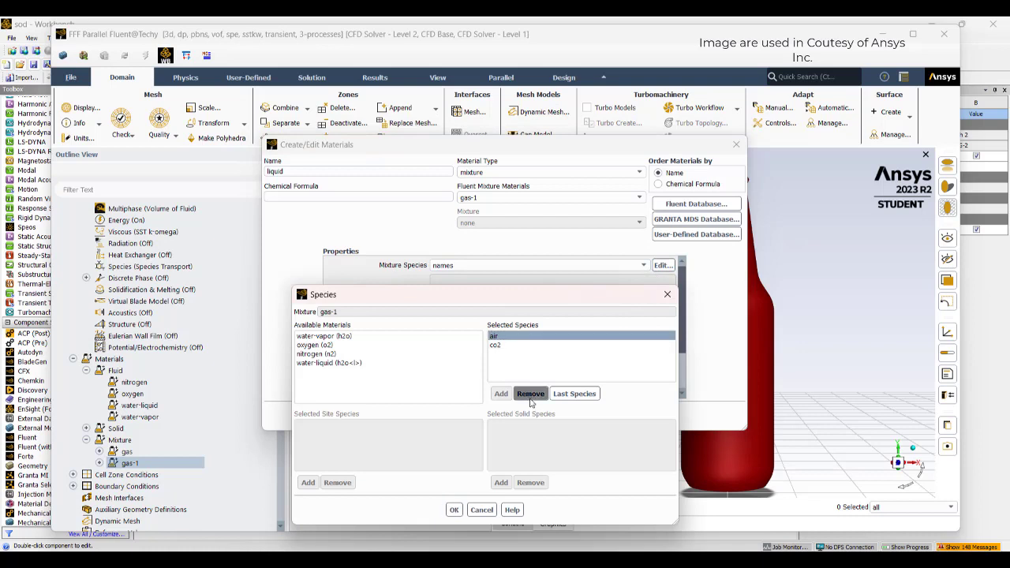
pyautogui.click(530, 396)
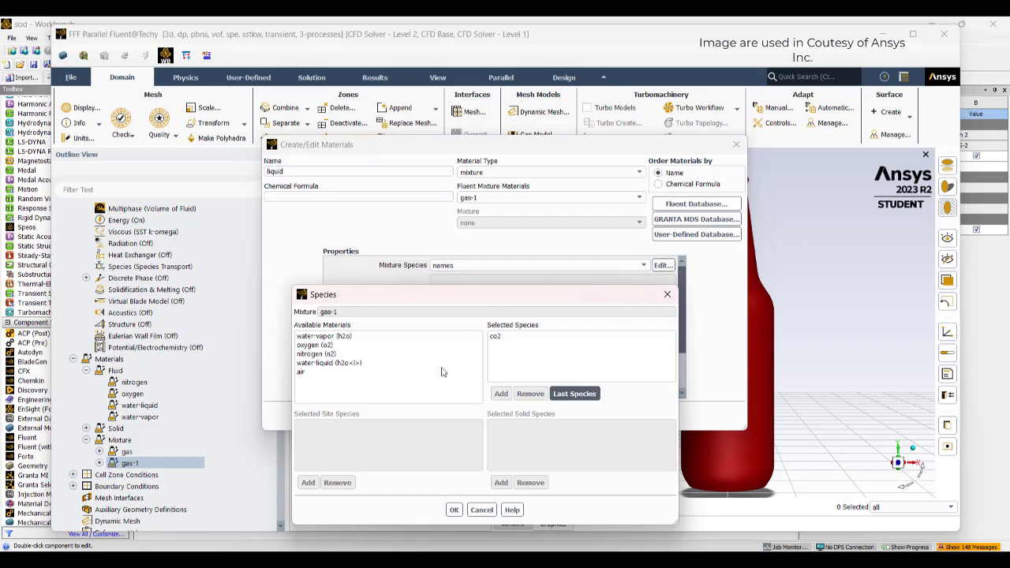
pyautogui.click(355, 365)
pyautogui.click(500, 394)
pyautogui.click(455, 510)
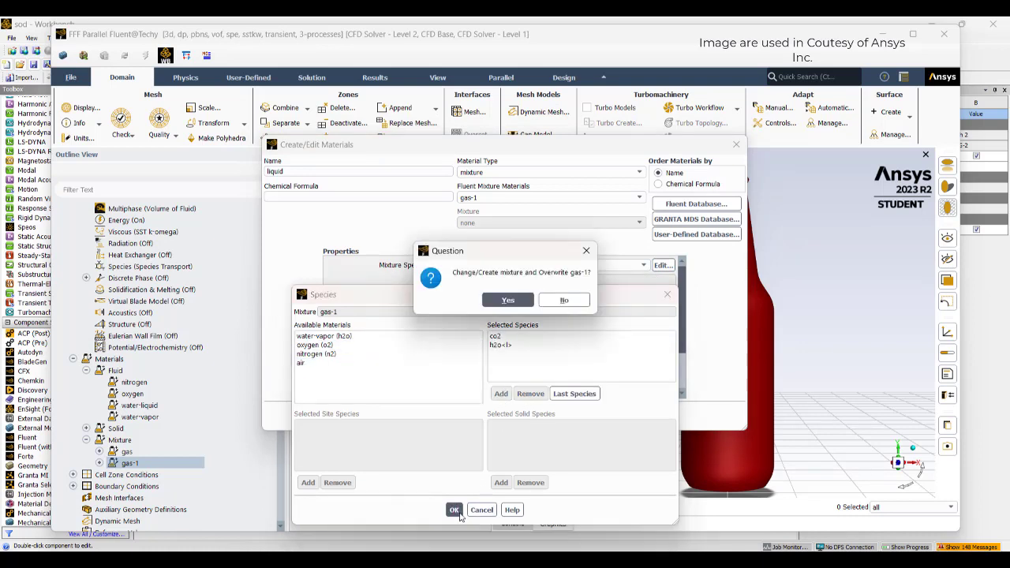
pyautogui.click(529, 299)
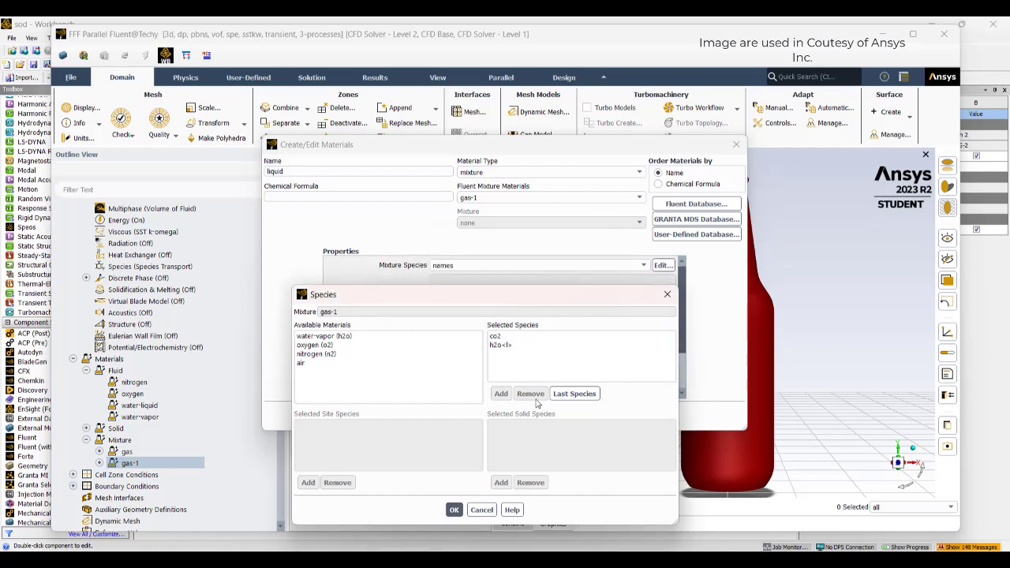
pyautogui.click(606, 306)
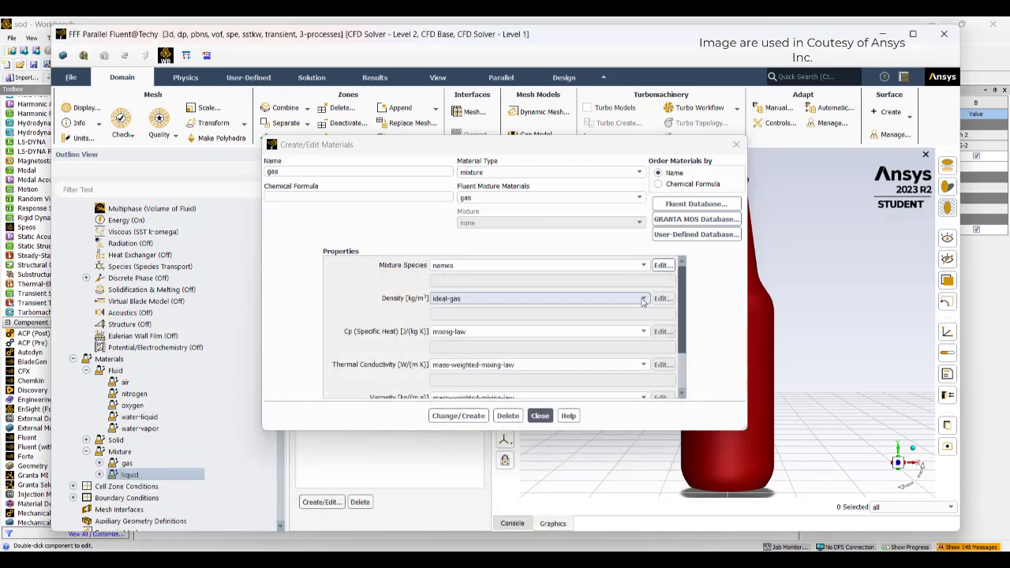
# Set the gas mixture's density to volume-weighted-mixing-law, save the material and close its properties.
pyautogui.click(642, 299)
pyautogui.click(515, 320)
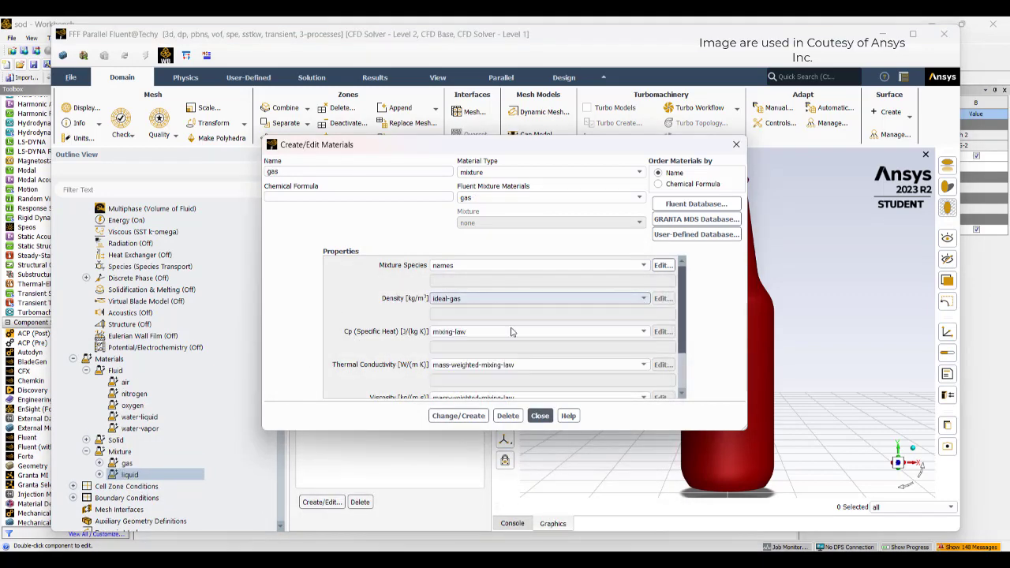
pyautogui.scroll(-2, 521, 341)
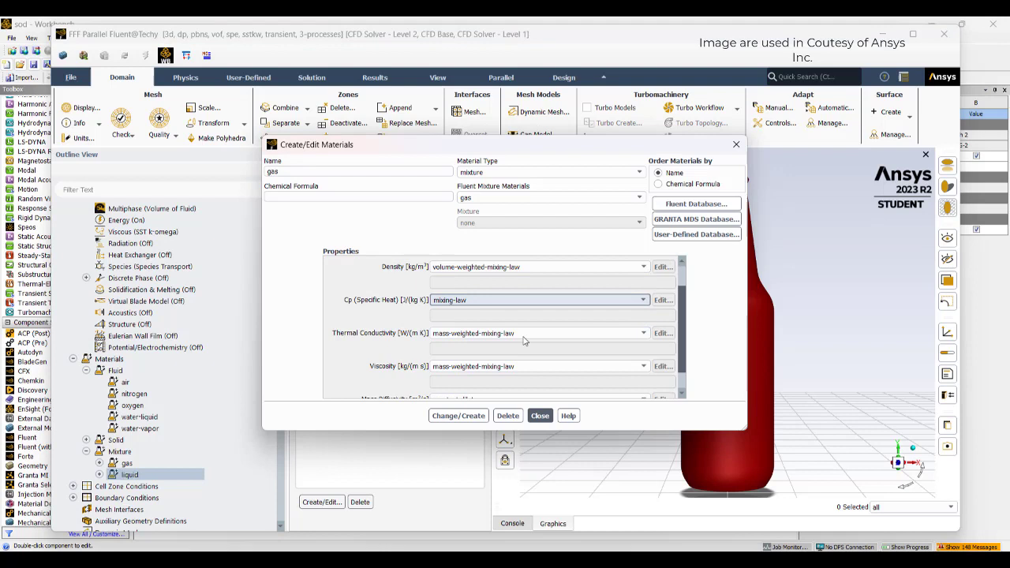
pyautogui.click(479, 416)
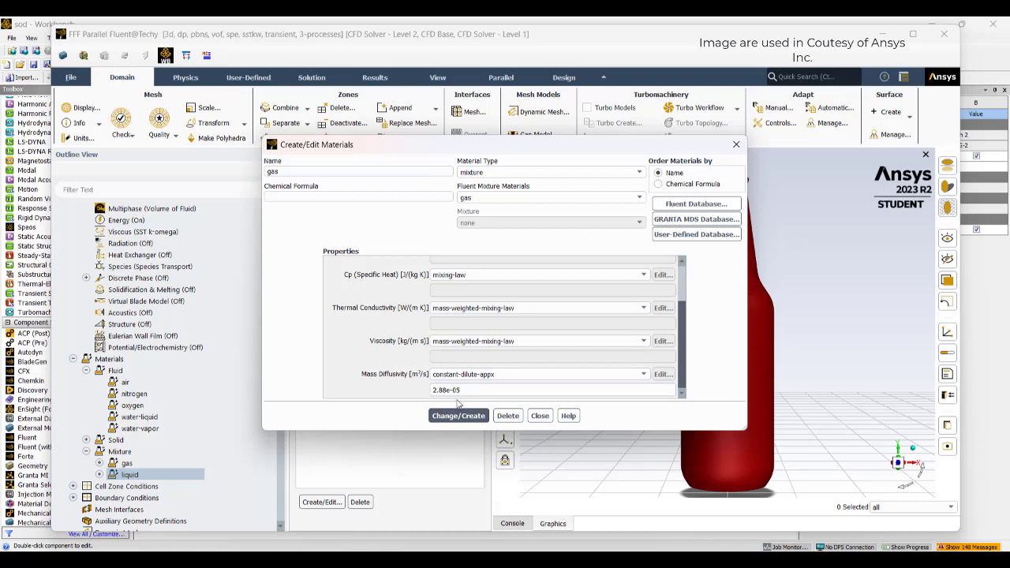
pyautogui.click(540, 415)
# In the multiphase model, assign gas to primary phase-1 and liquid to secondary phase-2, and apply the phases.
pyautogui.scroll(1, 121, 208)
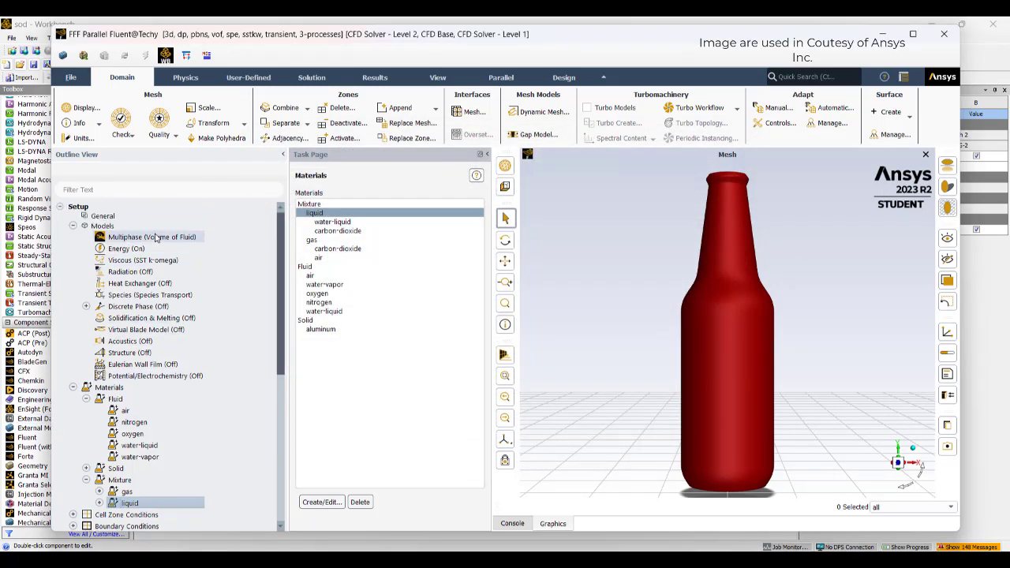
pyautogui.doubleClick(119, 237)
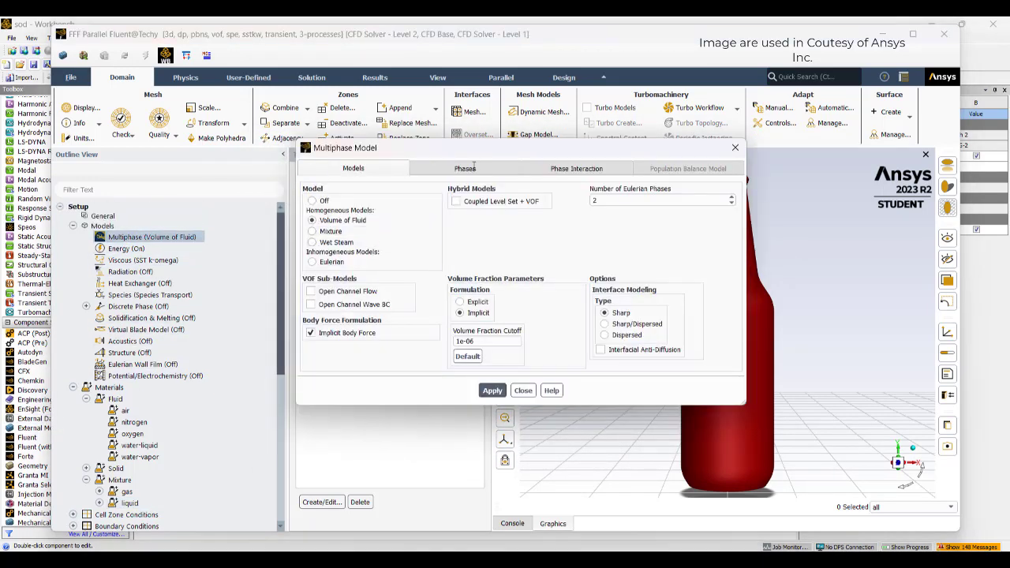
pyautogui.click(464, 168)
pyautogui.click(489, 235)
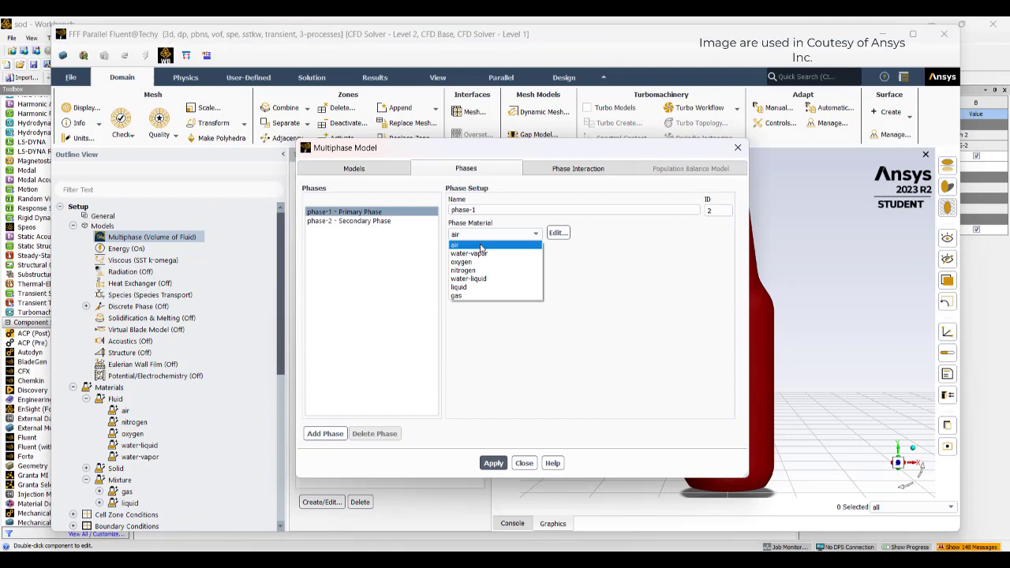
pyautogui.click(455, 295)
pyautogui.click(383, 222)
pyautogui.click(493, 234)
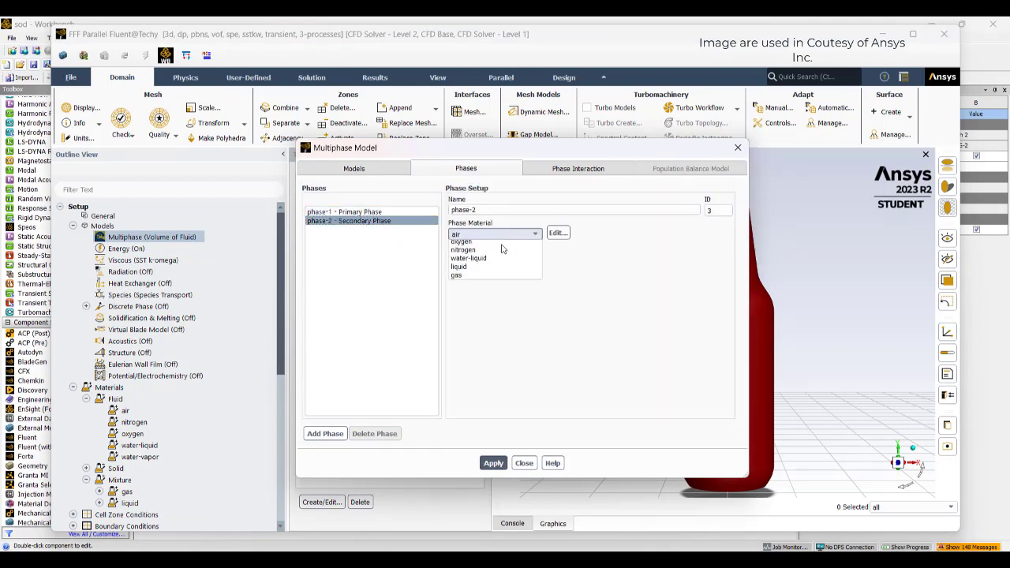
pyautogui.click(467, 287)
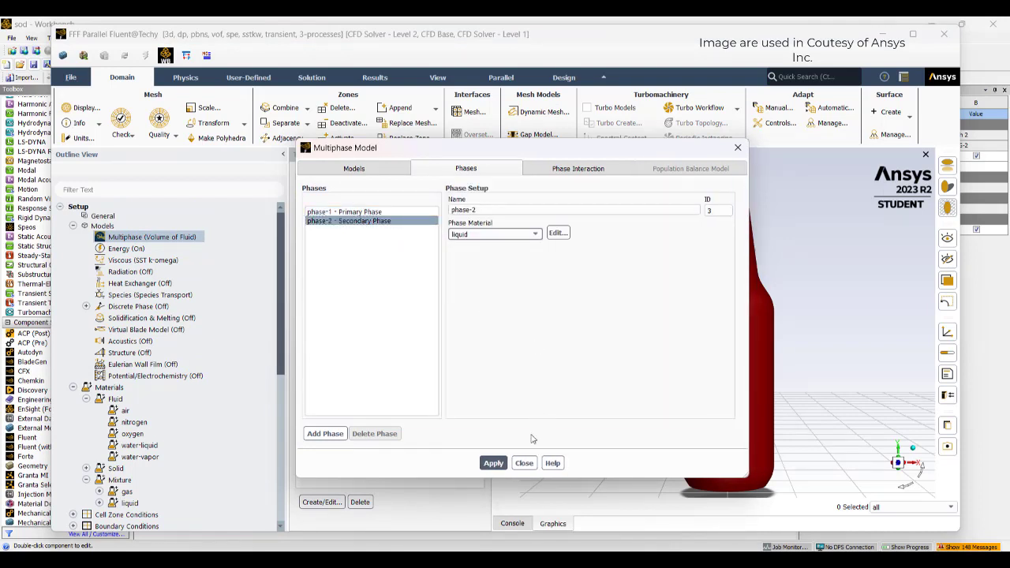
pyautogui.click(492, 463)
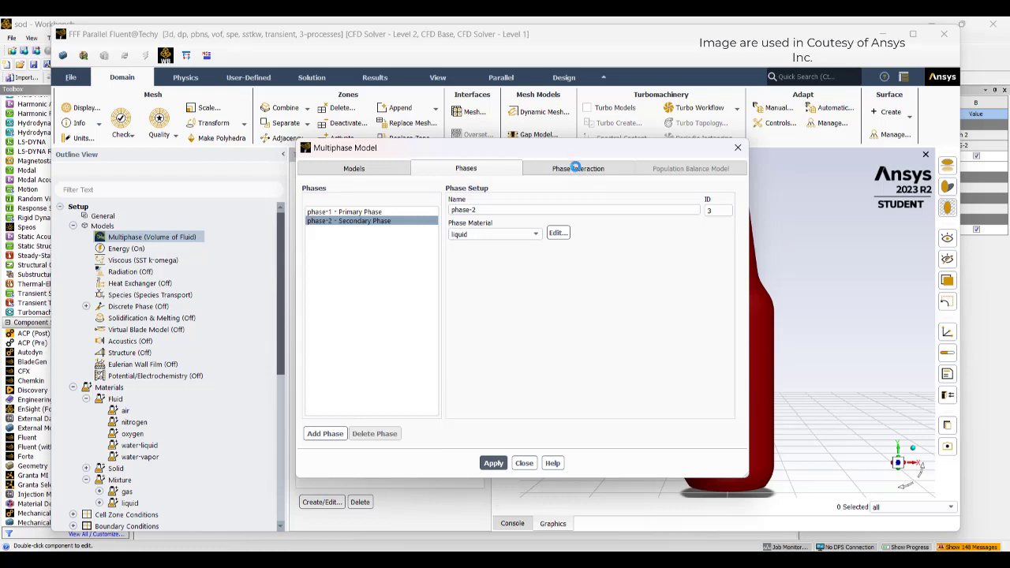
# Try to set up one mass transfer mechanism for co2 from phase-1 to phase-2 under the Volume of Fluid model.
pyautogui.click(576, 168)
pyautogui.click(566, 200)
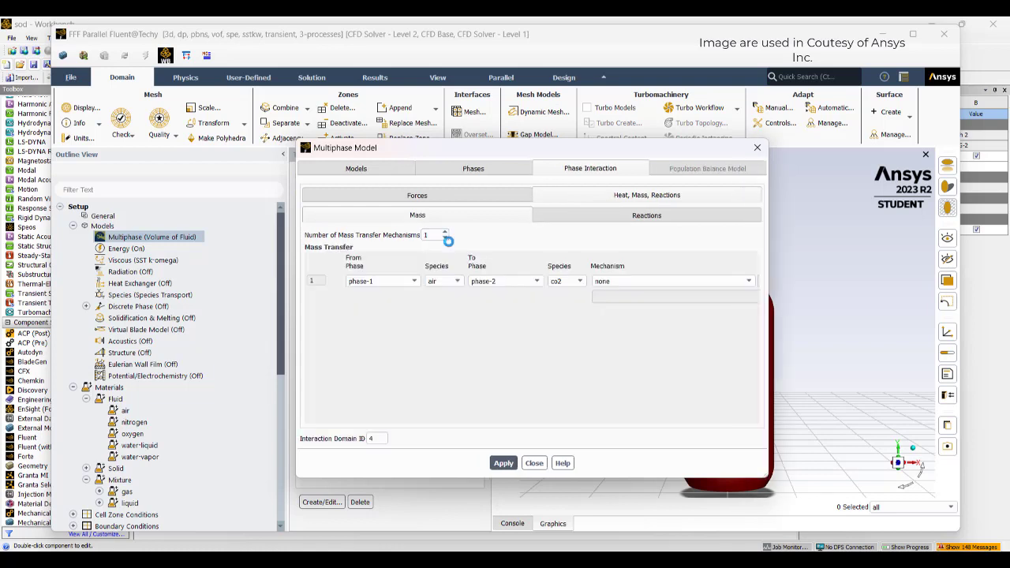
pyautogui.click(436, 282)
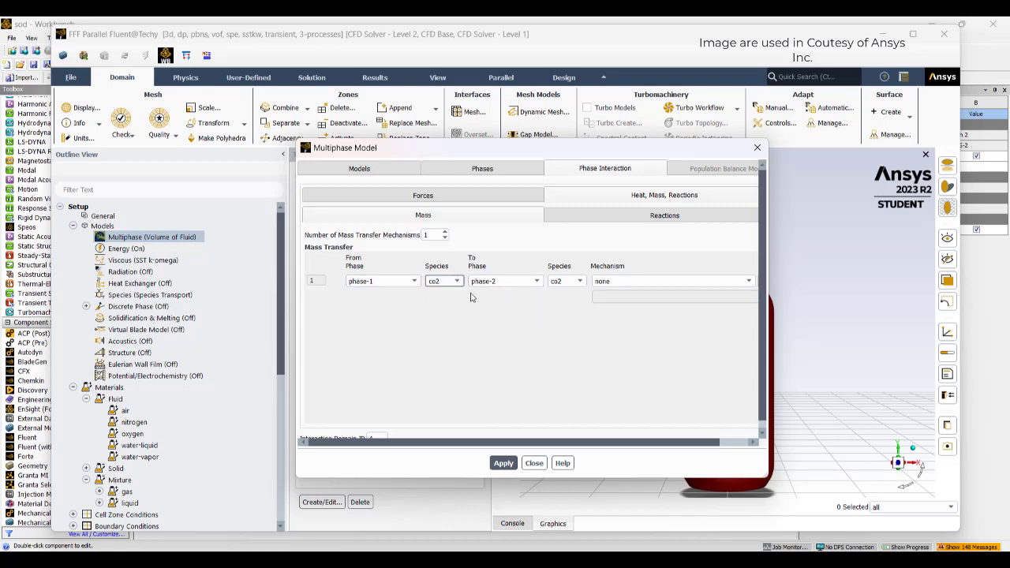
pyautogui.click(652, 281)
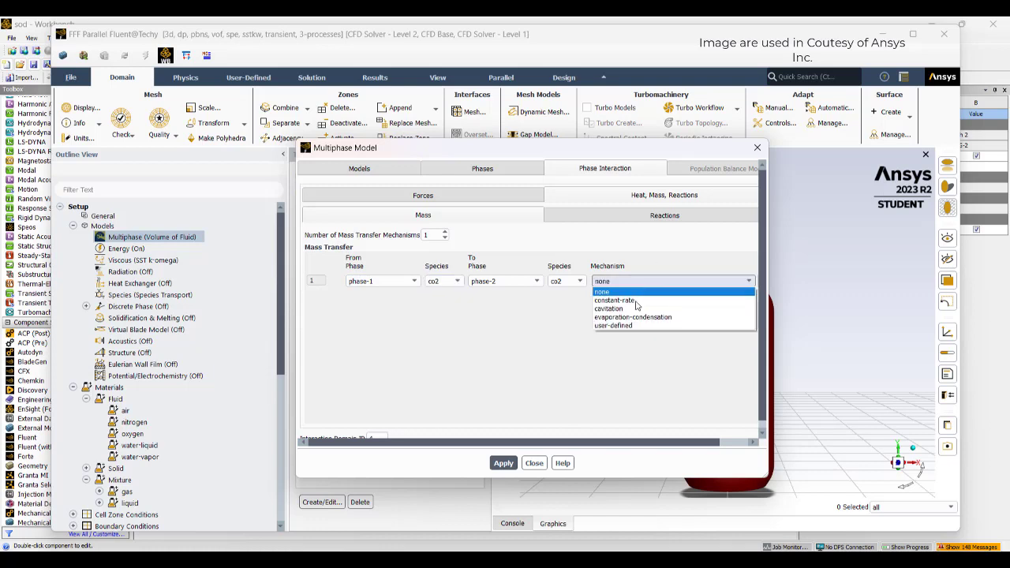
pyautogui.click(633, 258)
# Switch the multiphase model from Volume of Fluid to Mixture and apply it.
pyautogui.click(385, 166)
pyautogui.click(312, 231)
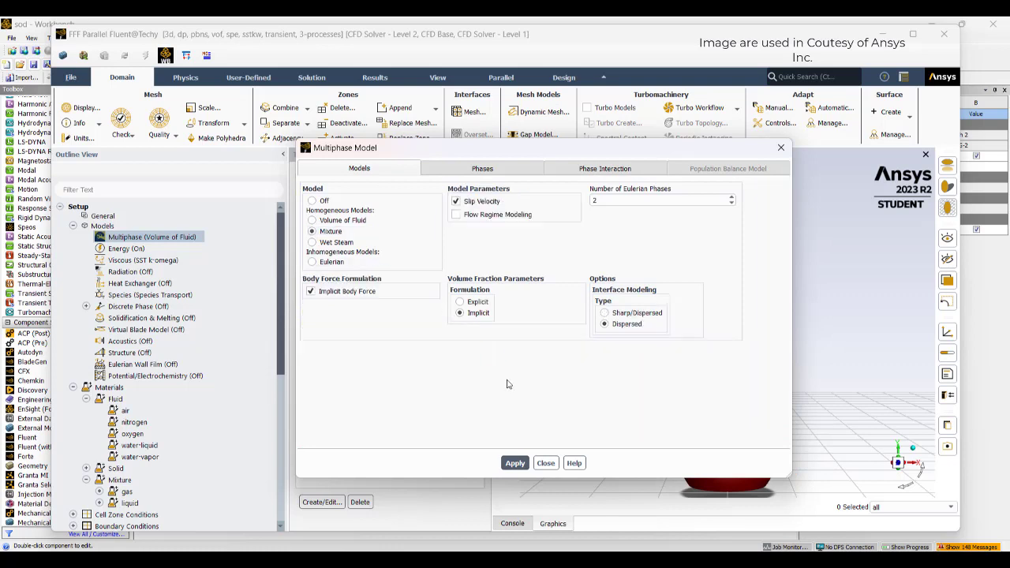
pyautogui.click(514, 463)
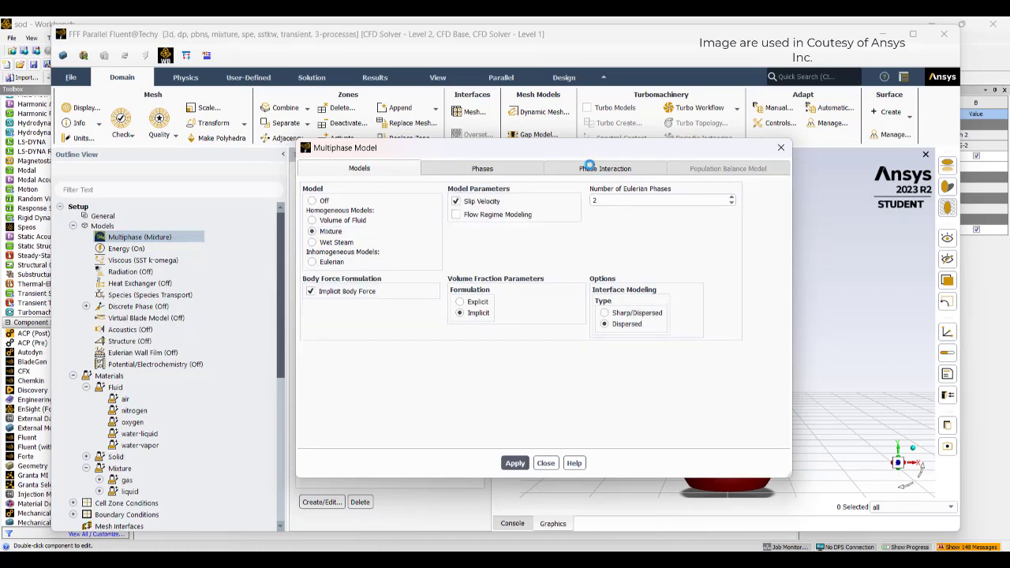
# Define one species-mass-transfer mechanism for co2 from phase-1 to co2 in phase-2.
pyautogui.click(599, 168)
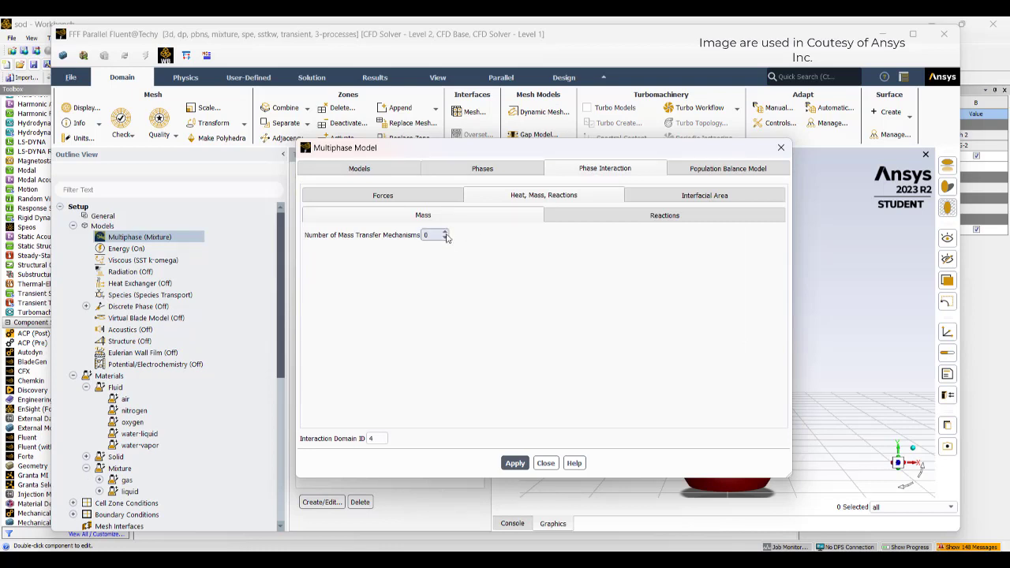
pyautogui.click(445, 281)
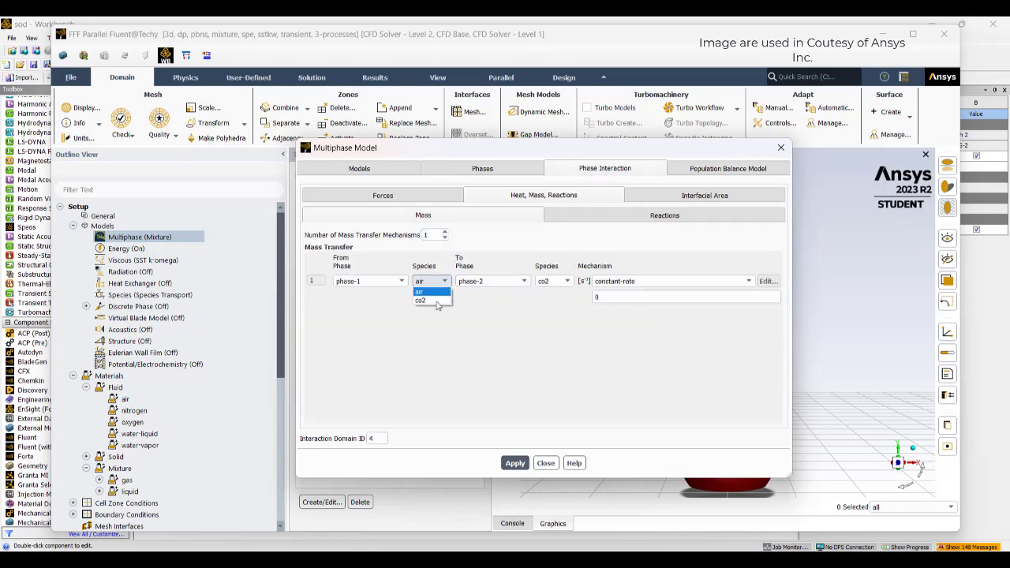
pyautogui.click(429, 296)
pyautogui.click(631, 280)
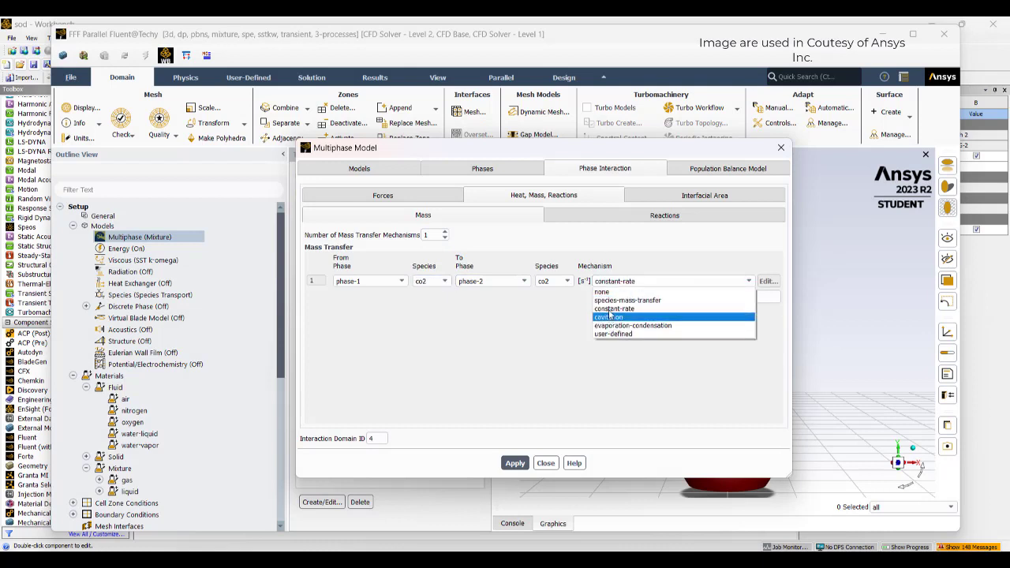
pyautogui.click(609, 309)
pyautogui.click(631, 281)
pyautogui.click(612, 297)
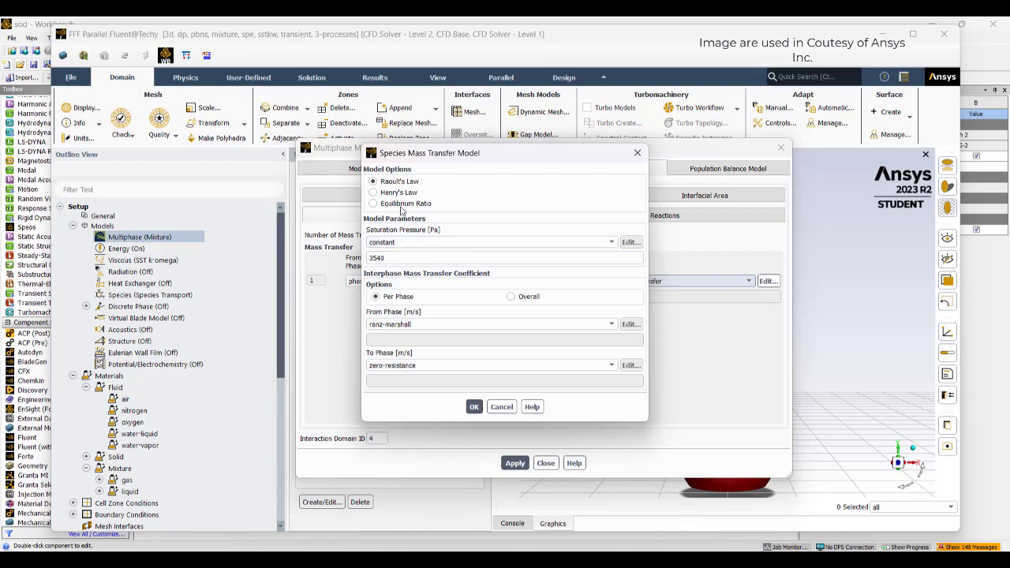
# Use Henry's Law for the species mass transfer, with a molar concentration coefficient and the vant-hoff correlation.
pyautogui.click(399, 193)
pyautogui.click(425, 253)
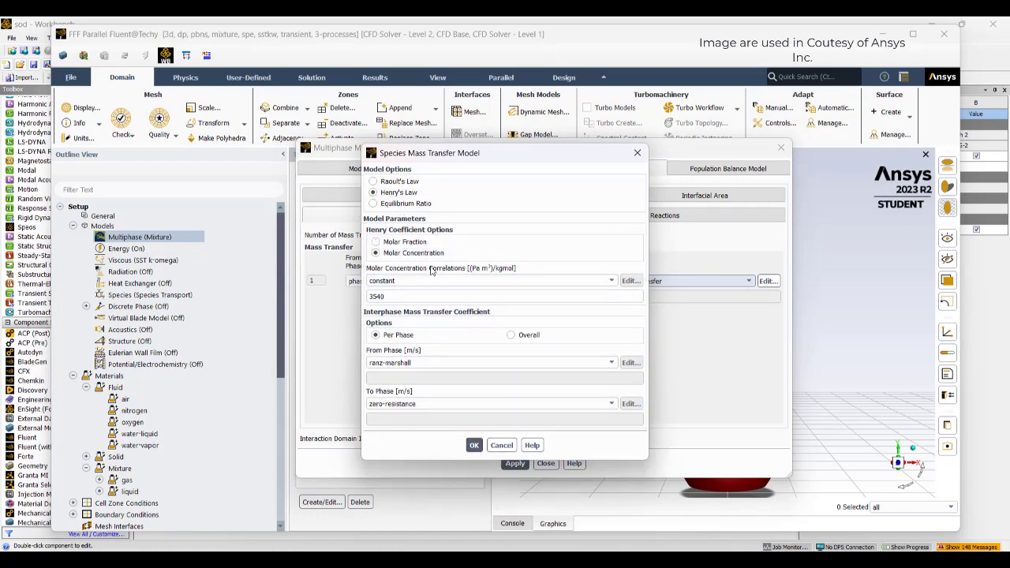
pyautogui.click(446, 281)
pyautogui.click(420, 301)
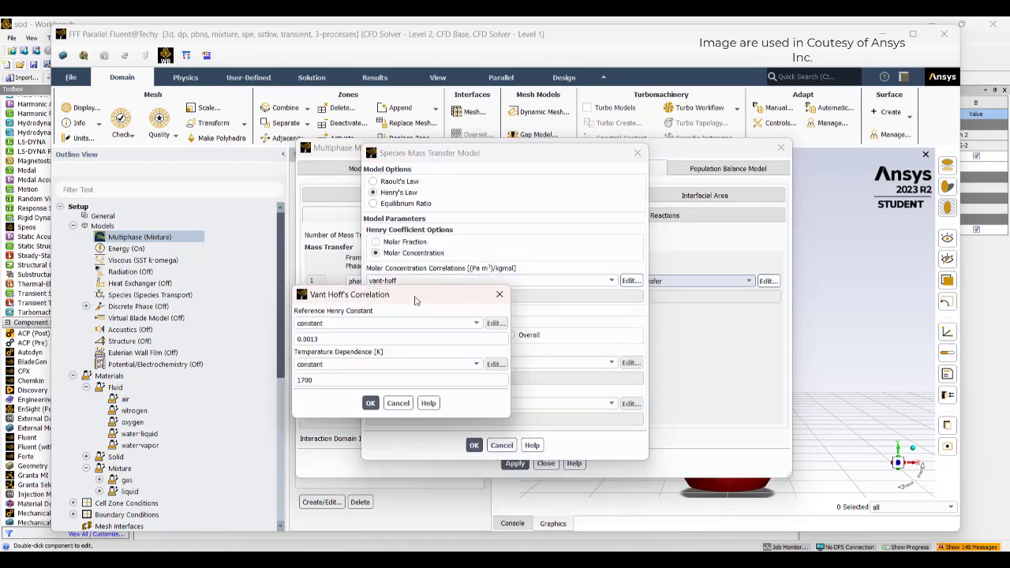
# Set the Van't Hoff correlation's reference Henry constant to 0.033 and its temperature dependence to -2314 K.
pyautogui.moveTo(347, 338); pyautogui.dragTo(257, 343)
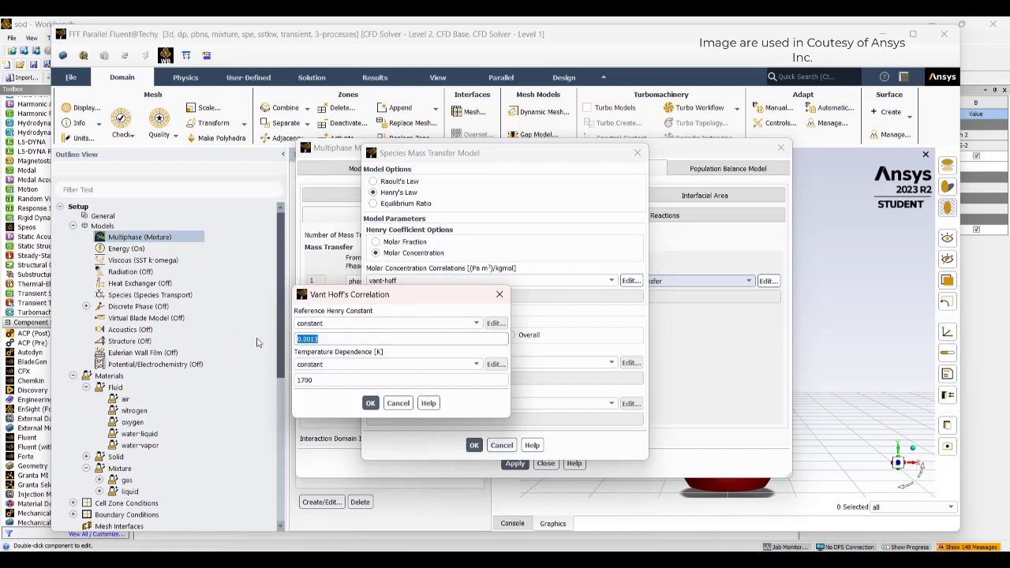
pyautogui.write('0')
pyautogui.moveTo(348, 380); pyautogui.dragTo(191, 373)
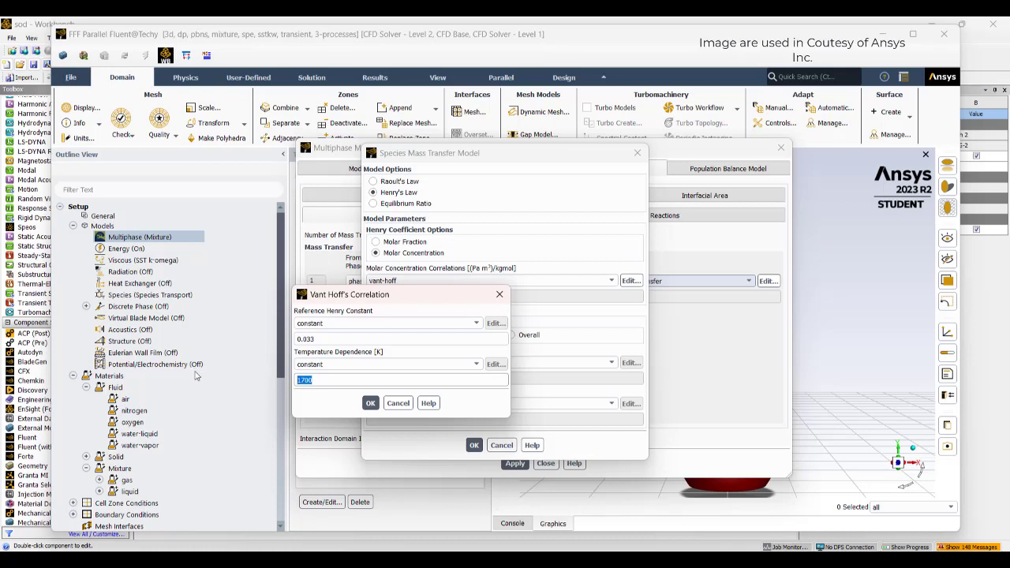
pyautogui.write('-')
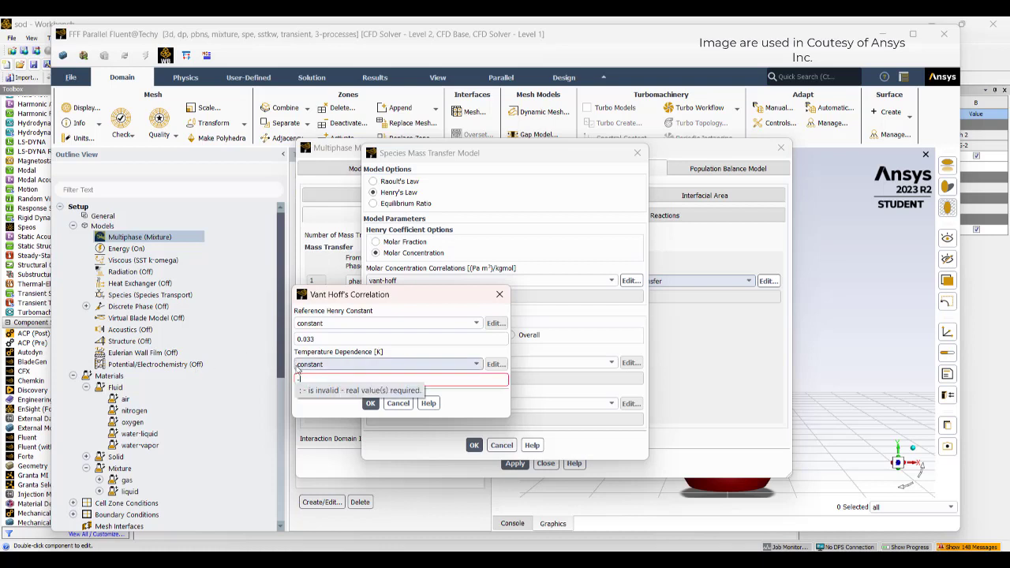
pyautogui.write('2314')
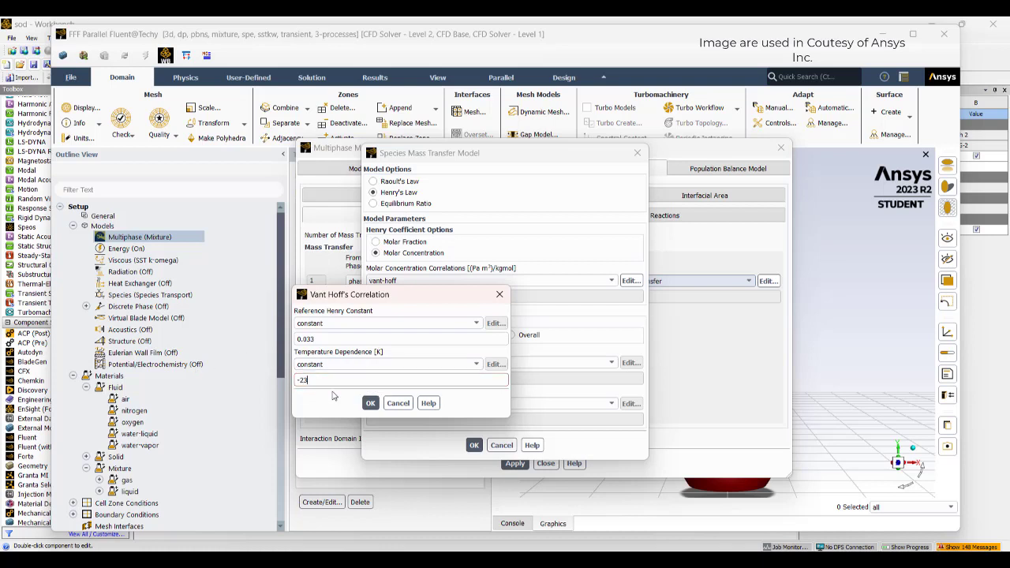
pyautogui.click(370, 403)
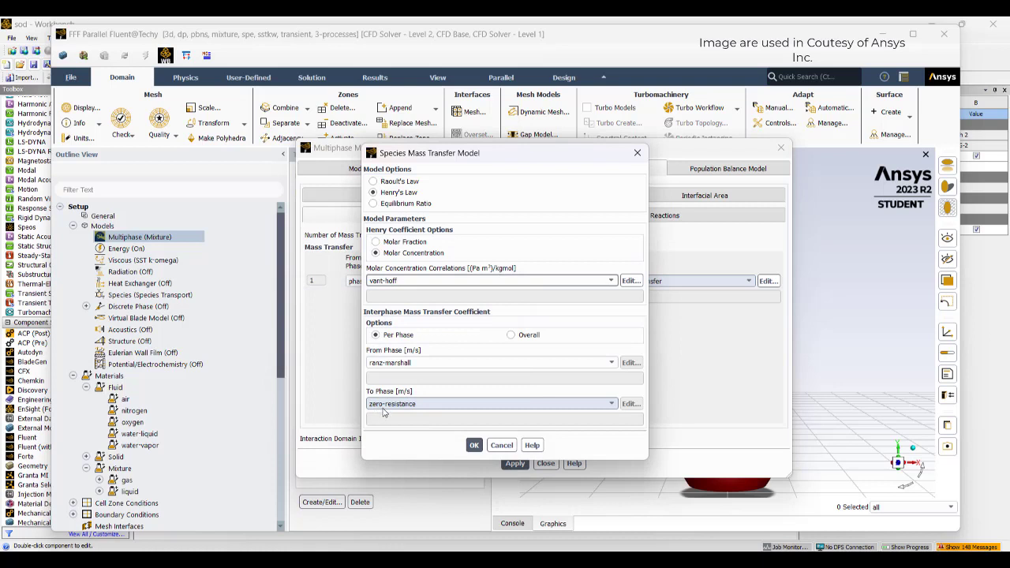
pyautogui.click(403, 362)
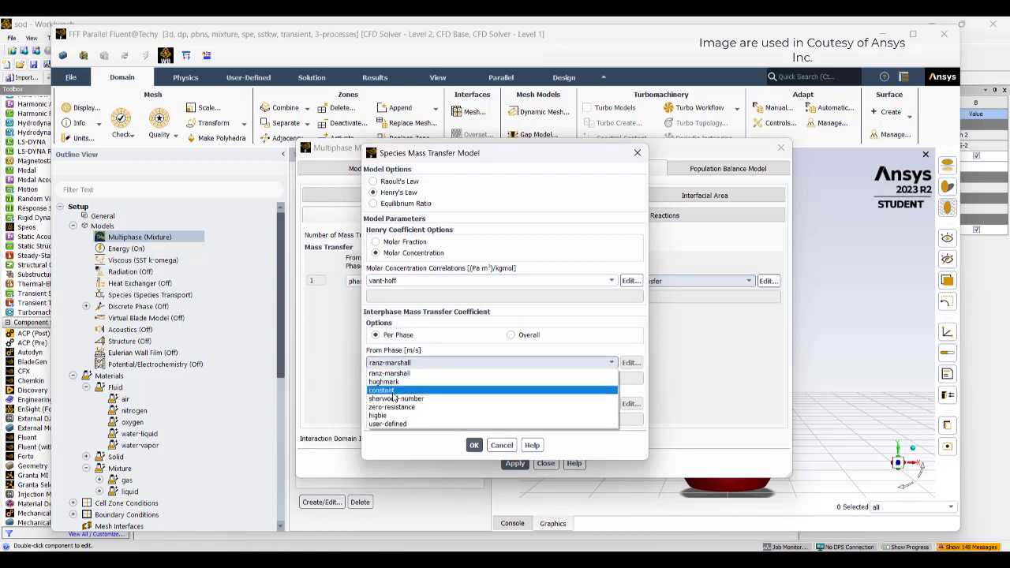
pyautogui.click(390, 390)
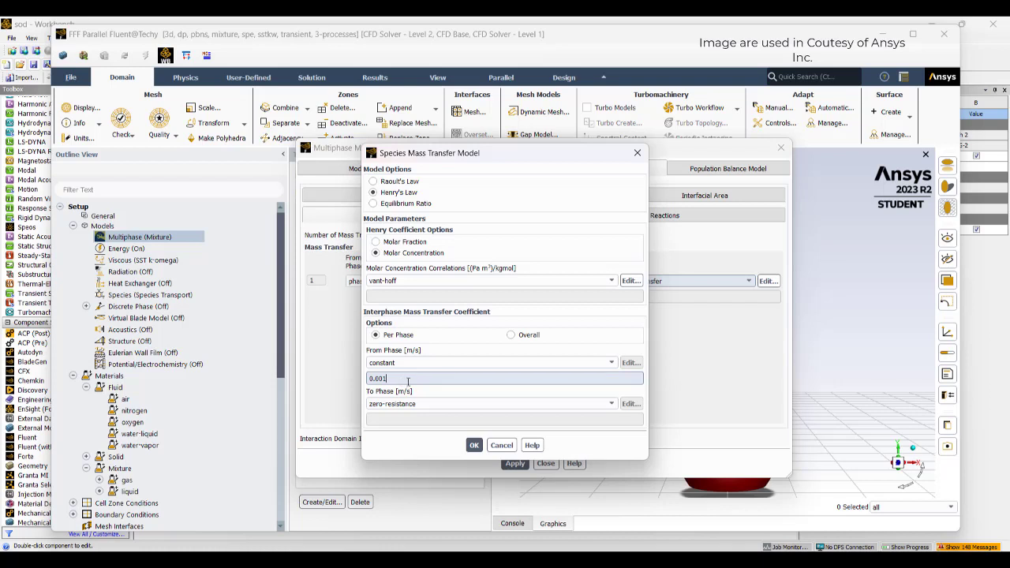
pyautogui.click(433, 401)
pyautogui.click(404, 357)
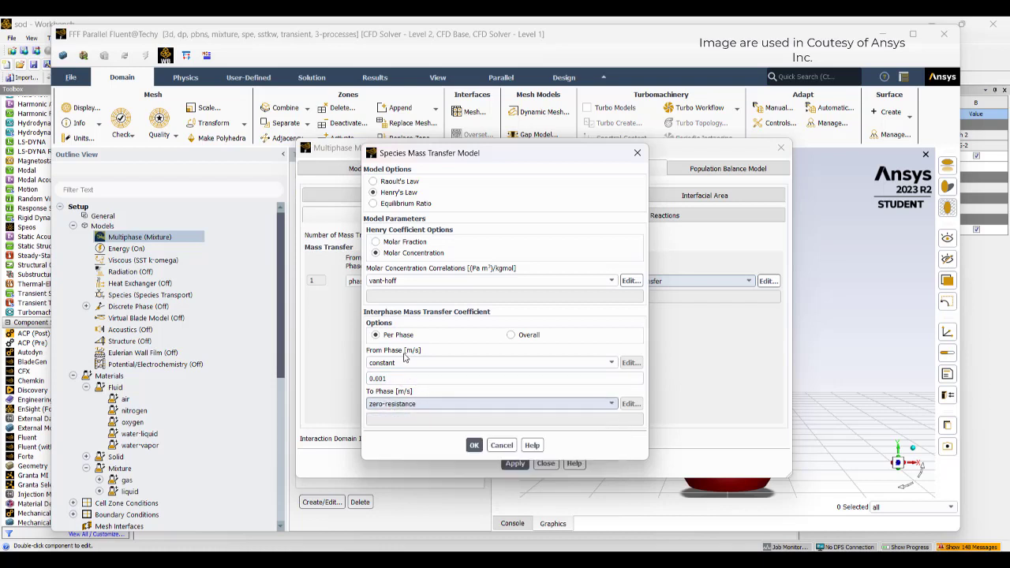
# Set the from-phase mass transfer coefficient to zero-resistance and the to-phase coefficient to a constant value, and accept the mass transfer settings.
pyautogui.click(405, 363)
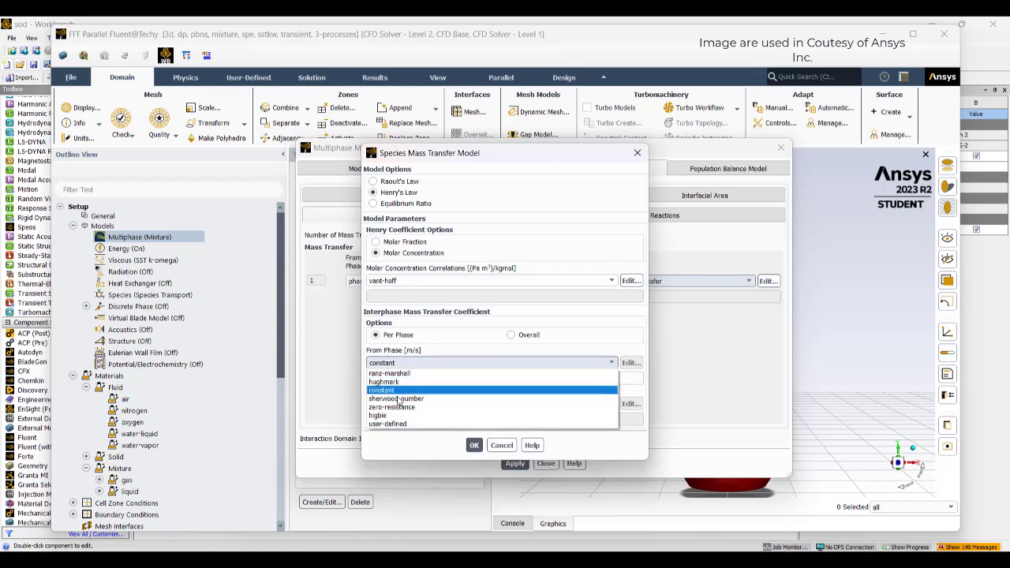
pyautogui.click(395, 407)
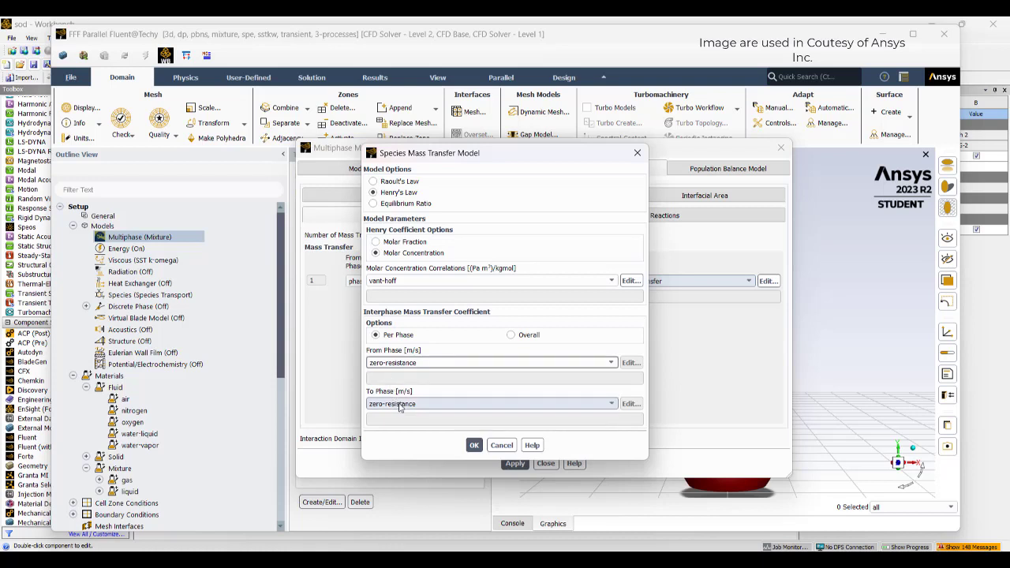
pyautogui.click(401, 405)
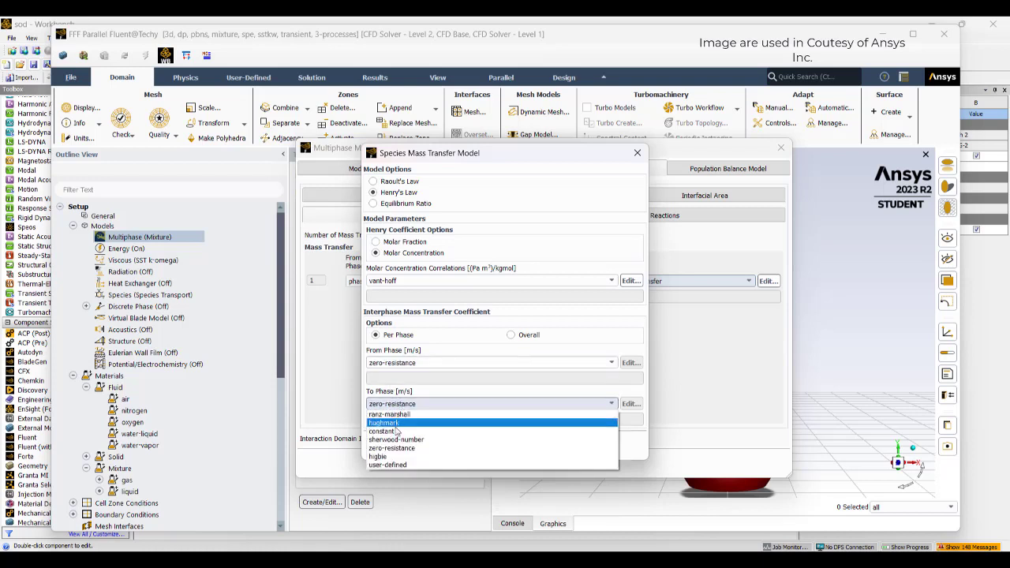
pyautogui.click(395, 431)
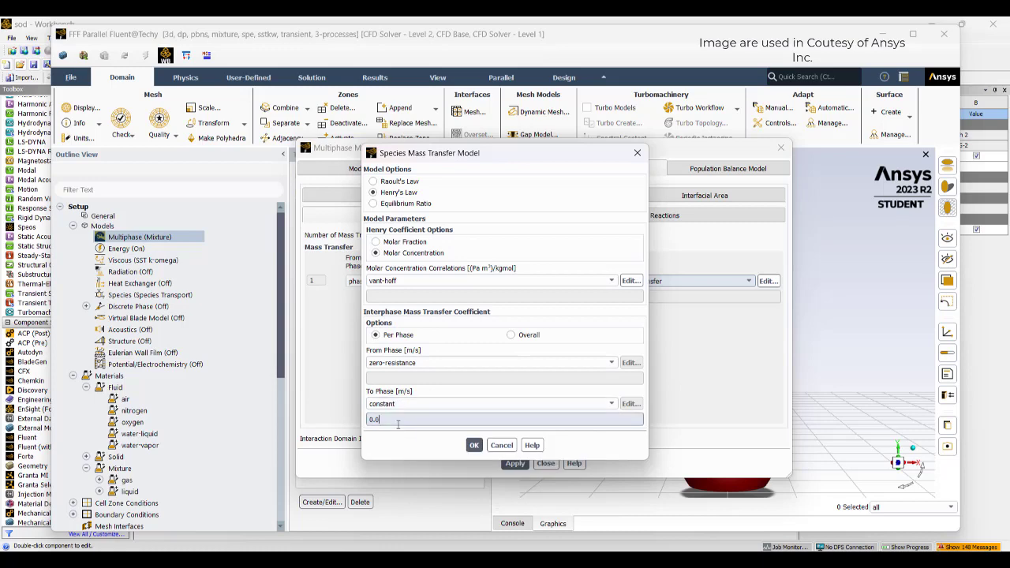
pyautogui.click(475, 447)
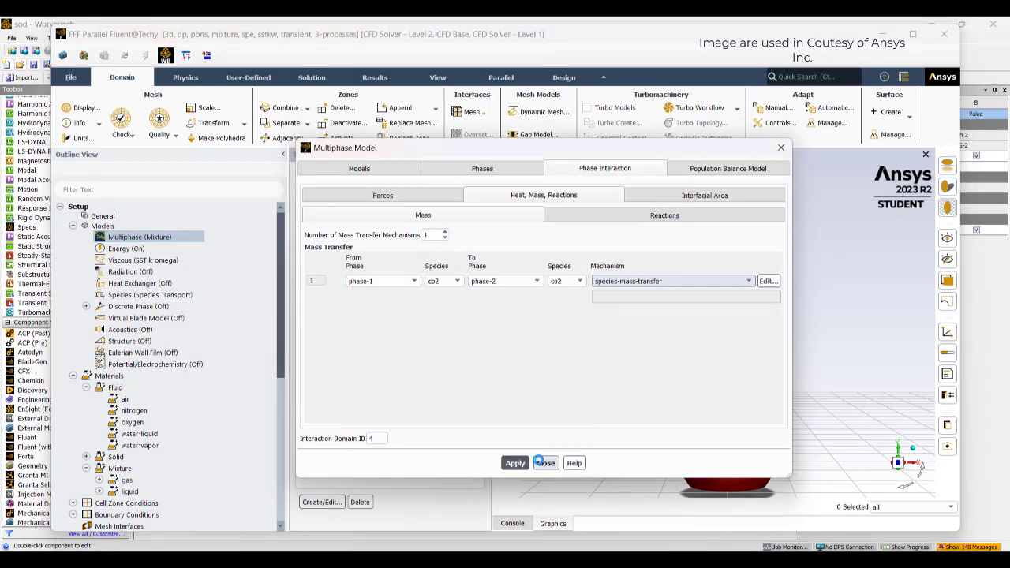
pyautogui.click(543, 463)
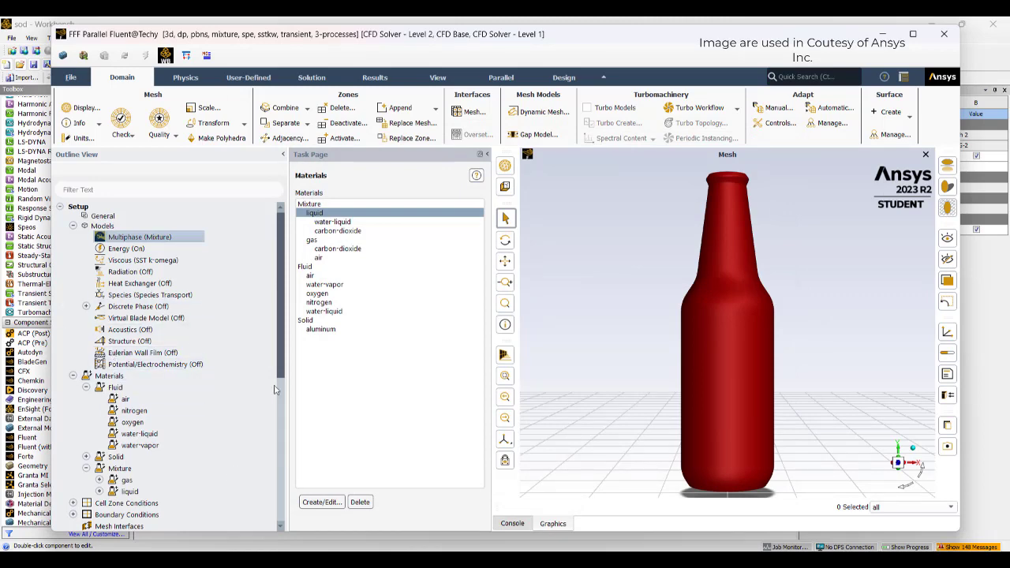
# Change the viscous model from SST k-omega to Laminar.
pyautogui.scroll(-5, 213, 378)
pyautogui.scroll(5, 209, 382)
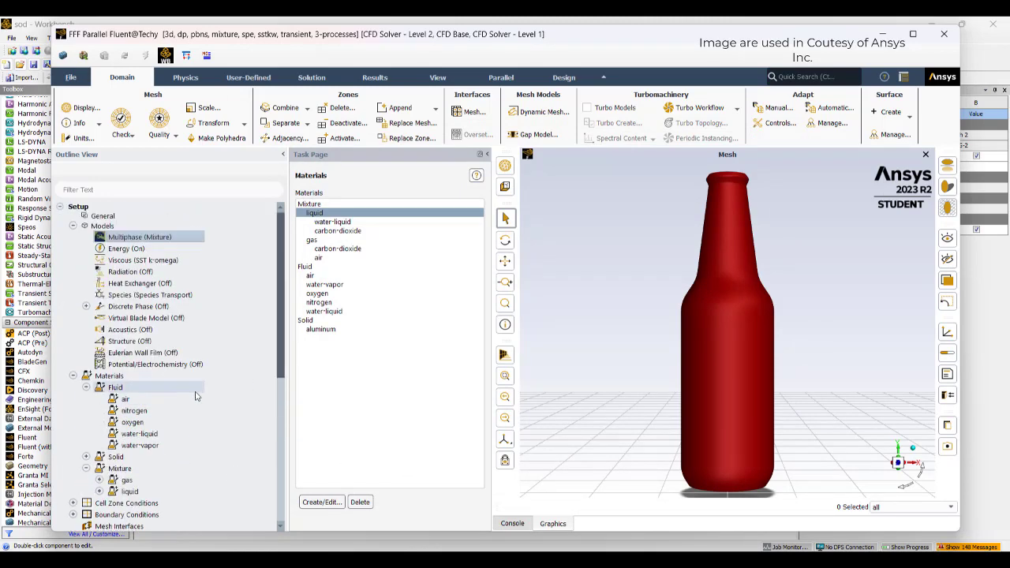
pyautogui.doubleClick(156, 264)
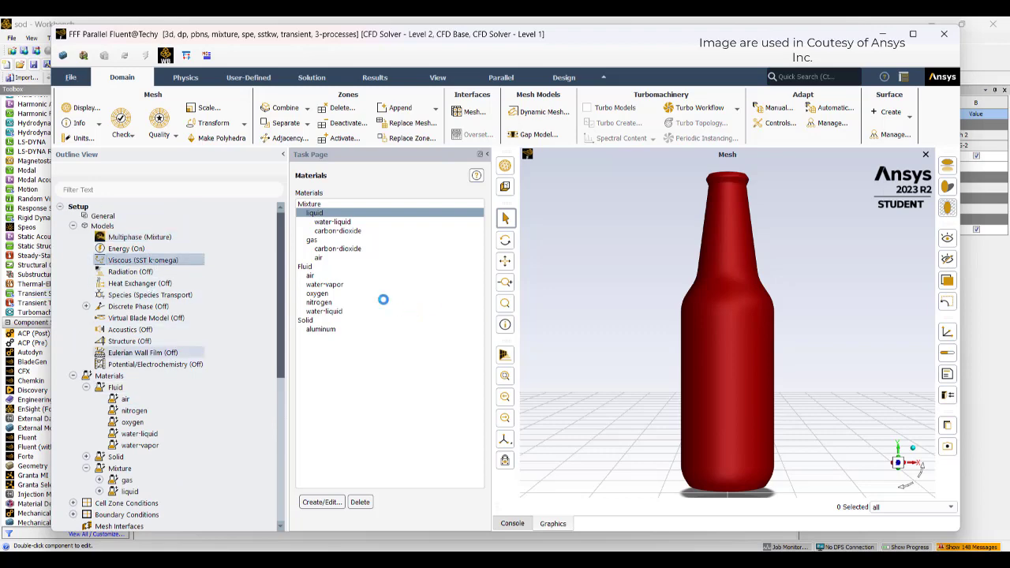
pyautogui.click(364, 109)
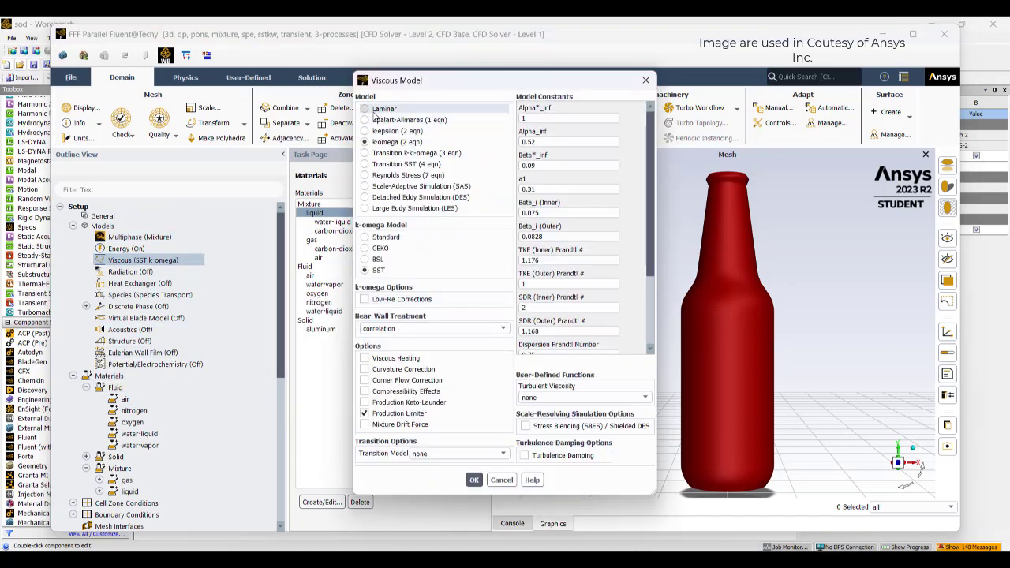
pyautogui.click(389, 273)
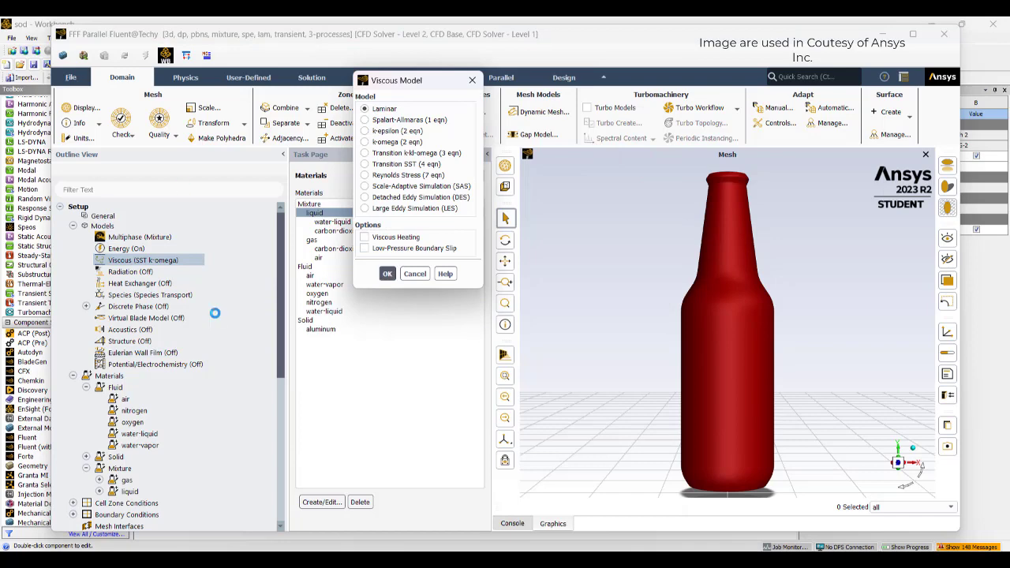
pyautogui.scroll(-5, 142, 418)
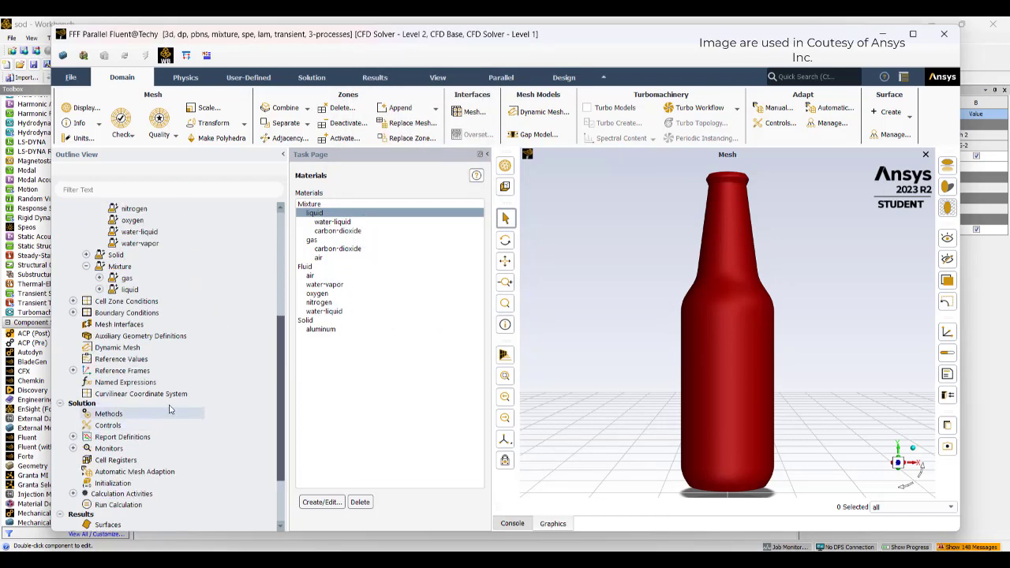
pyautogui.click(73, 313)
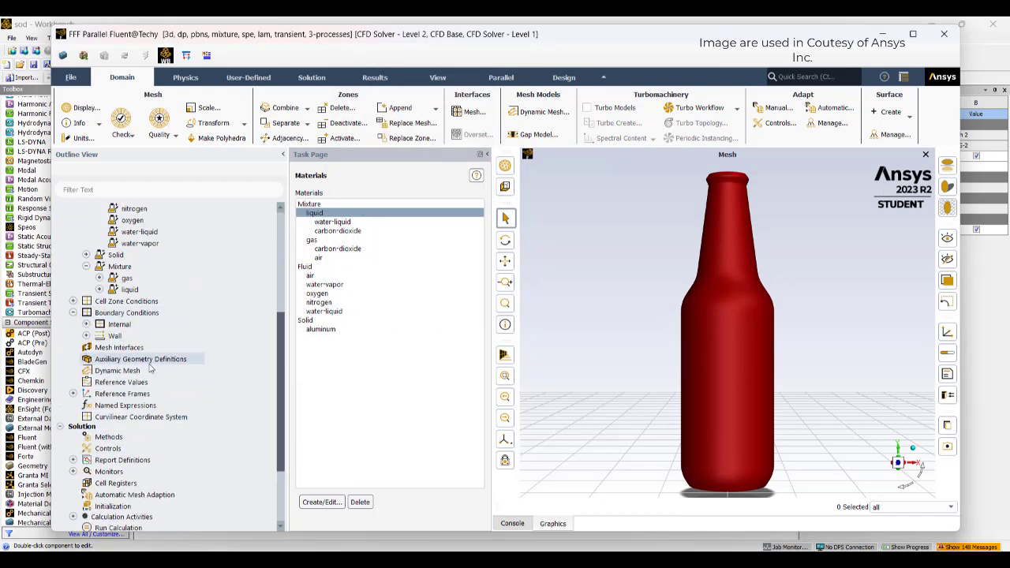
pyautogui.scroll(-3, 150, 366)
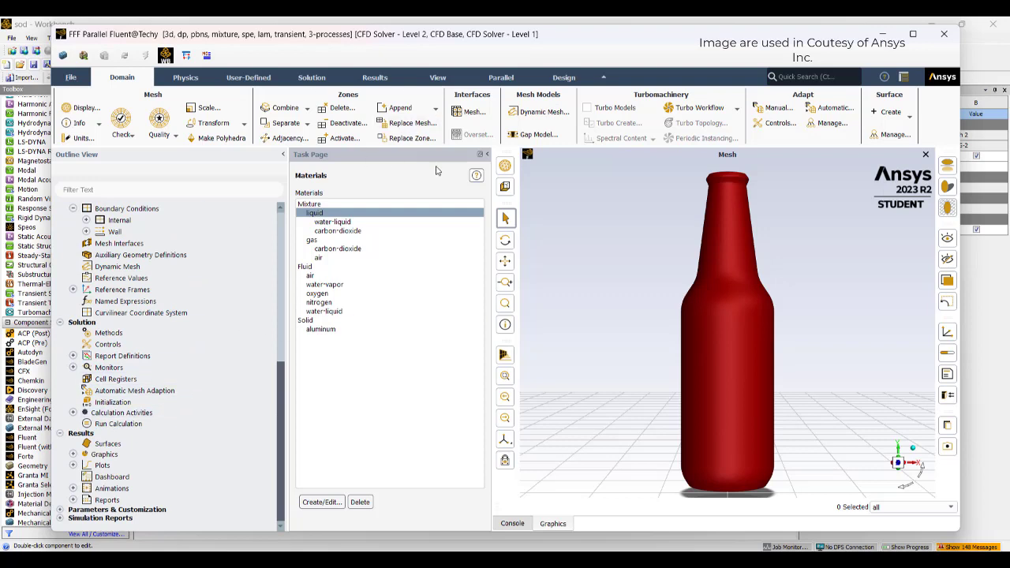
# Start a new hex region register from the automatic mesh adaption settings, with X limits of -500 and 500 m.
pyautogui.click(838, 107)
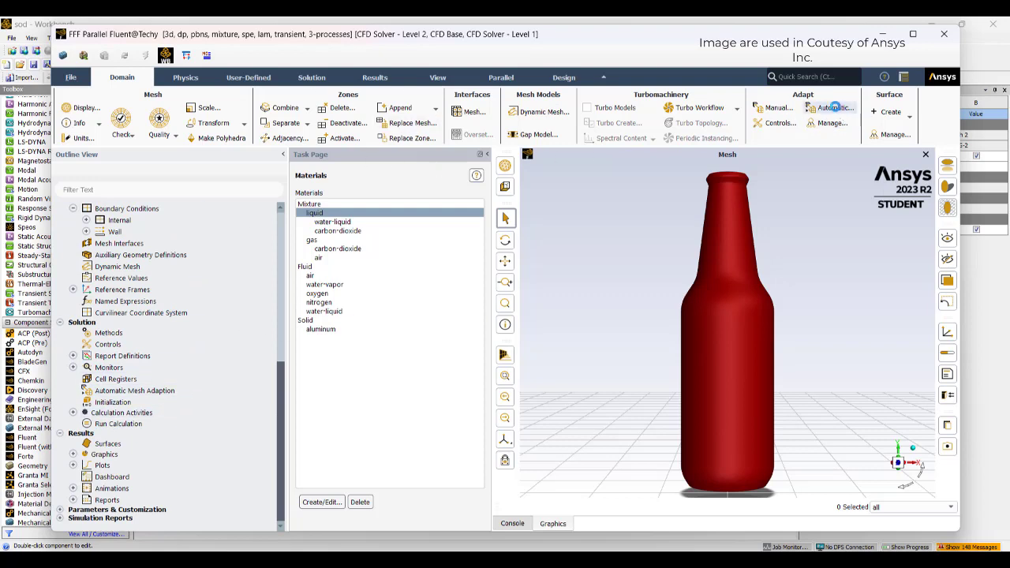
pyautogui.click(663, 336)
pyautogui.moveTo(635, 351)
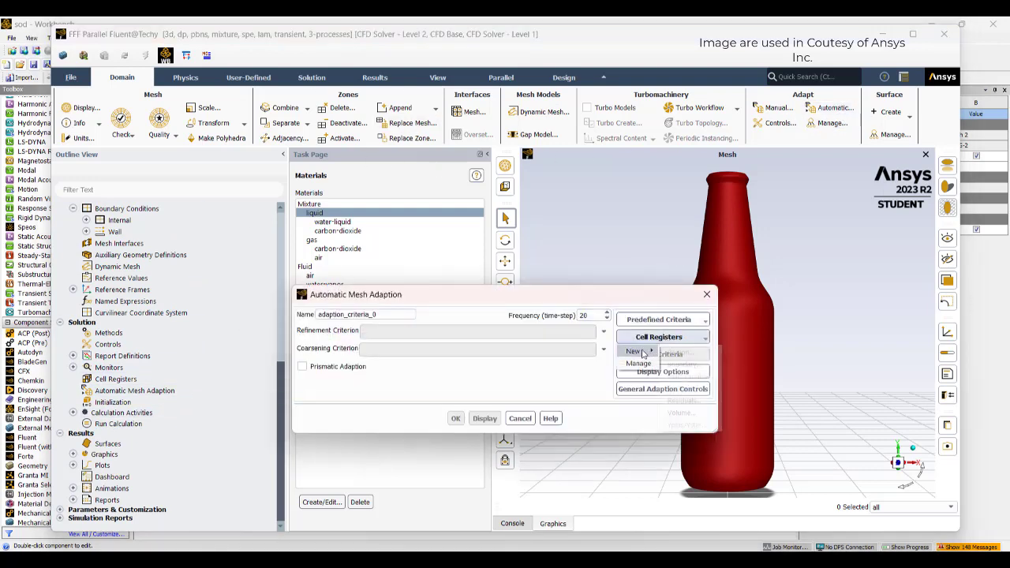
pyautogui.click(680, 352)
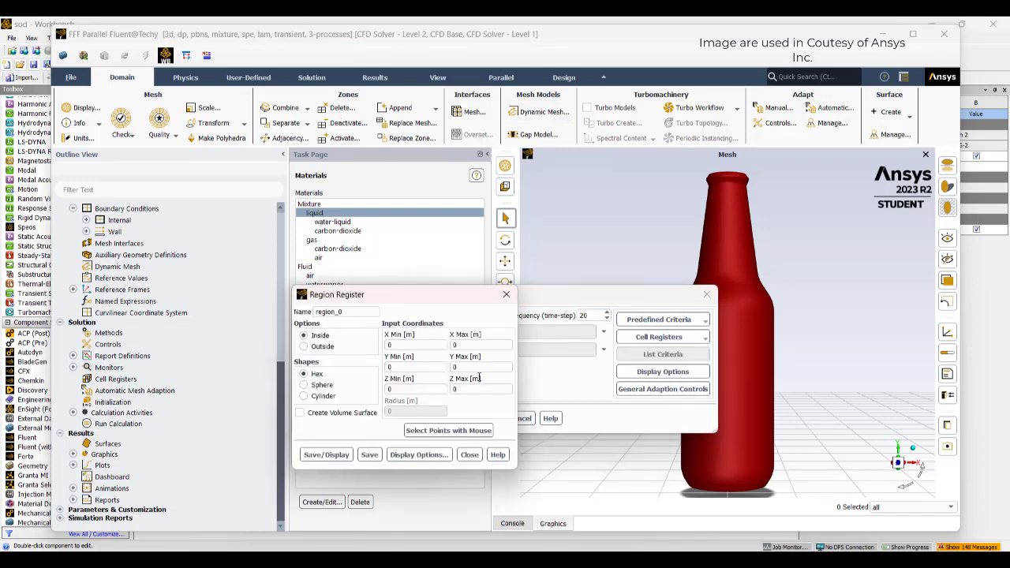
pyautogui.click(407, 345)
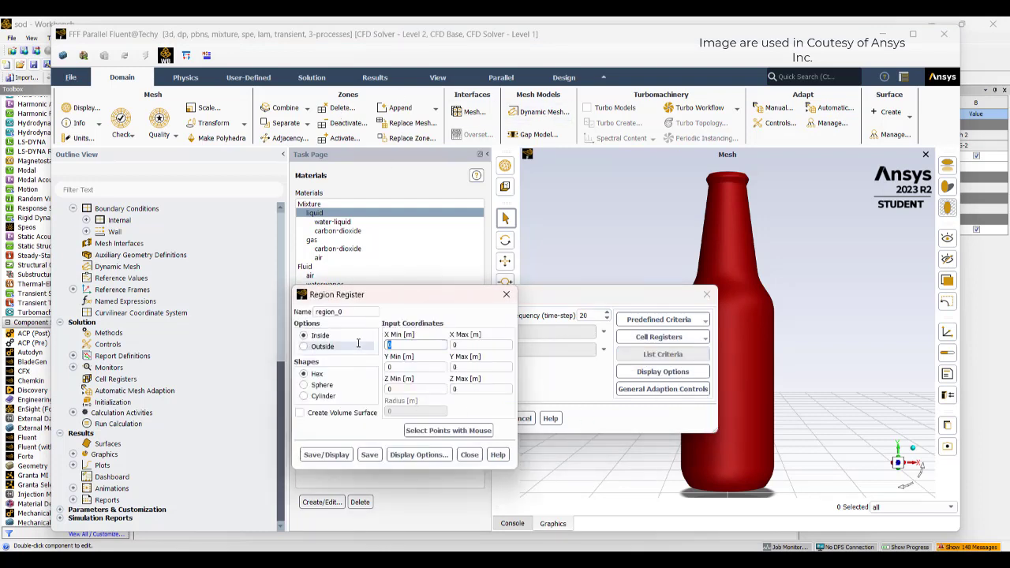
pyautogui.write('-500')
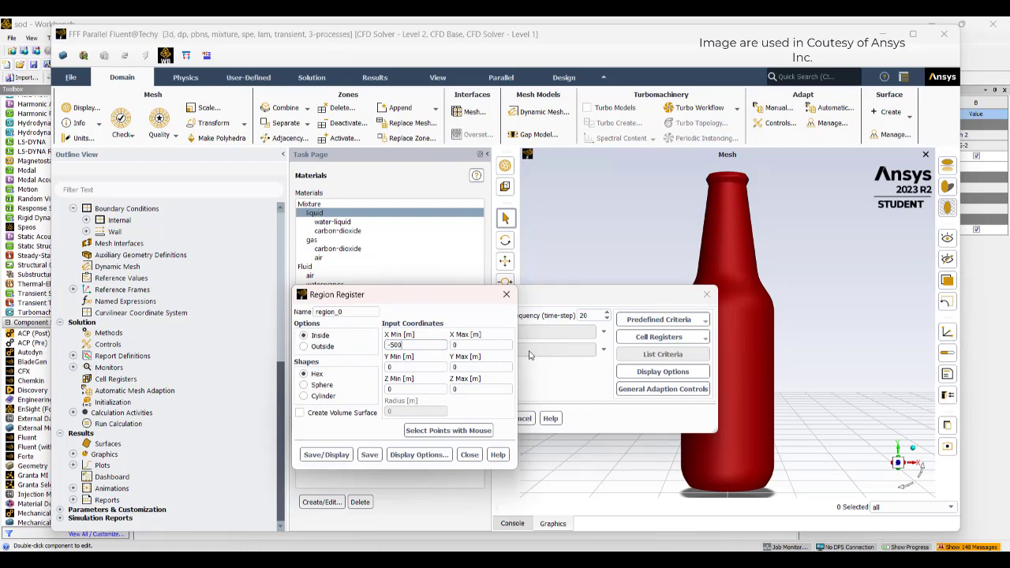
pyautogui.click(505, 345)
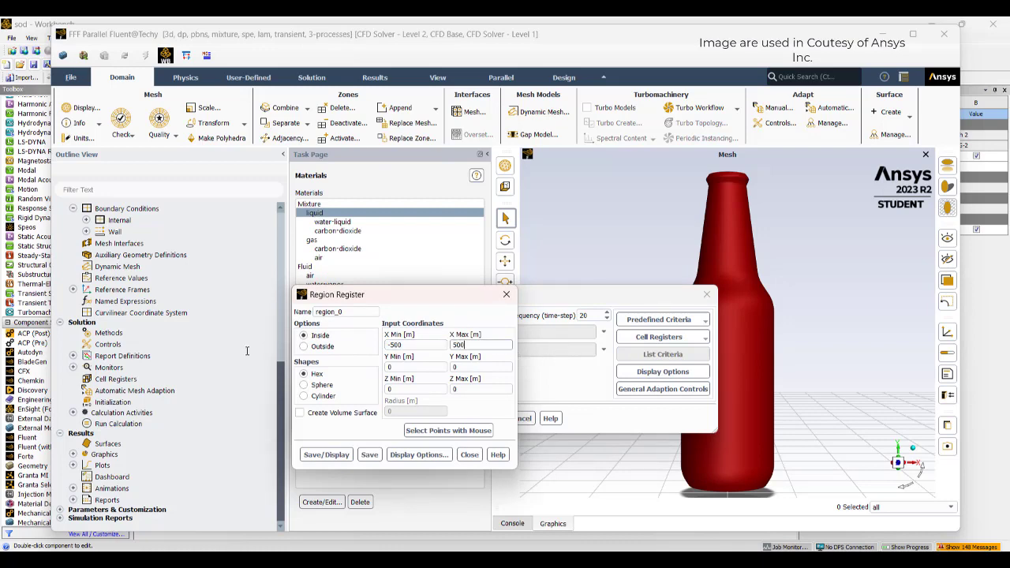
# Set the region's Y minimum to the mesh's lower Y extent of -0.2055 m and its Y maximum to -0.065 m.
pyautogui.click(199, 112)
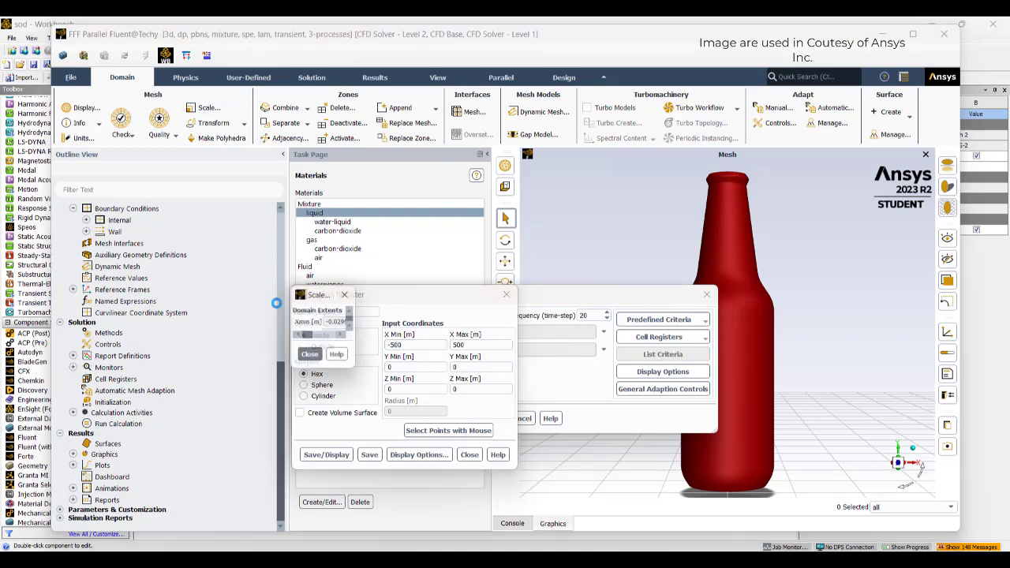
pyautogui.moveTo(363, 295); pyautogui.dragTo(147, 36)
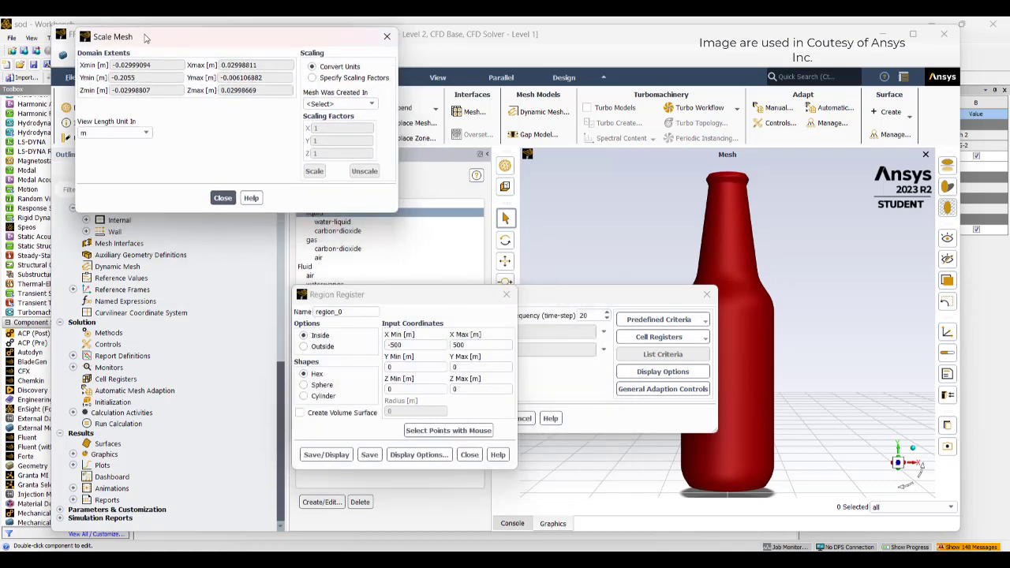
pyautogui.doubleClick(124, 78)
pyautogui.hotkey('ctrl', 'c')
pyautogui.click(401, 367)
pyautogui.hotkey('ctrl', 'v')
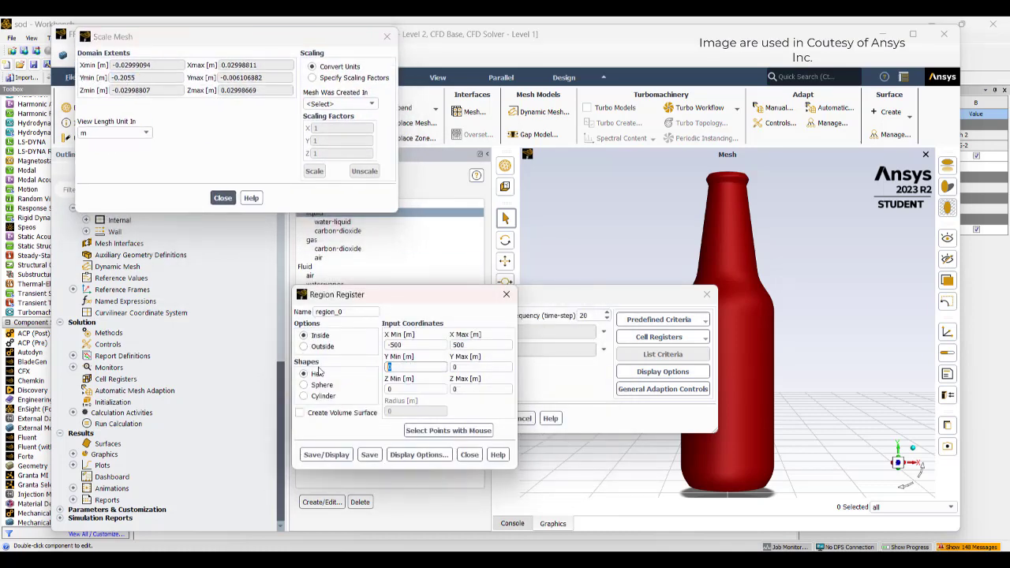
pyautogui.click(475, 368)
pyautogui.doubleClick(472, 366)
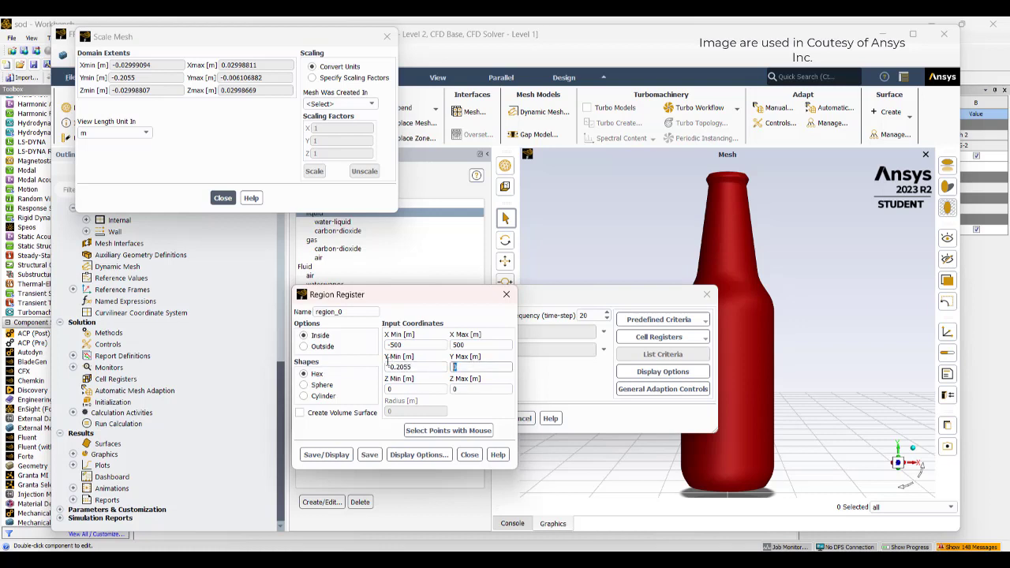
pyautogui.write('-0.065')
# Set the region's Z limits to -500 and 500 m, save it, and display all its cells despite the display limit.
pyautogui.moveTo(421, 391); pyautogui.dragTo(308, 391)
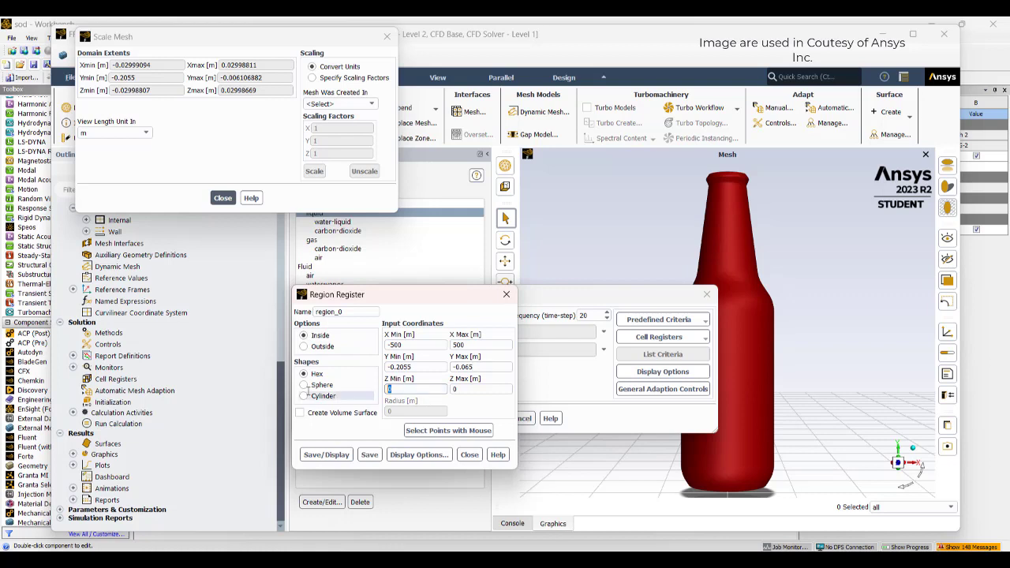
pyautogui.write('-500')
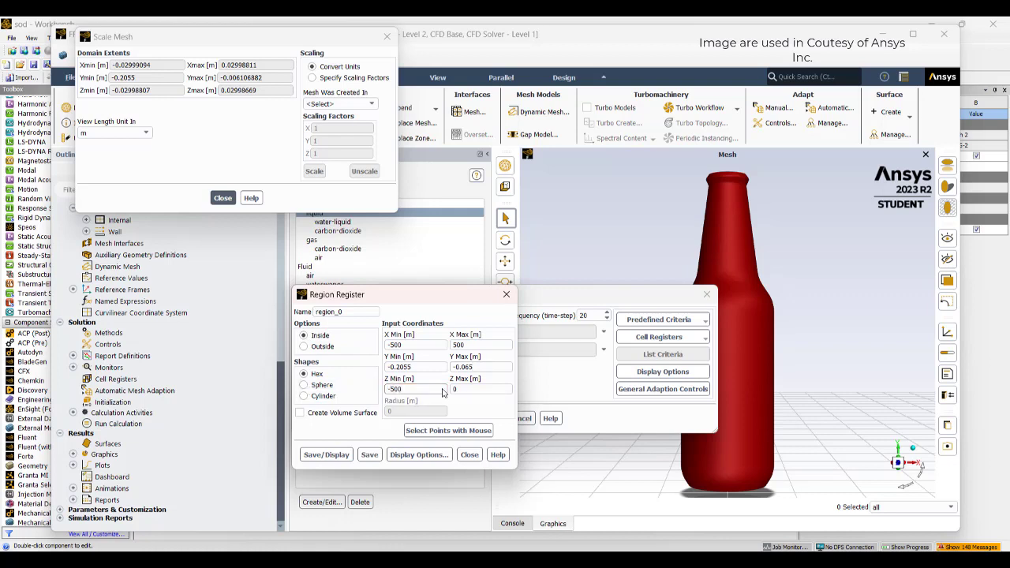
pyautogui.moveTo(509, 394); pyautogui.dragTo(379, 395)
pyautogui.write('500')
pyautogui.click(323, 454)
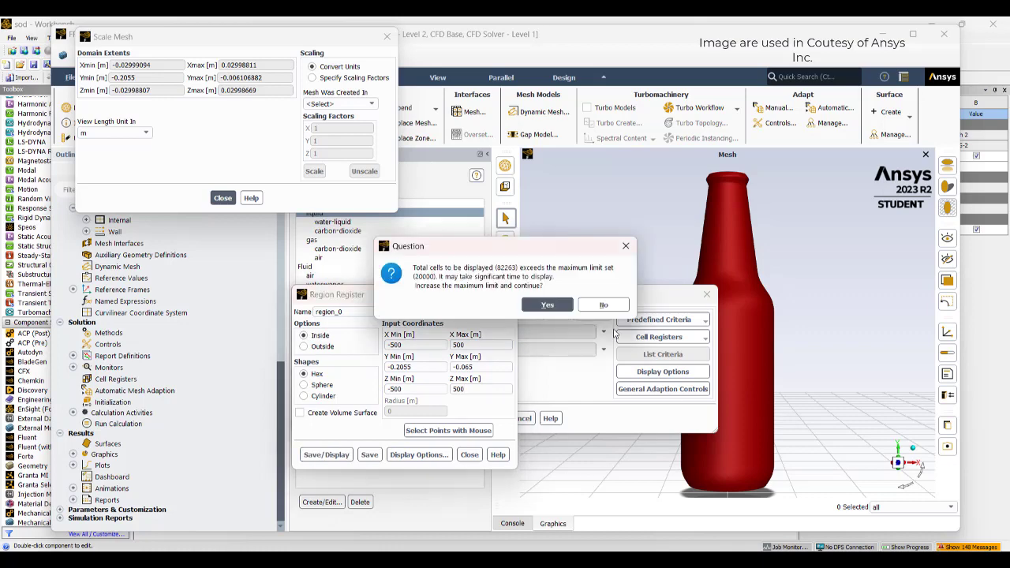
pyautogui.click(549, 305)
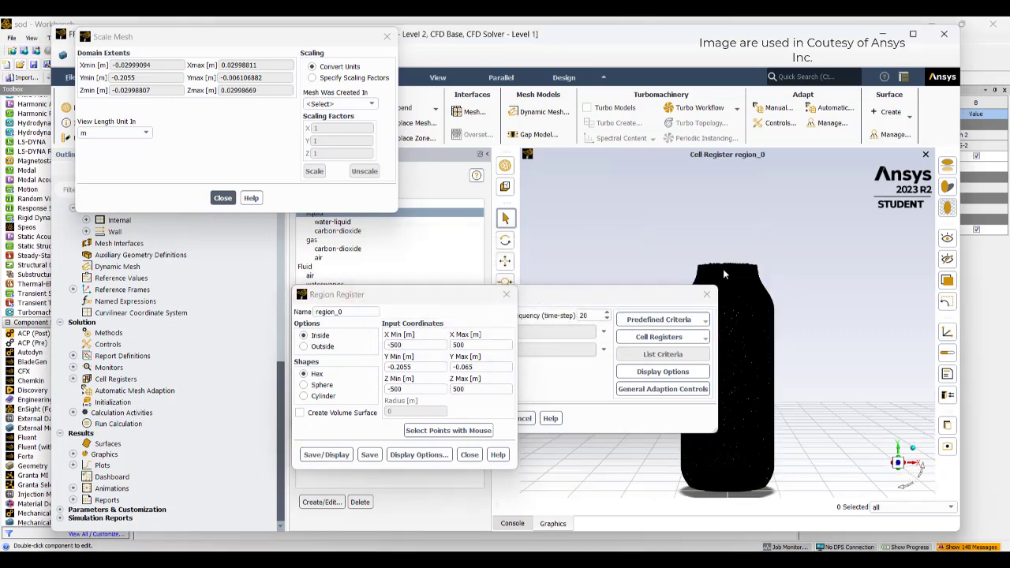
pyautogui.moveTo(766, 319); pyautogui.dragTo(752, 296, button='middle')
pyautogui.scroll(5, 743, 280)
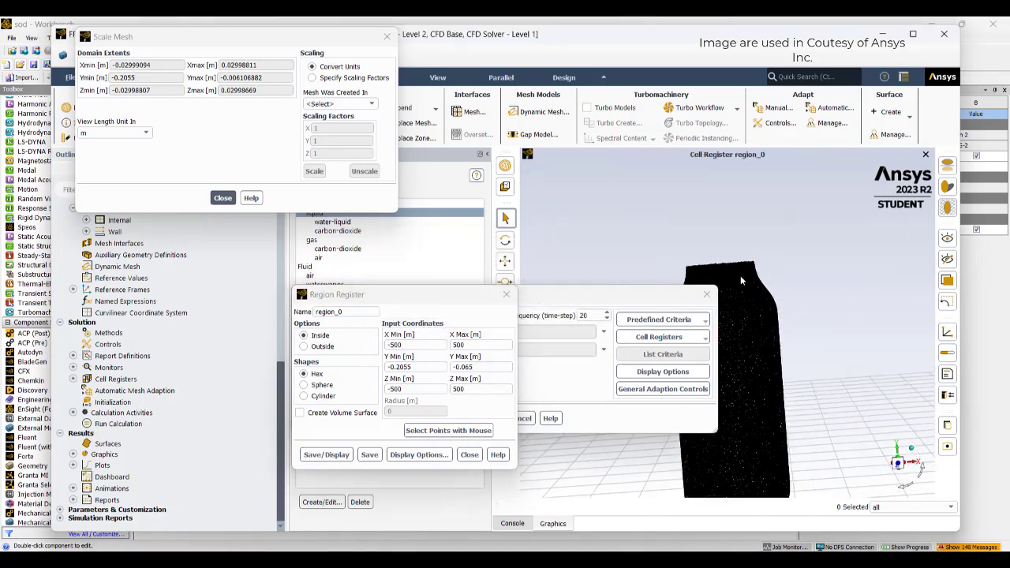
pyautogui.scroll(-5, 689, 257)
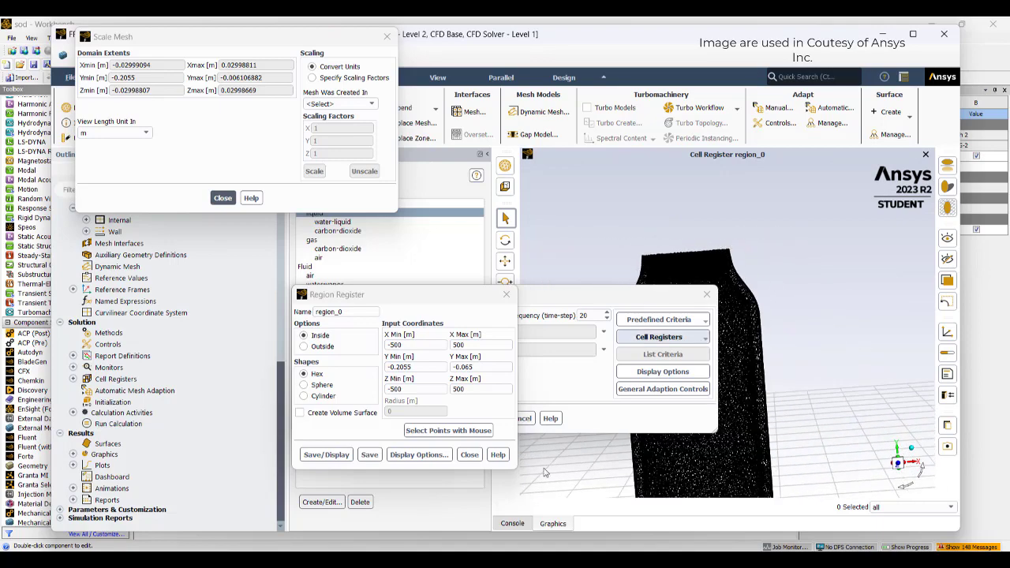
# Close the region register, mesh scaling and mesh adaption dialogs, and open the solution initialization settings.
pyautogui.click(469, 456)
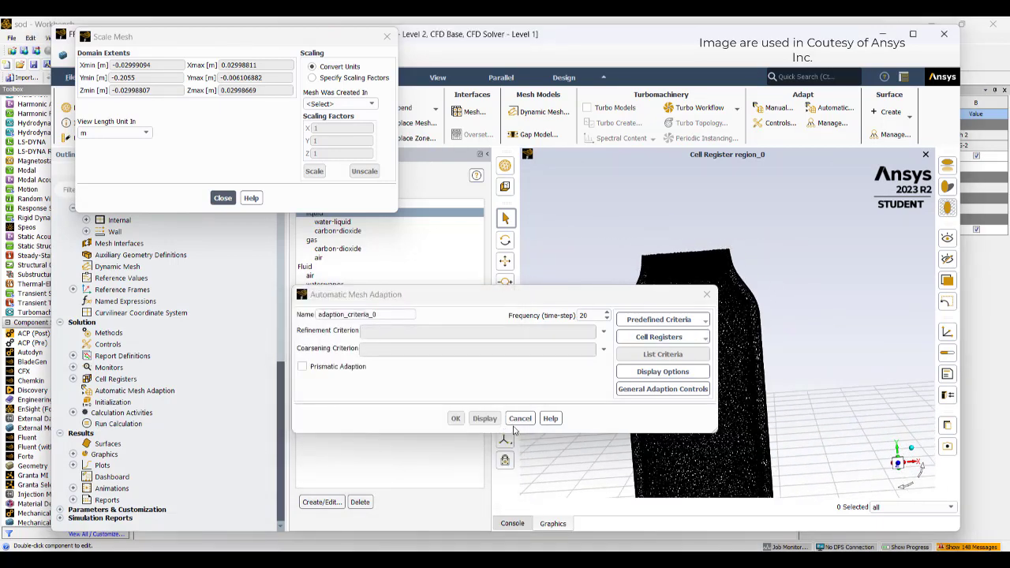
pyautogui.click(222, 197)
pyautogui.click(706, 294)
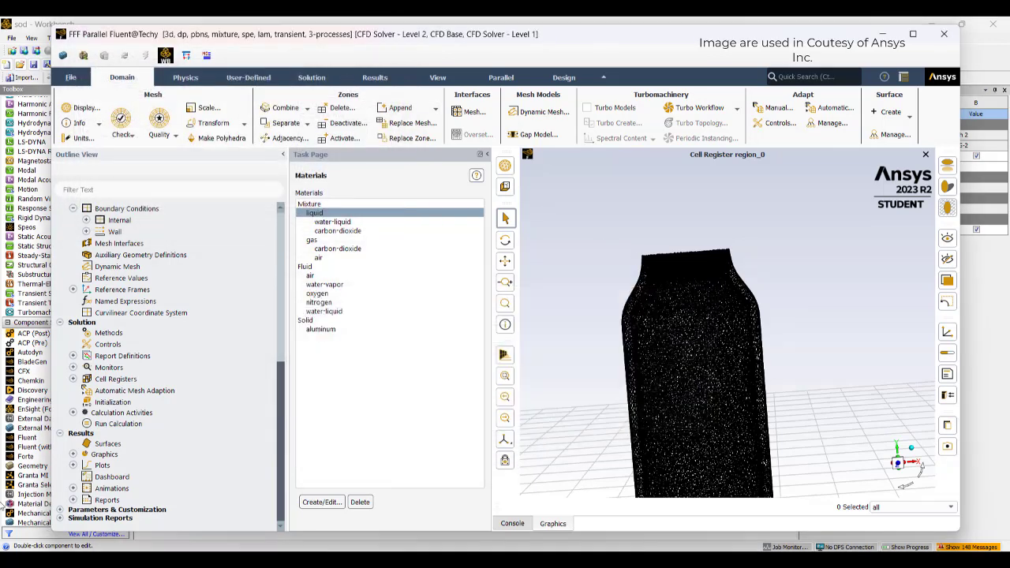
pyautogui.click(107, 404)
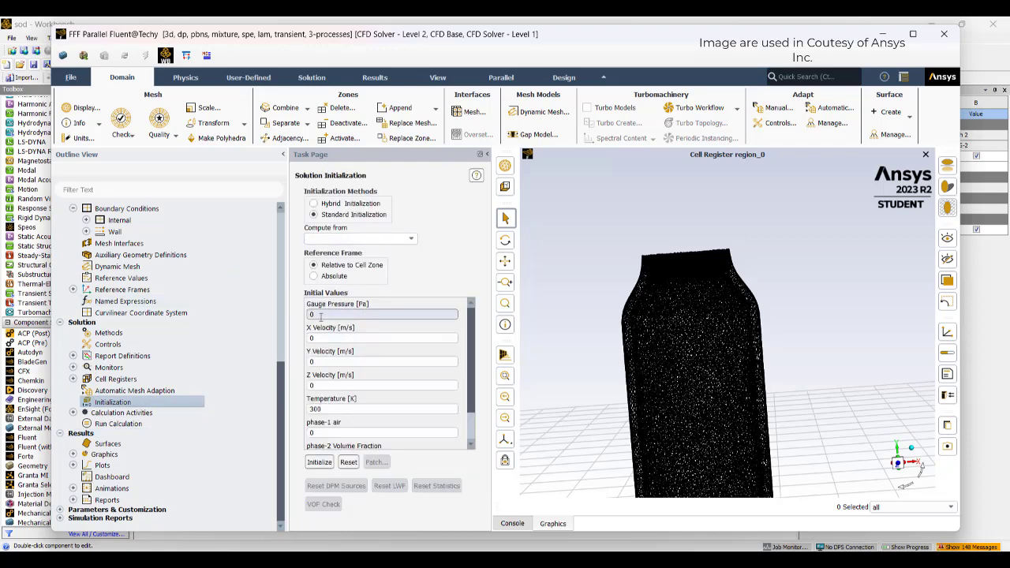
# Set the initial phase-1 air value to 0.1 and initialize the solution.
pyautogui.scroll(-2, 355, 410)
pyautogui.click(329, 443)
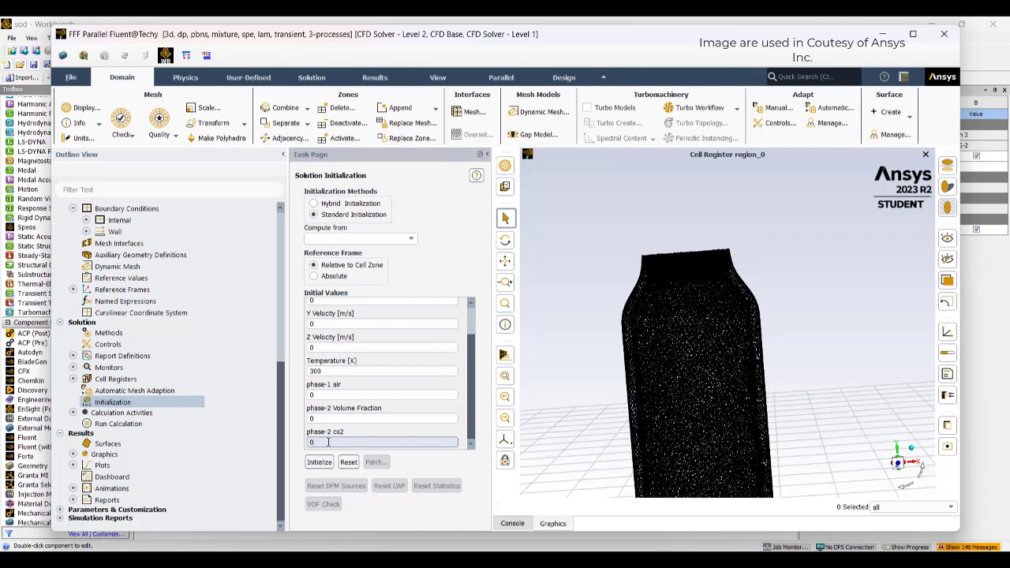
pyautogui.doubleClick(321, 396)
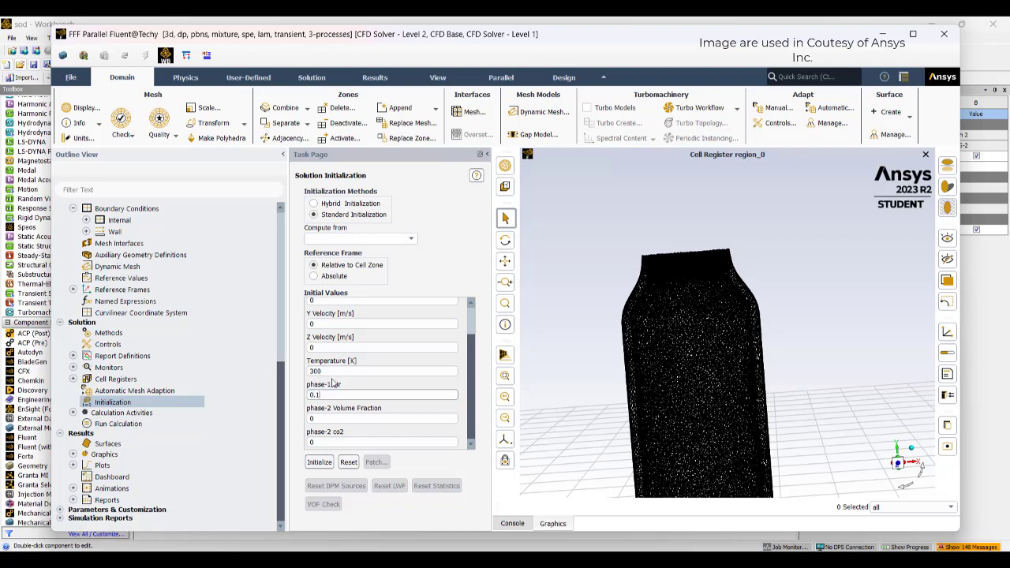
pyautogui.scroll(2, 328, 375)
pyautogui.scroll(-2, 322, 385)
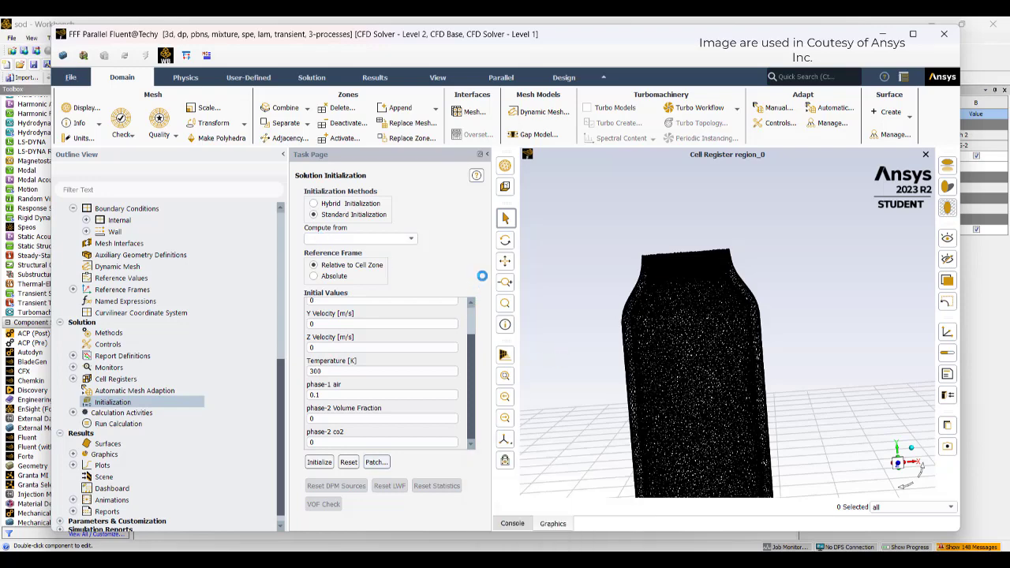
pyautogui.click(376, 461)
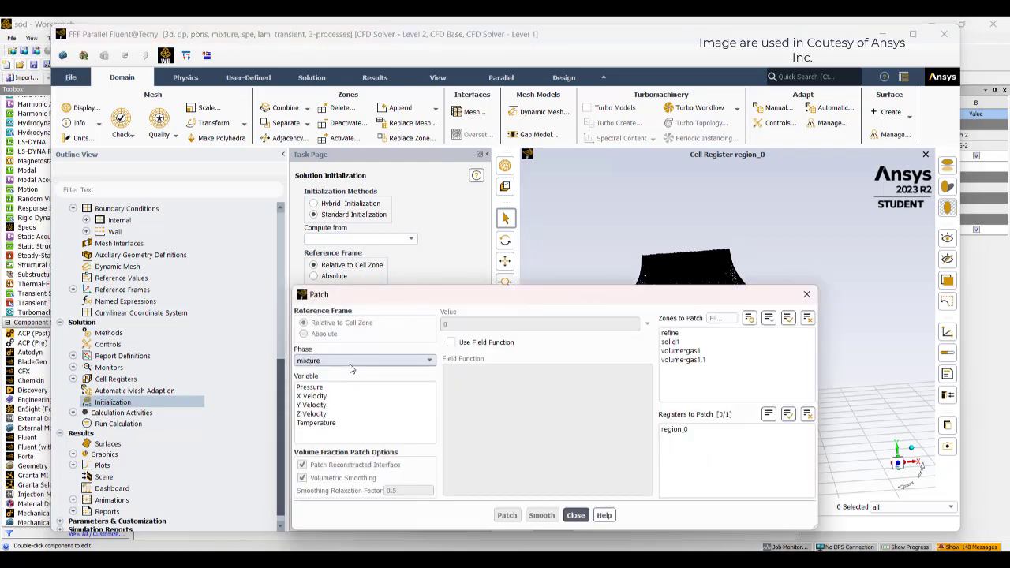
pyautogui.click(386, 386)
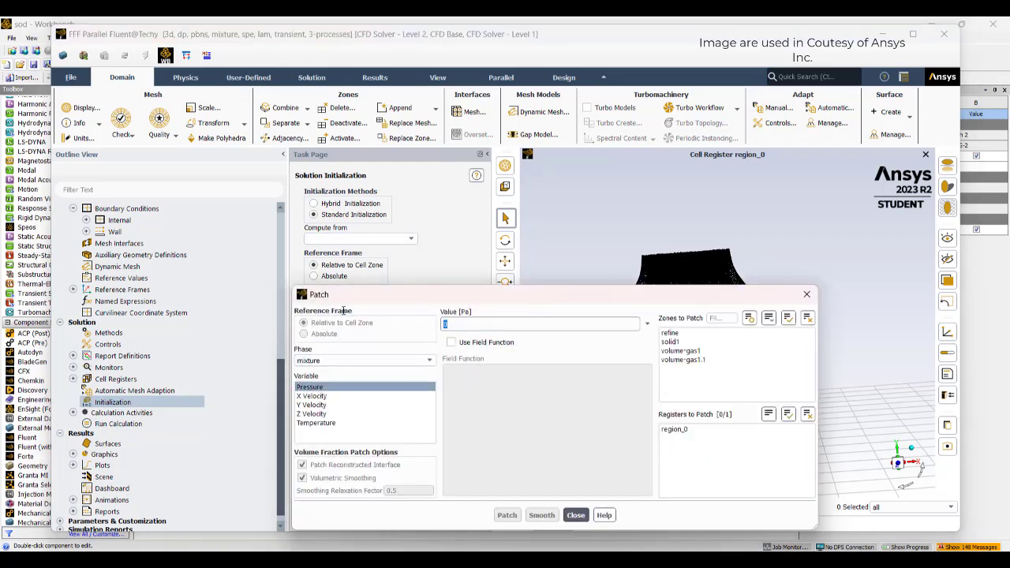
pyautogui.write('201325')
pyautogui.click(807, 294)
# Set the initial gauge pressure to 201325 Pa and reinitialize the solution, discarding the current data.
pyautogui.scroll(2, 340, 347)
pyautogui.click(340, 316)
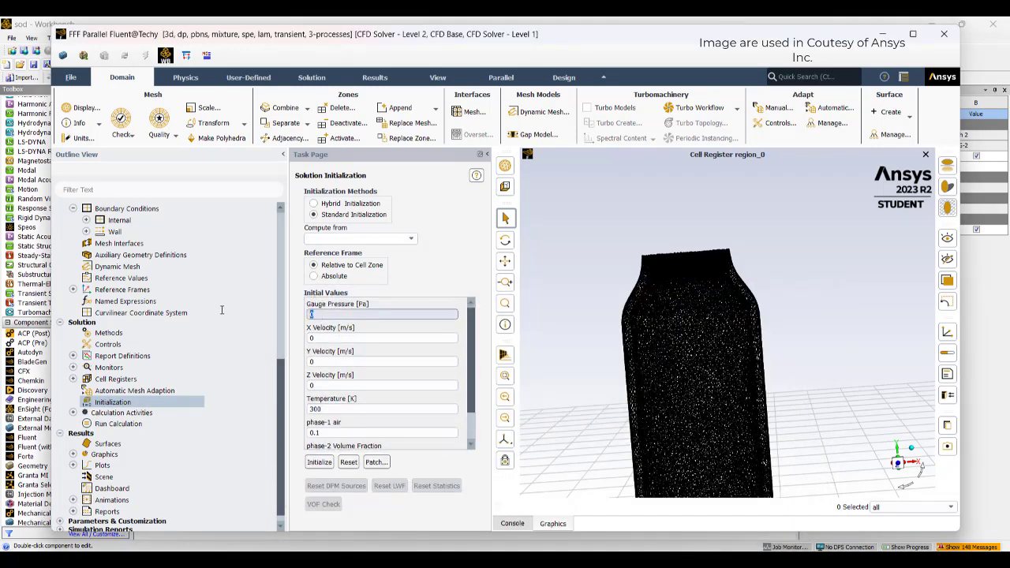
pyautogui.write('201')
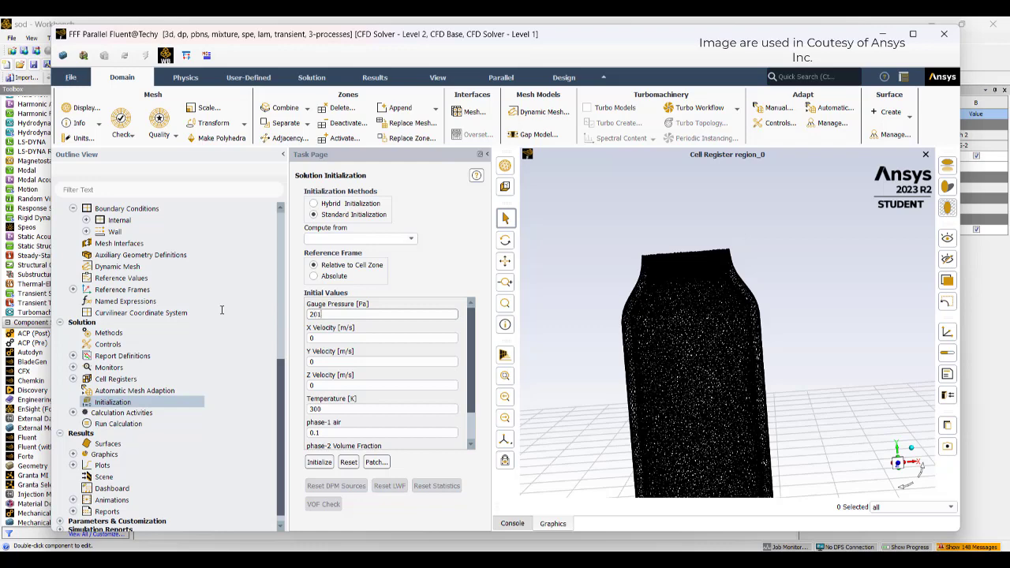
pyautogui.write('325')
pyautogui.click(319, 462)
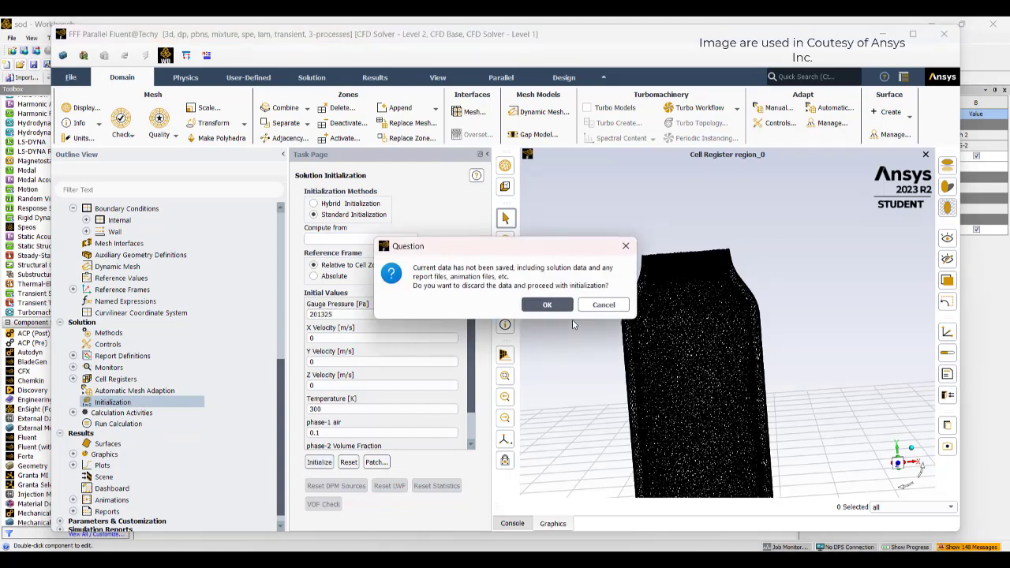
pyautogui.press('Return')
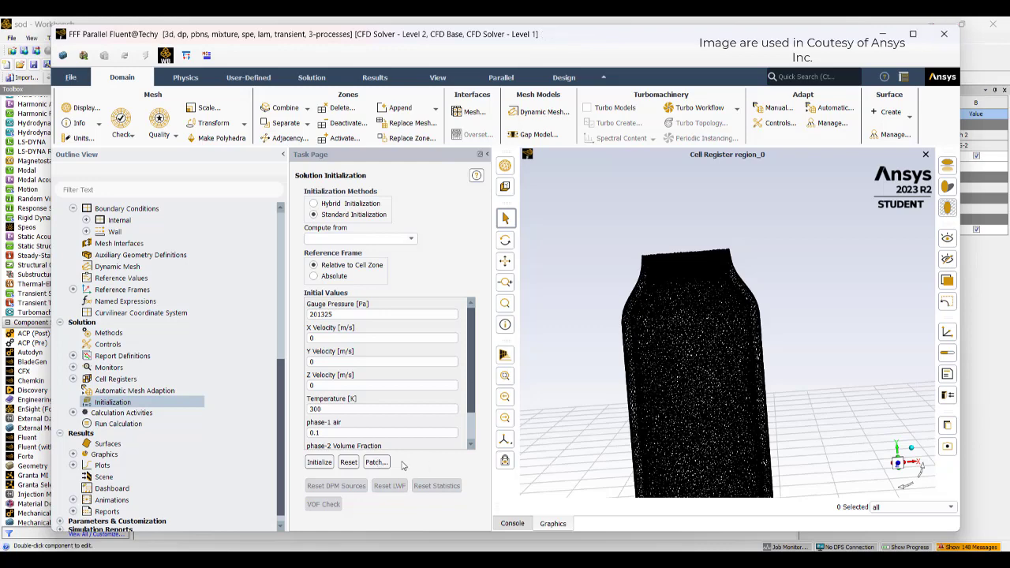
# Patch the mixture pressure to 0 Pa in the region_0 register.
pyautogui.click(377, 462)
pyautogui.click(394, 385)
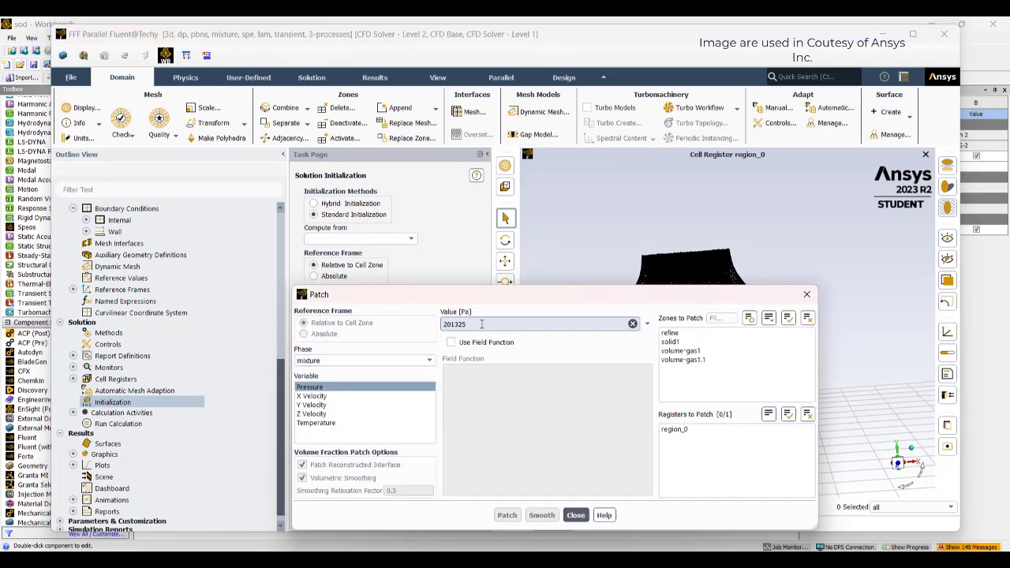
pyautogui.moveTo(482, 324); pyautogui.dragTo(434, 325)
pyautogui.write('0')
pyautogui.click(674, 429)
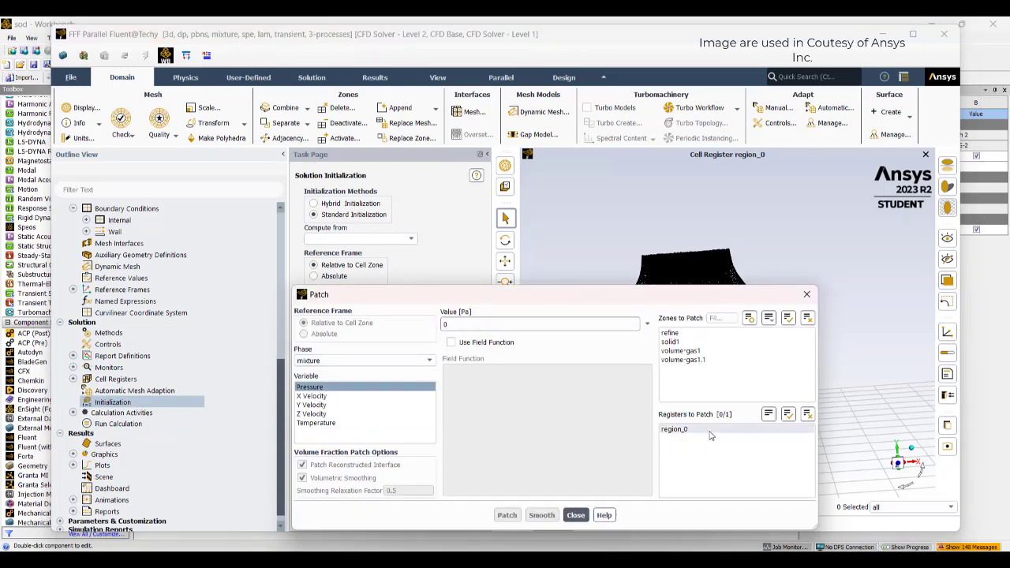
pyautogui.click(507, 515)
# Patch the phase-2 volume fraction to 1 in the region_0 register and close the patch settings.
pyautogui.click(347, 361)
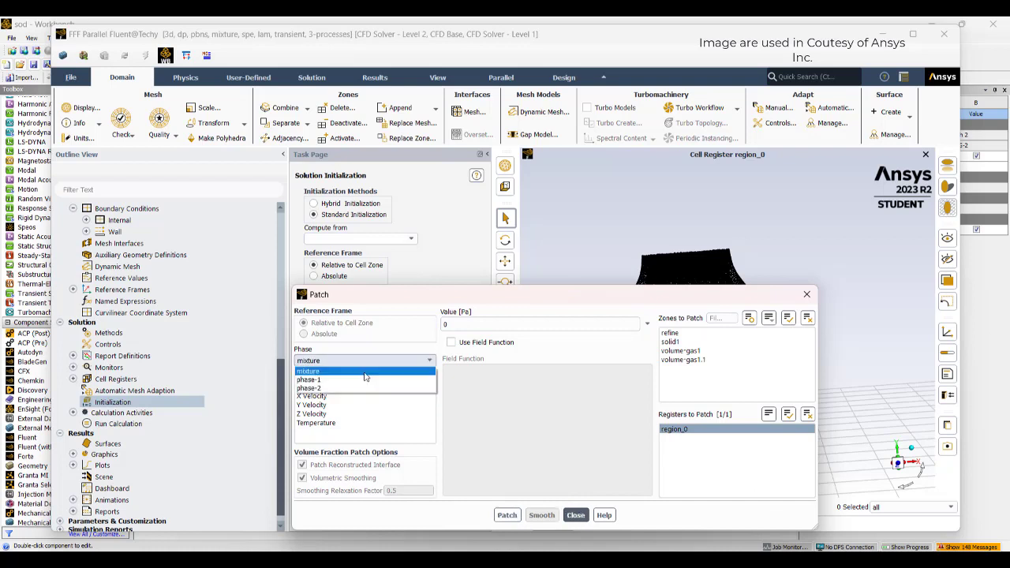
pyautogui.click(339, 388)
pyautogui.click(334, 395)
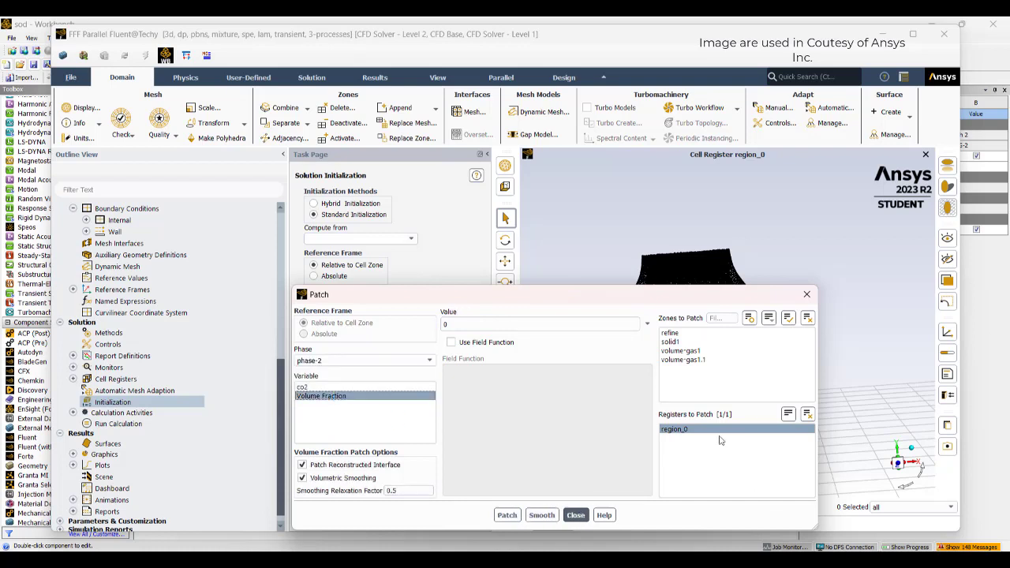
pyautogui.doubleClick(447, 325)
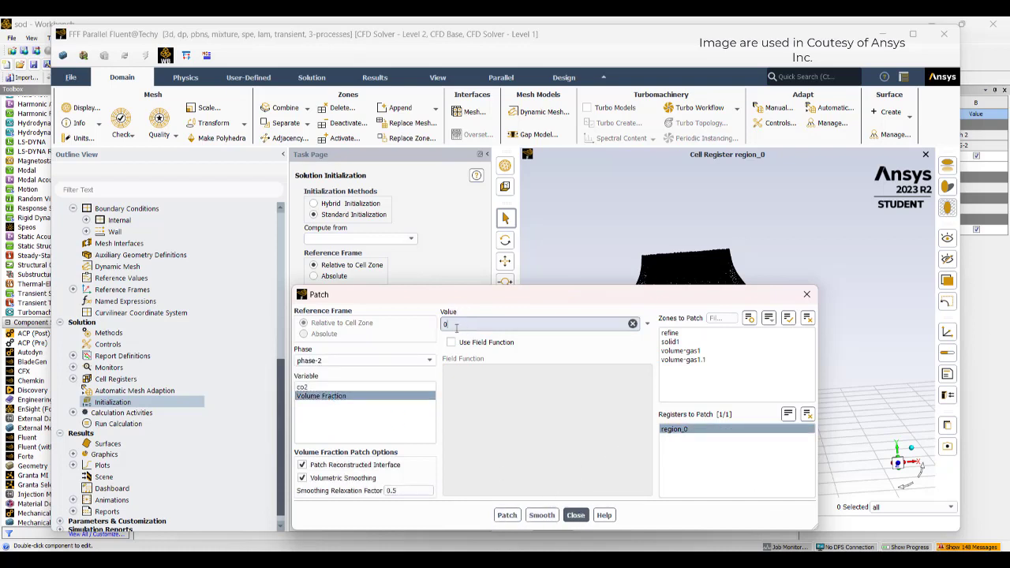
pyautogui.write('1')
pyautogui.click(507, 515)
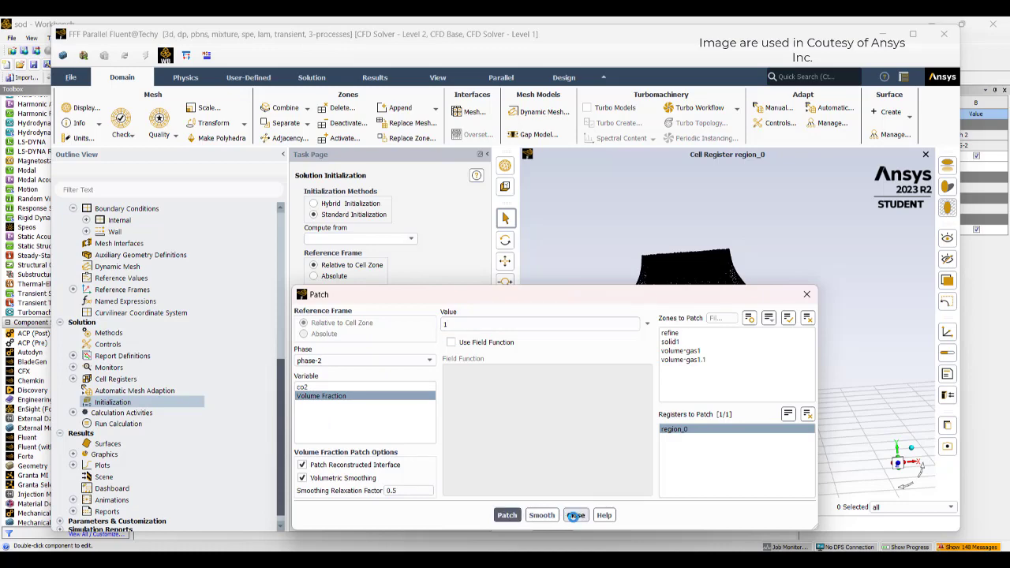
pyautogui.click(575, 515)
# Start a new contour plot and create an XY plane surface at Z = -6.901e-07 m for it.
pyautogui.scroll(-1, 119, 395)
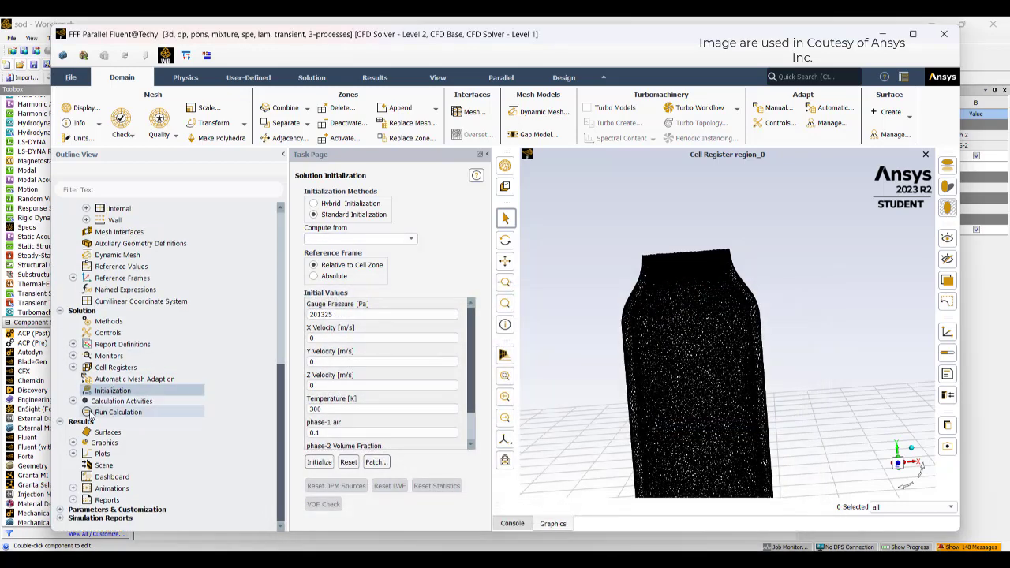
pyautogui.click(74, 444)
pyautogui.rightClick(118, 465)
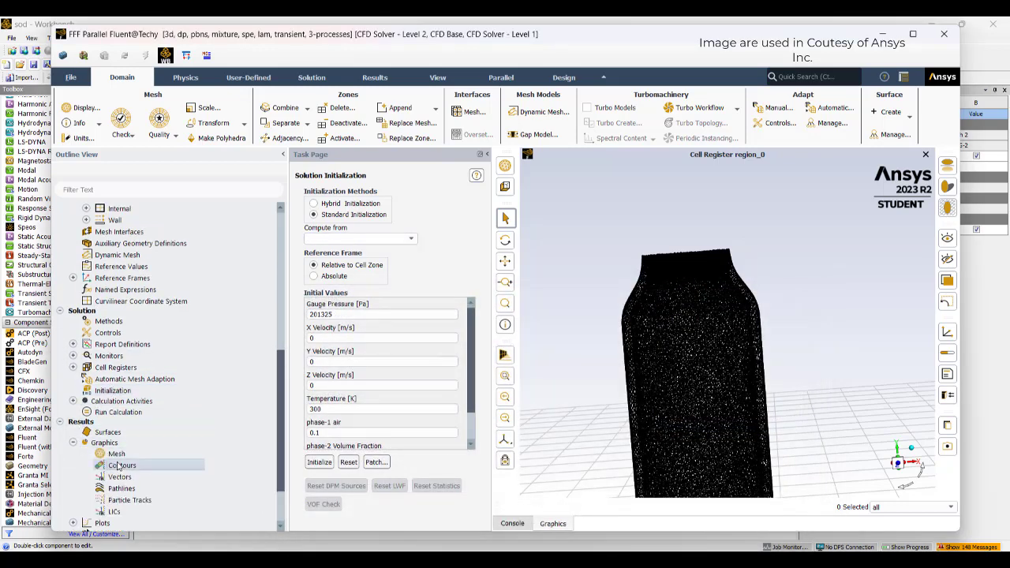
pyautogui.click(160, 483)
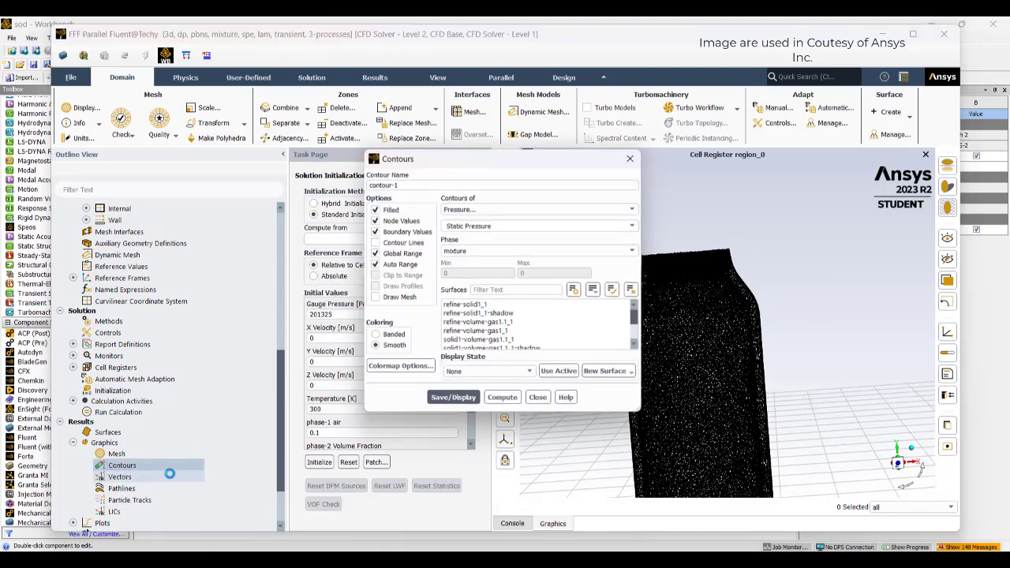
pyautogui.click(609, 374)
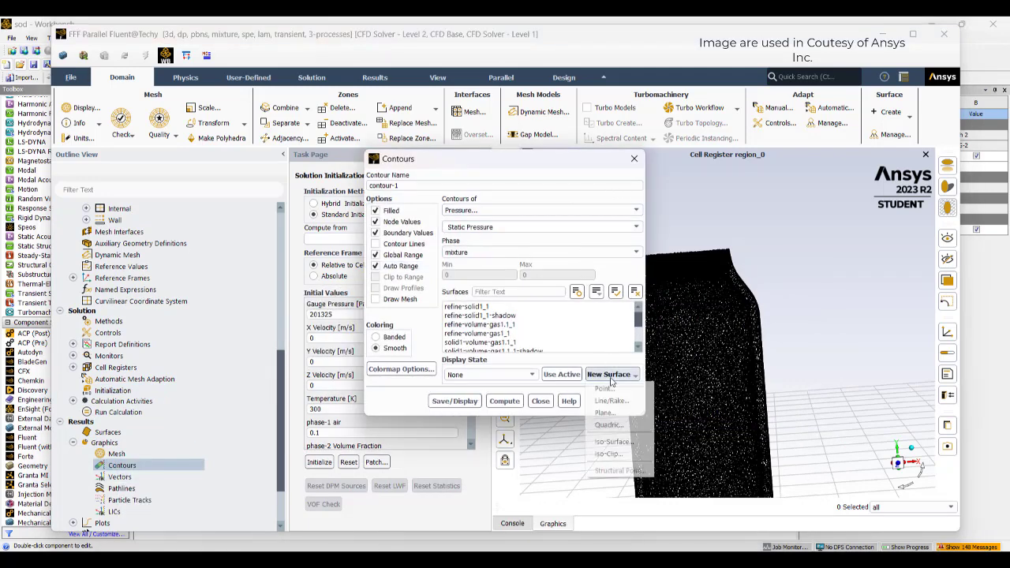
pyautogui.click(602, 416)
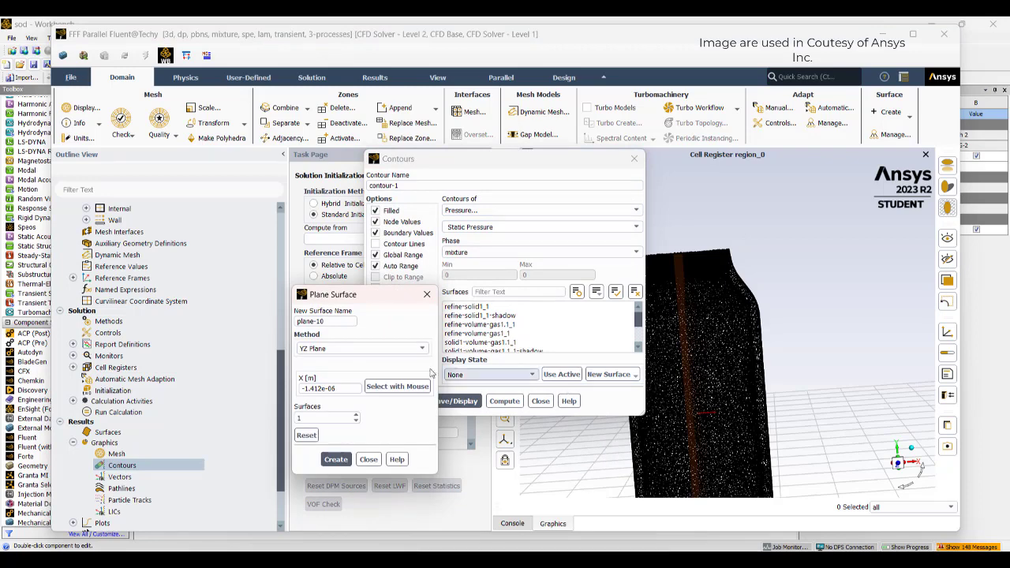
pyautogui.click(394, 348)
pyautogui.click(330, 377)
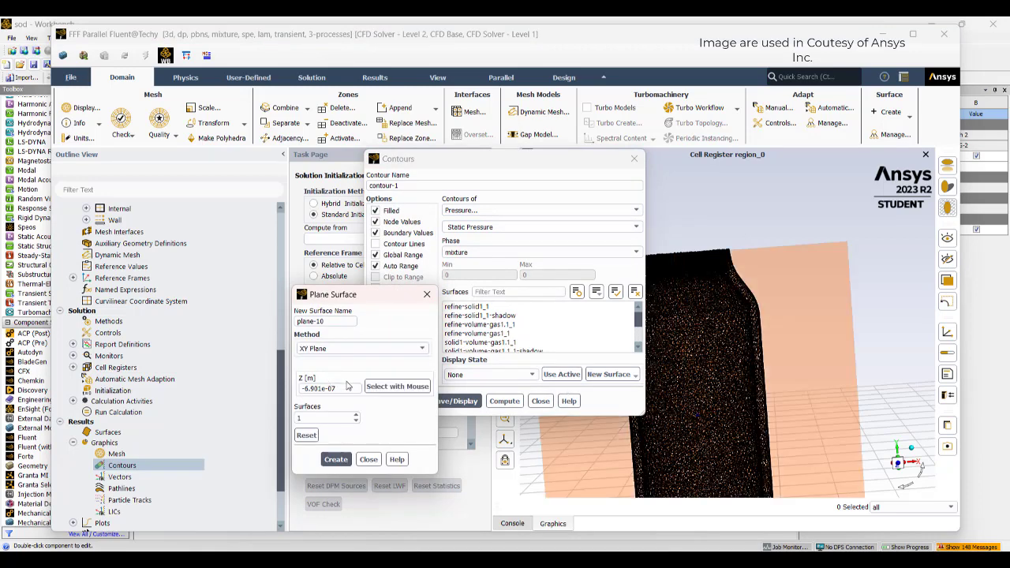
pyautogui.click(335, 459)
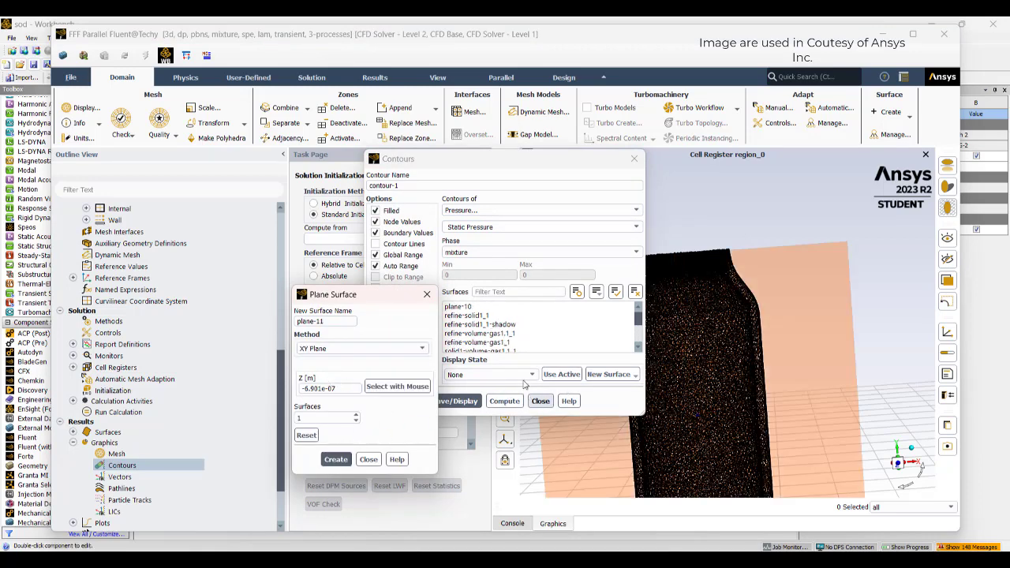
# Display phase-1 volume fraction contours on the new XY plane, close the plane surface settings, and view the whole bottle.
pyautogui.click(442, 297)
pyautogui.click(465, 210)
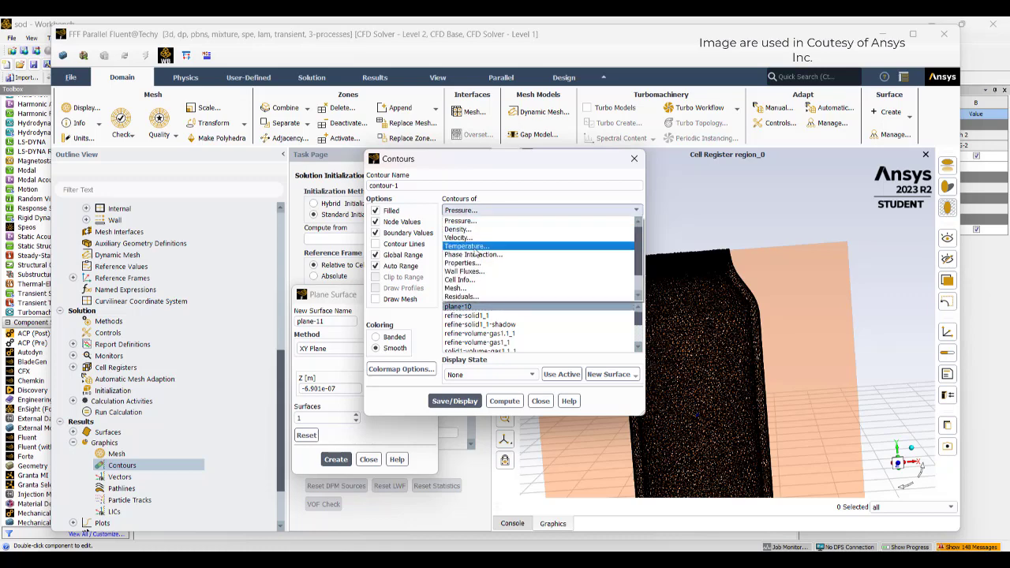
pyautogui.scroll(-1, 468, 284)
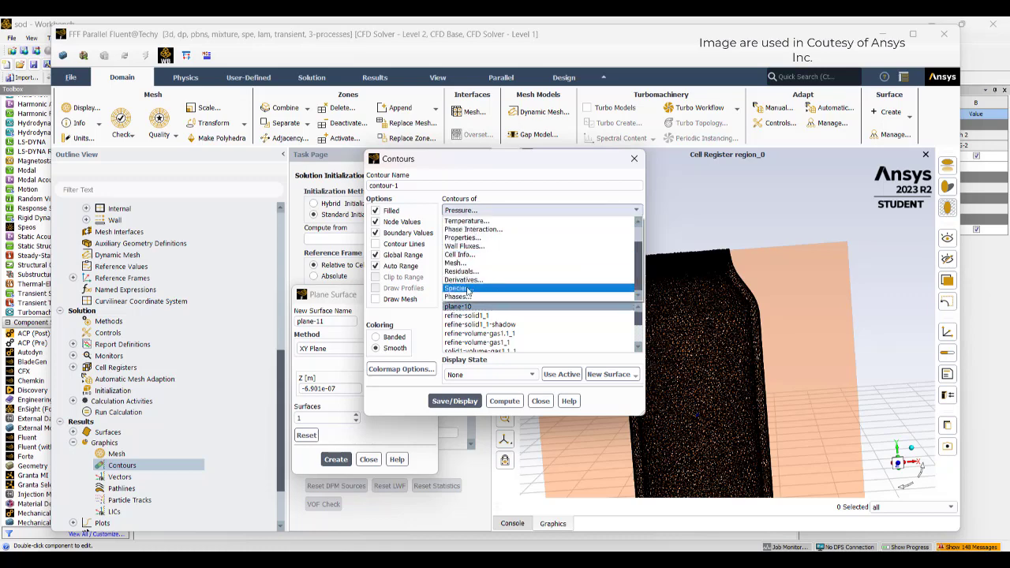
pyautogui.click(466, 297)
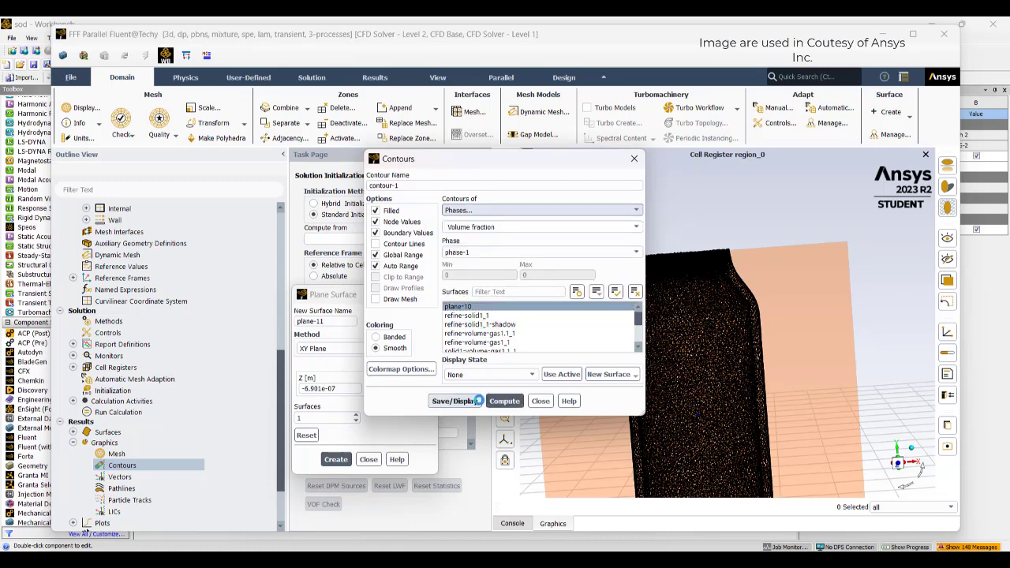
pyautogui.click(469, 401)
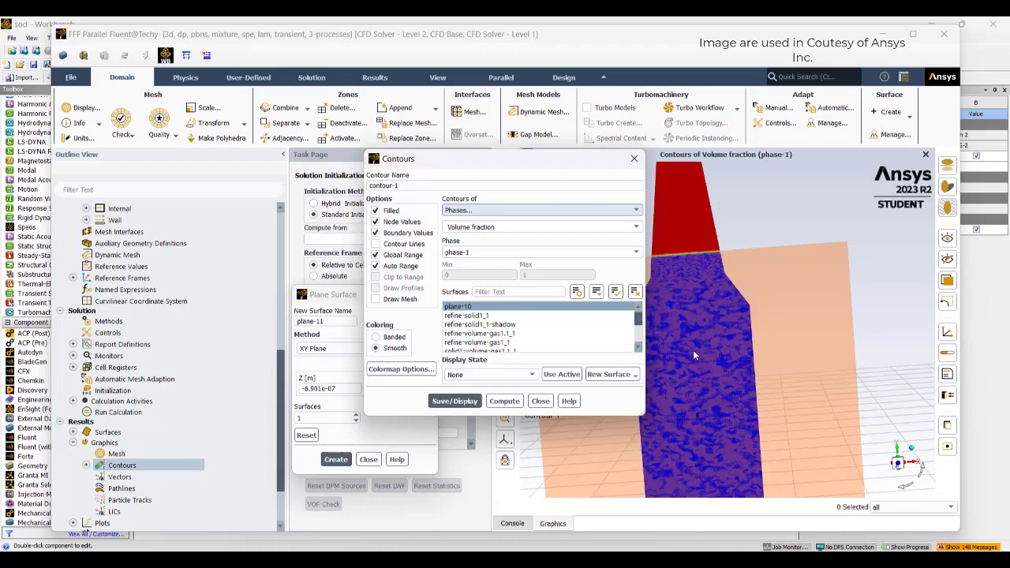
pyautogui.moveTo(780, 369); pyautogui.dragTo(697, 327)
pyautogui.click(327, 291)
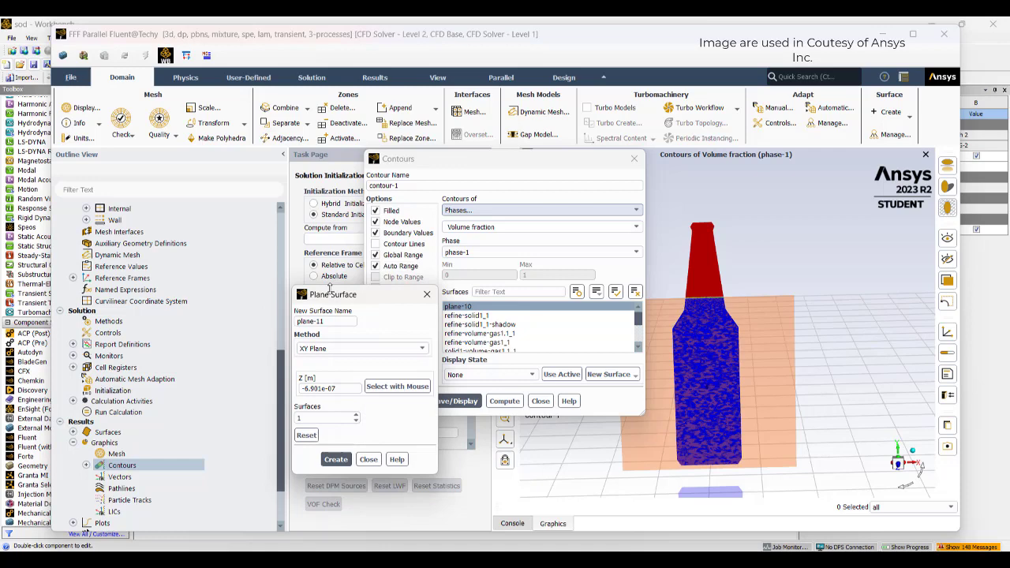
pyautogui.click(427, 295)
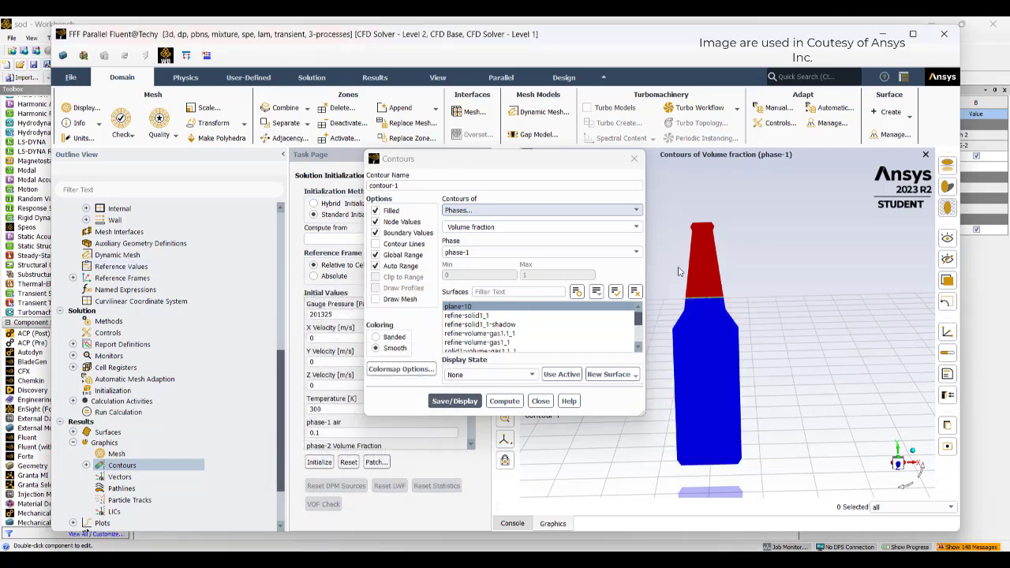
pyautogui.moveTo(686, 274); pyautogui.dragTo(699, 254)
# Change the contour plot to the species mass fraction of co2 in phase-2, compute its range, and display it.
pyautogui.click(626, 208)
pyautogui.click(627, 210)
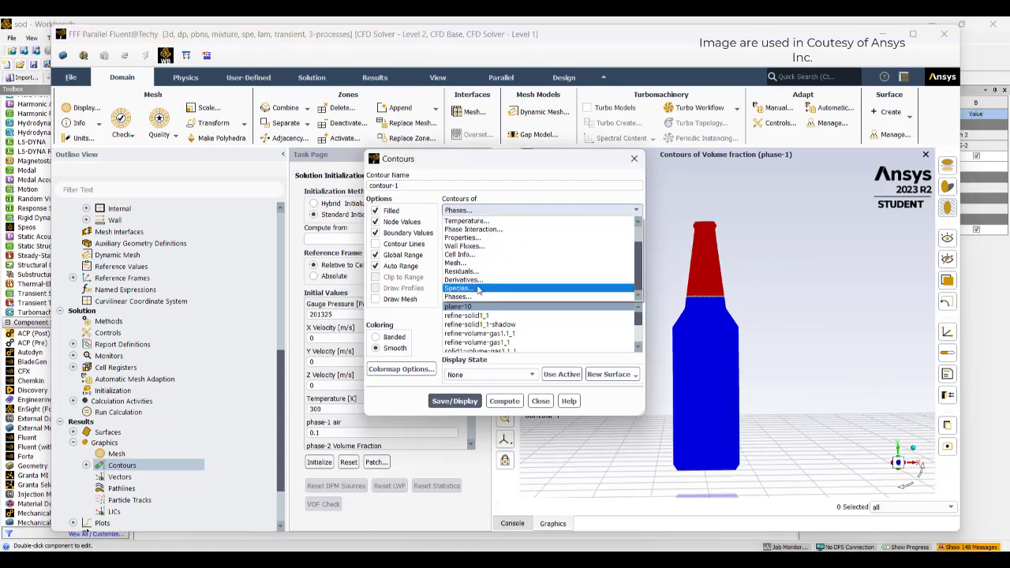
pyautogui.click(523, 286)
pyautogui.click(588, 227)
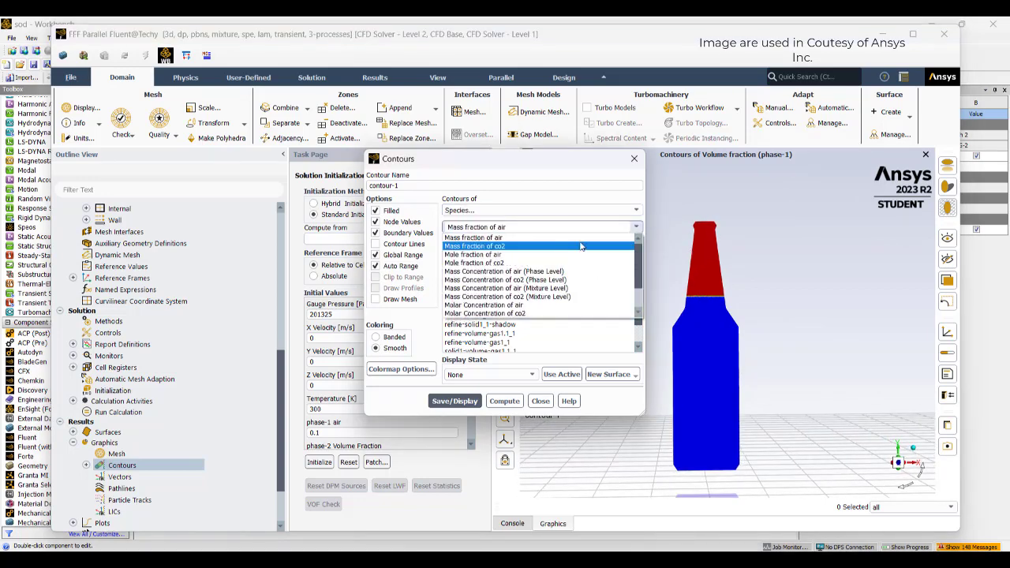
pyautogui.click(523, 234)
pyautogui.click(524, 252)
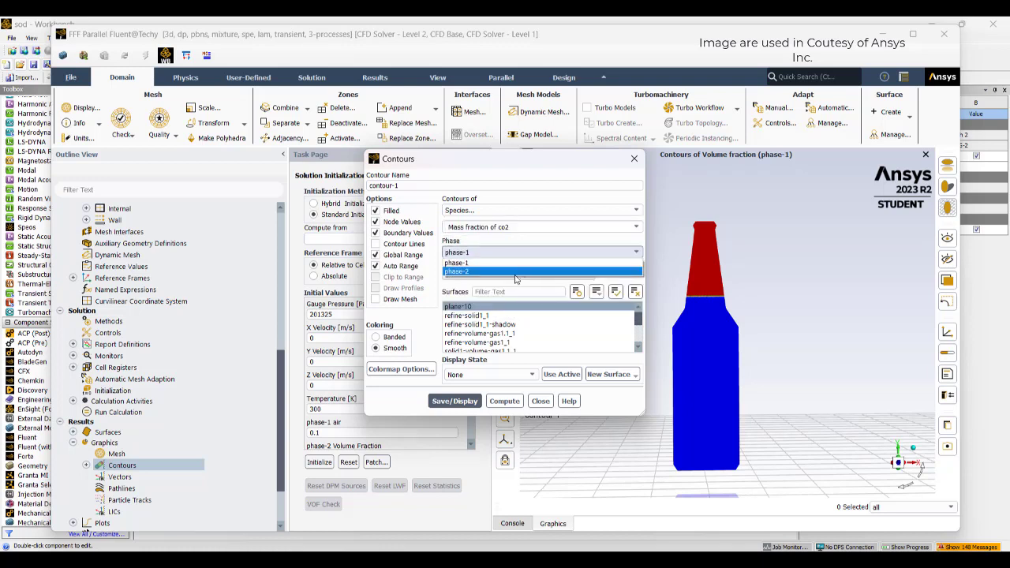
pyautogui.click(516, 278)
pyautogui.click(507, 400)
pyautogui.click(457, 401)
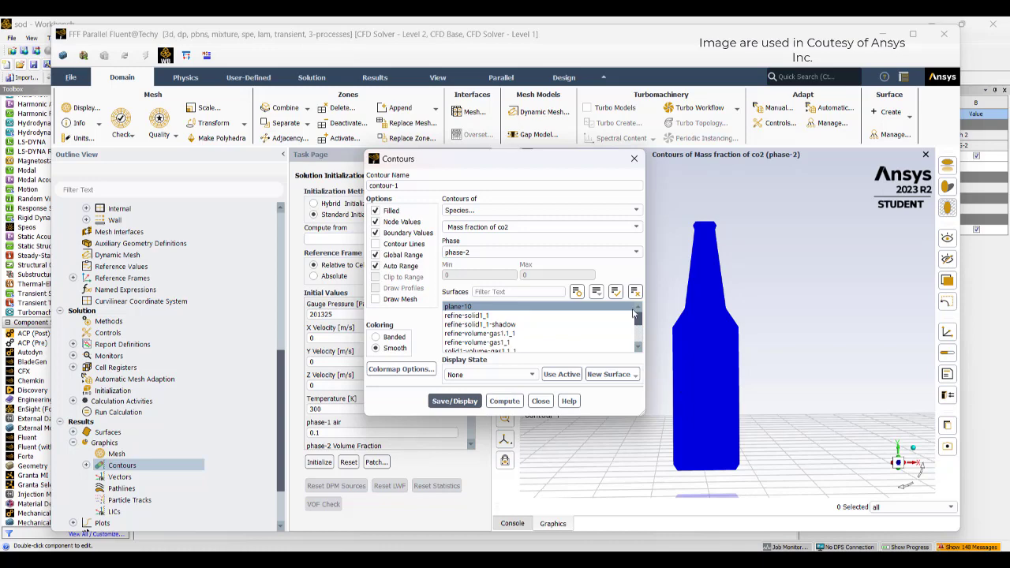
# Uncover the co2 contour plot, close the contour settings, and open the solution controls.
pyautogui.moveTo(585, 160); pyautogui.dragTo(385, 128)
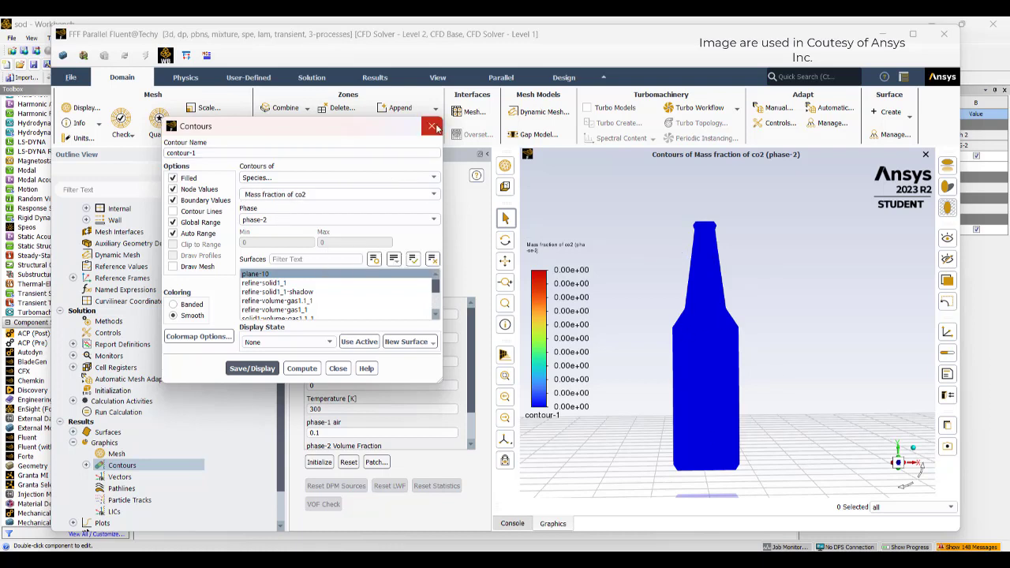
pyautogui.click(432, 127)
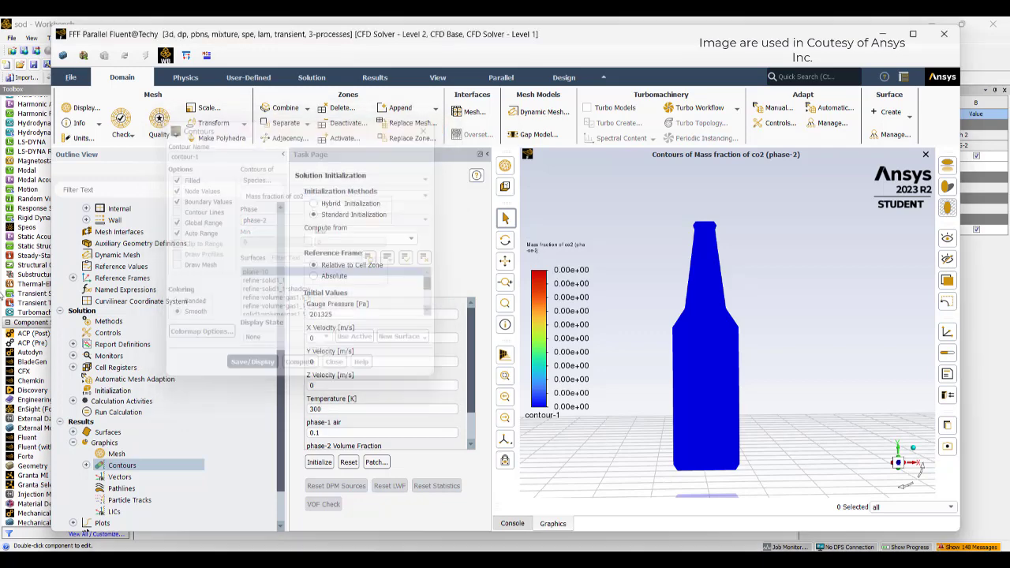
pyautogui.click(102, 333)
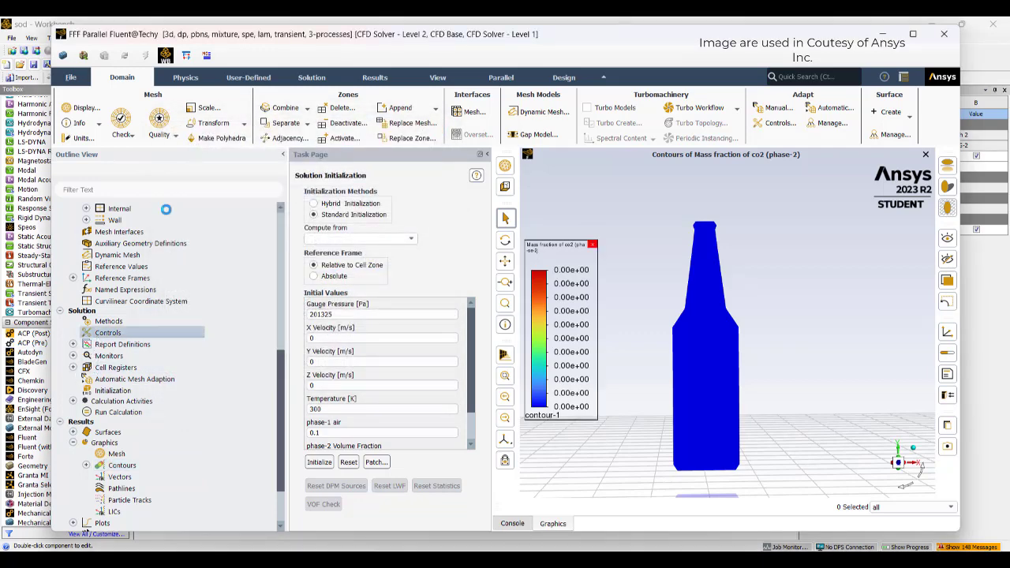
# Exclude Flow, Volume Fraction, Slip Velocity and Energy from the solved equations, keeping only phase-1 air and phase-2 co2 active.
pyautogui.click(308, 431)
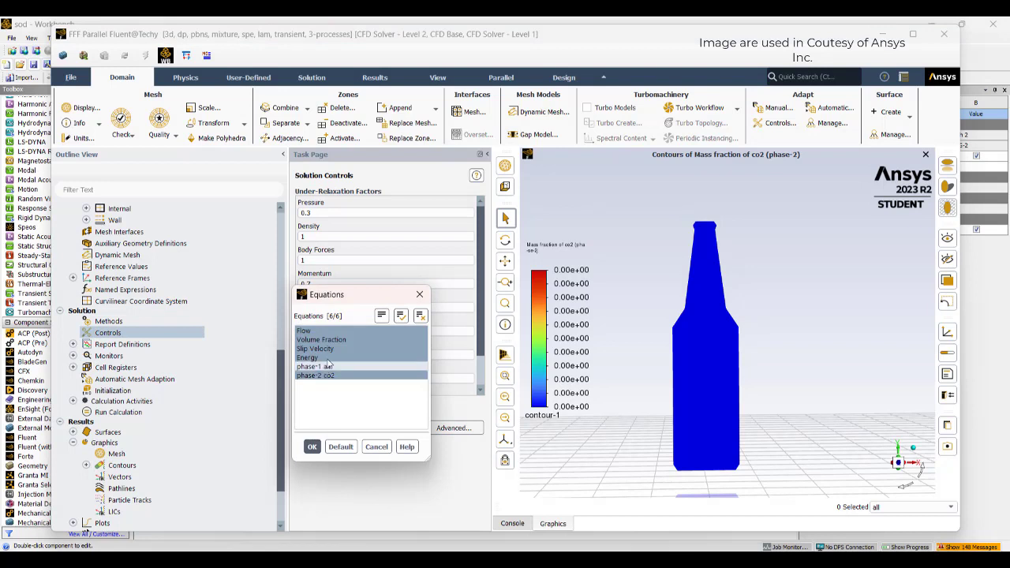
pyautogui.click(332, 349)
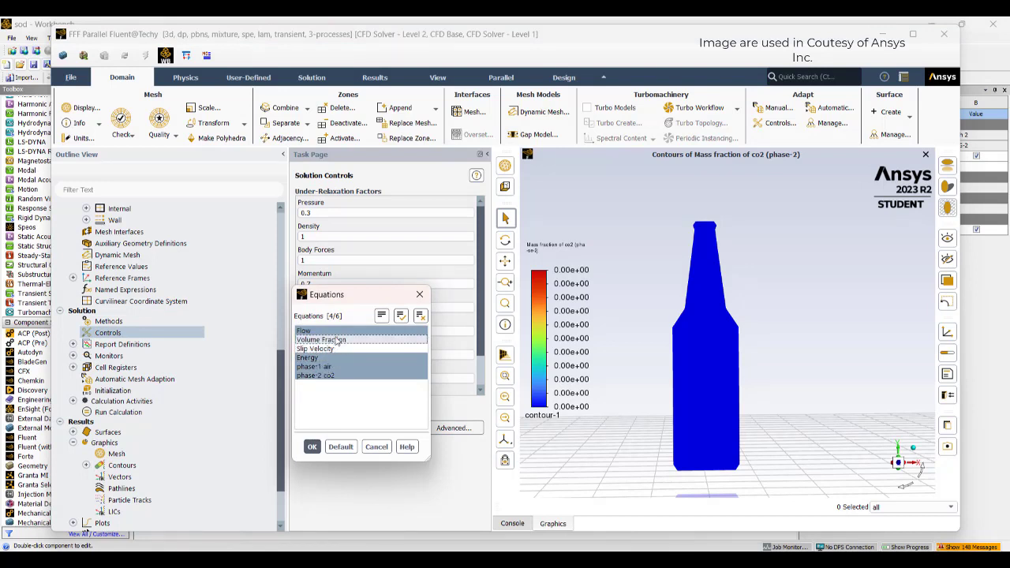
pyautogui.click(333, 340)
pyautogui.click(329, 332)
pyautogui.click(324, 359)
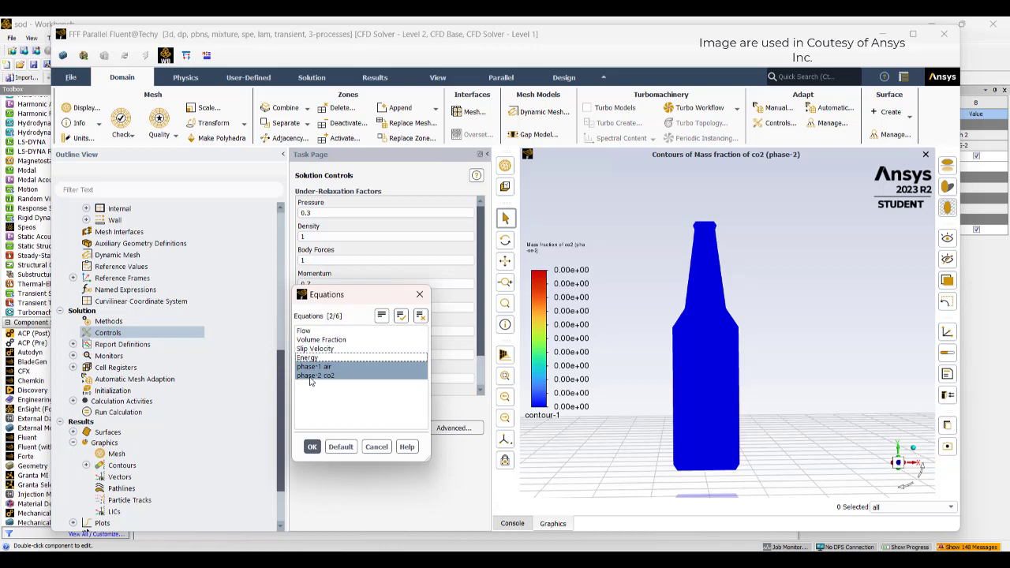
pyautogui.click(312, 447)
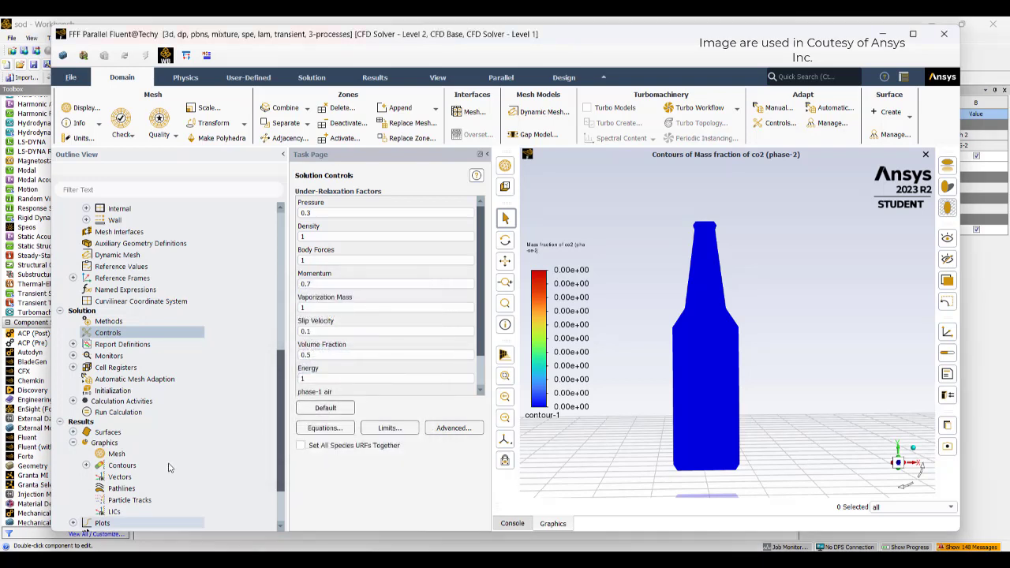
# Set the run calculation to a 0.2 s time step size and 500 time steps, and bring up the console.
pyautogui.click(120, 412)
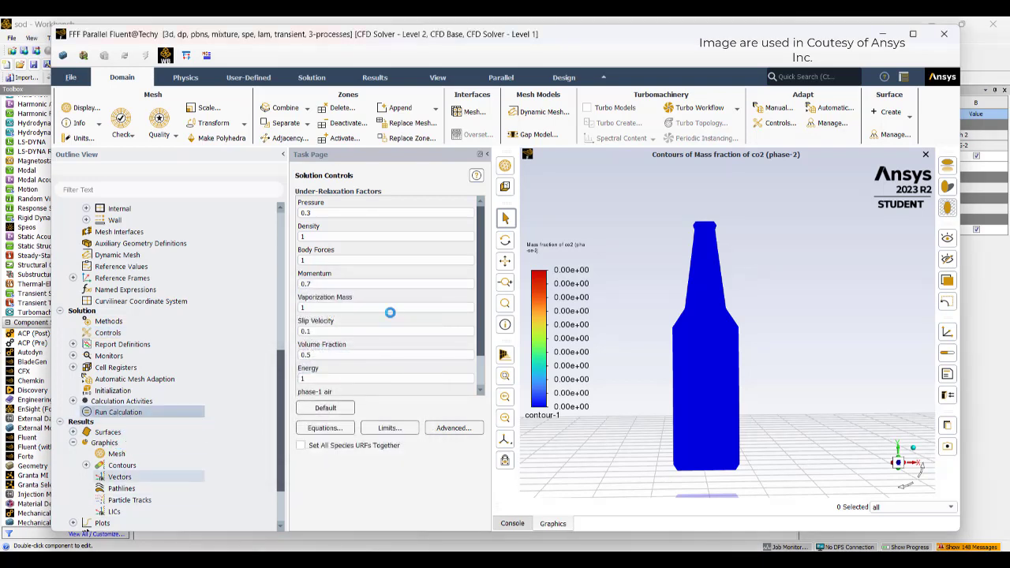
pyautogui.doubleClick(427, 274)
pyautogui.write('0.')
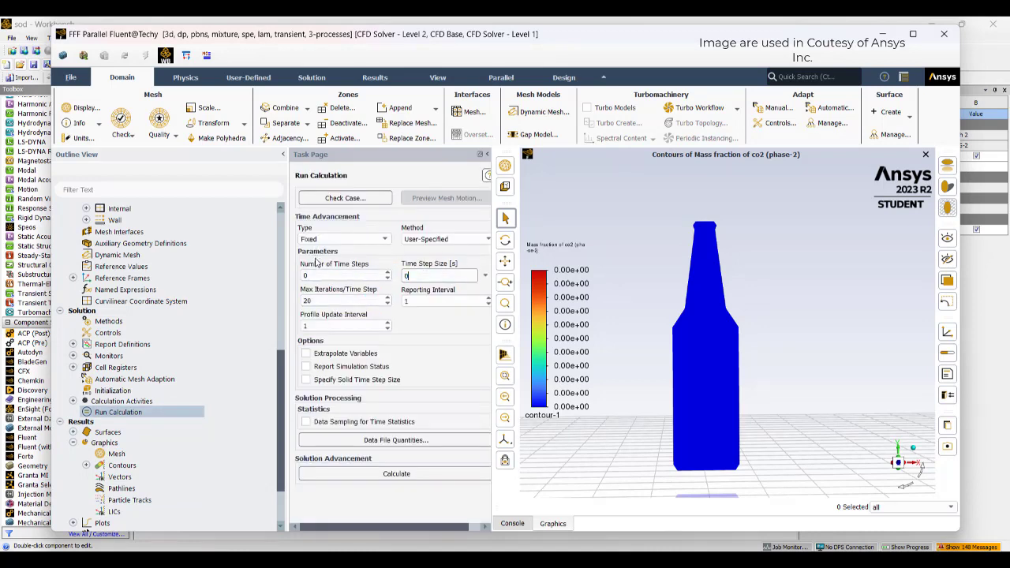
pyautogui.write('2')
pyautogui.doubleClick(314, 274)
pyautogui.write('00')
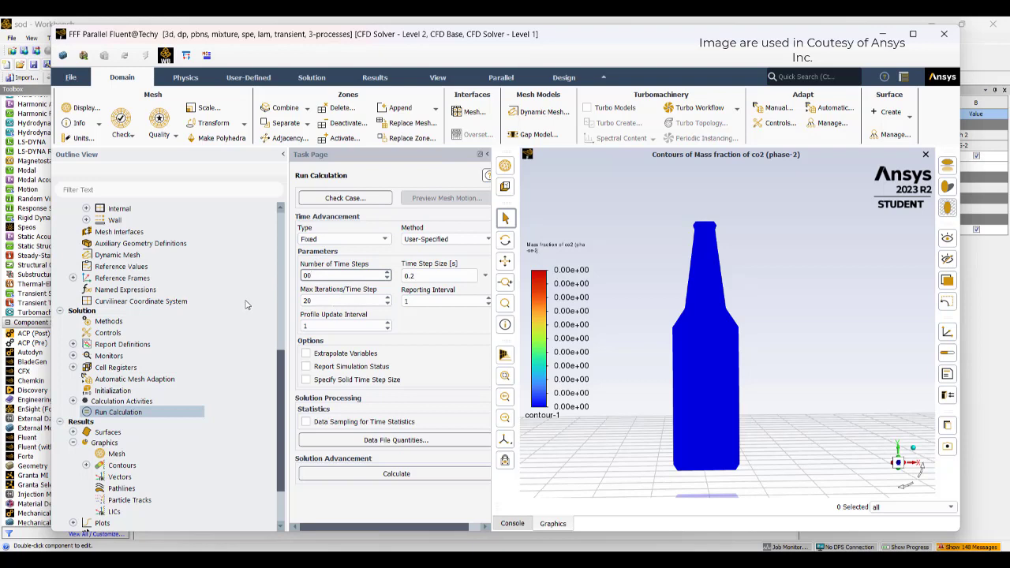
pyautogui.write('5000')
pyautogui.press('BackSpace')
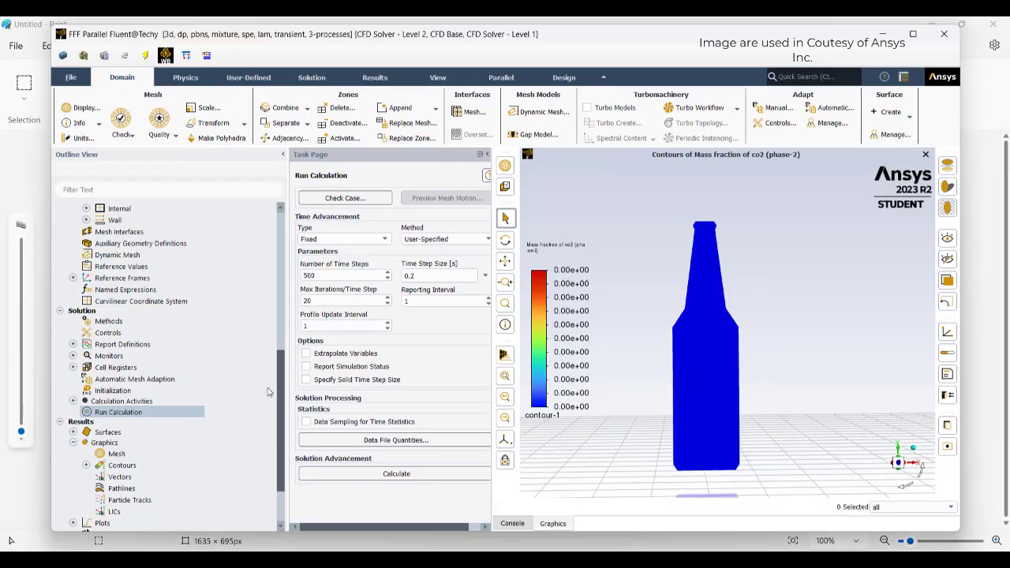
pyautogui.click(169, 411)
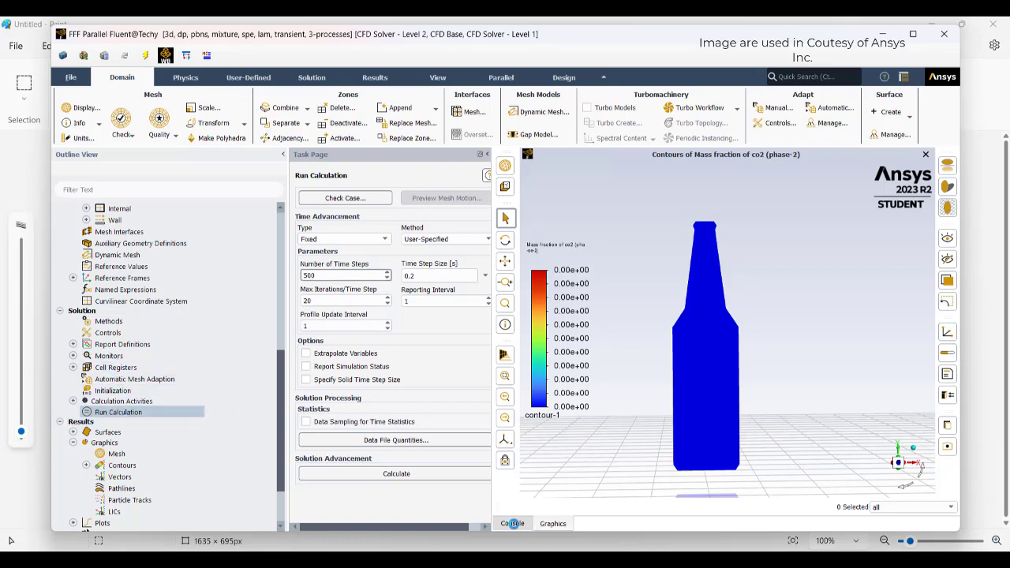
pyautogui.click(512, 523)
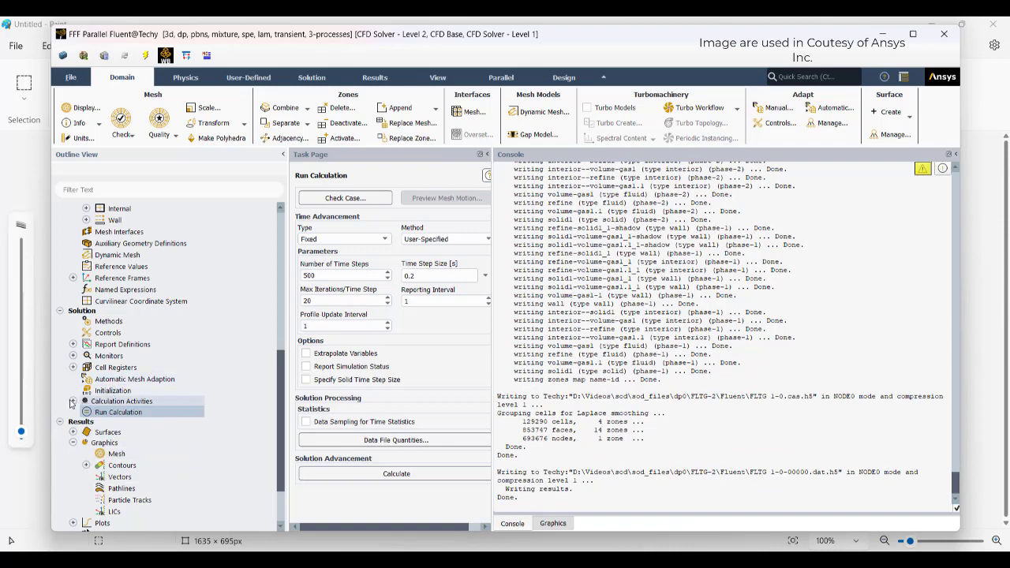
# Define a solution animation of contour-1 recorded after every 10 time steps, using the active view as the animation view.
pyautogui.click(72, 402)
pyautogui.doubleClick(224, 444)
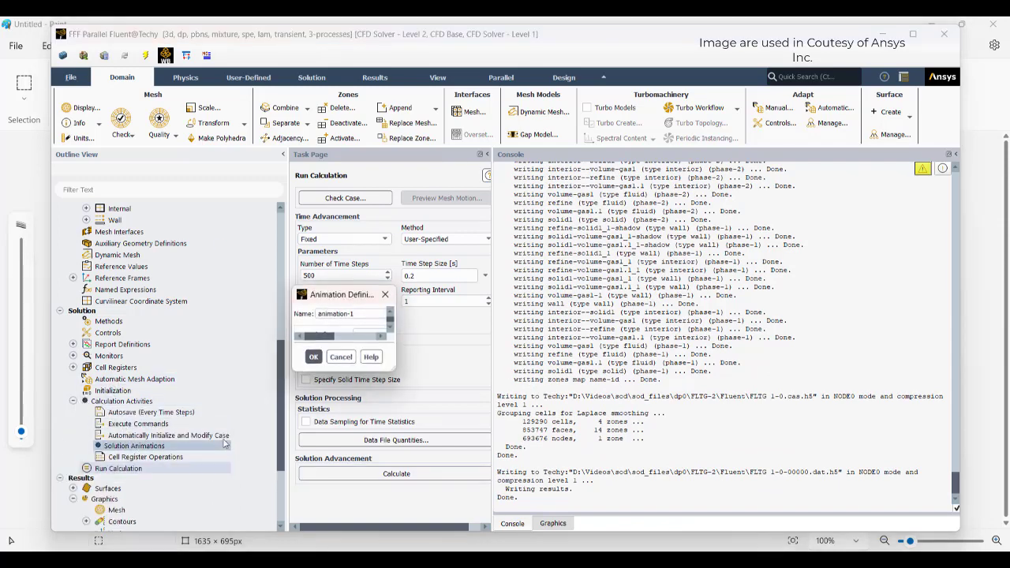
pyautogui.click(411, 283)
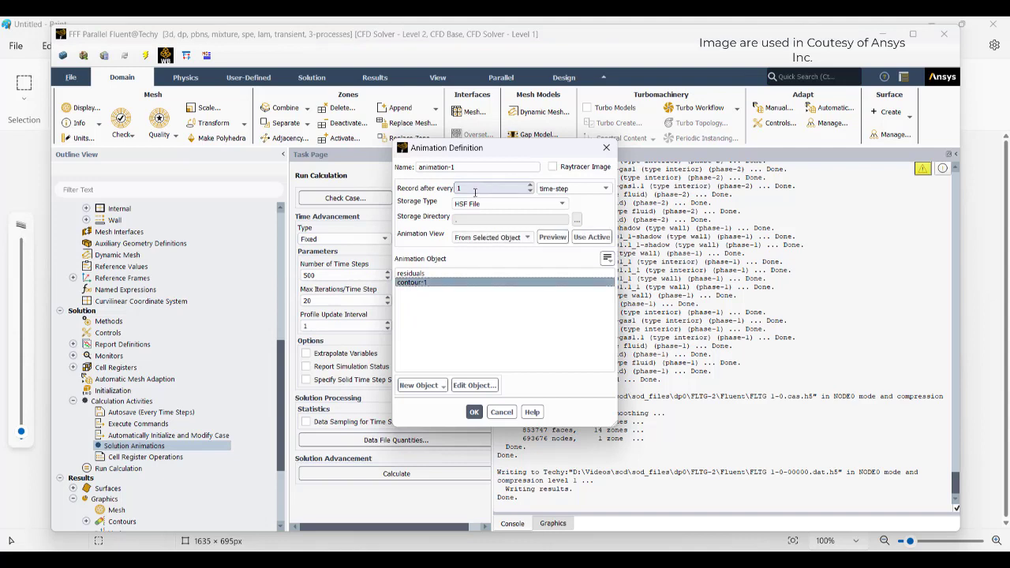
pyautogui.doubleClick(477, 187)
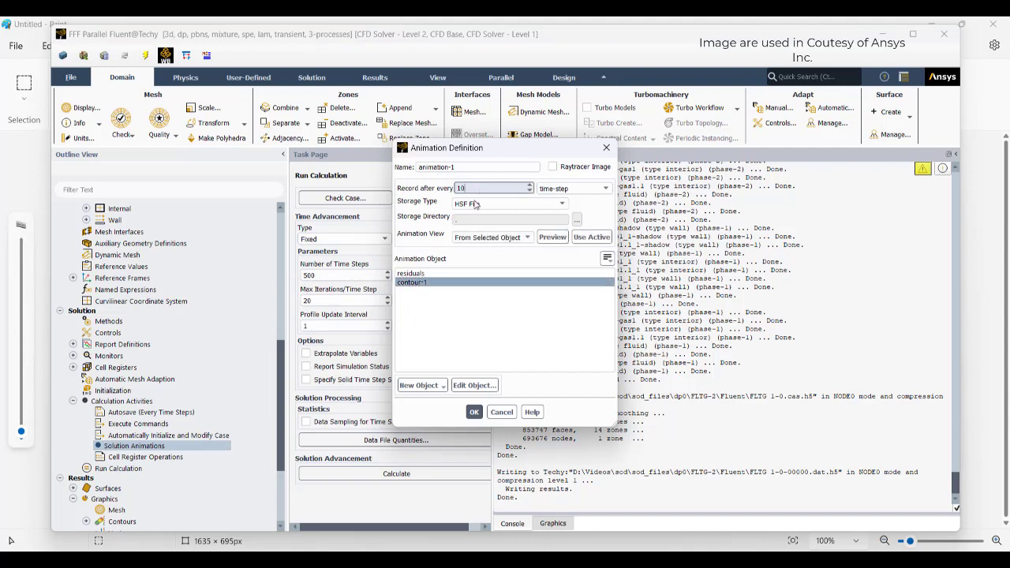
pyautogui.click(591, 236)
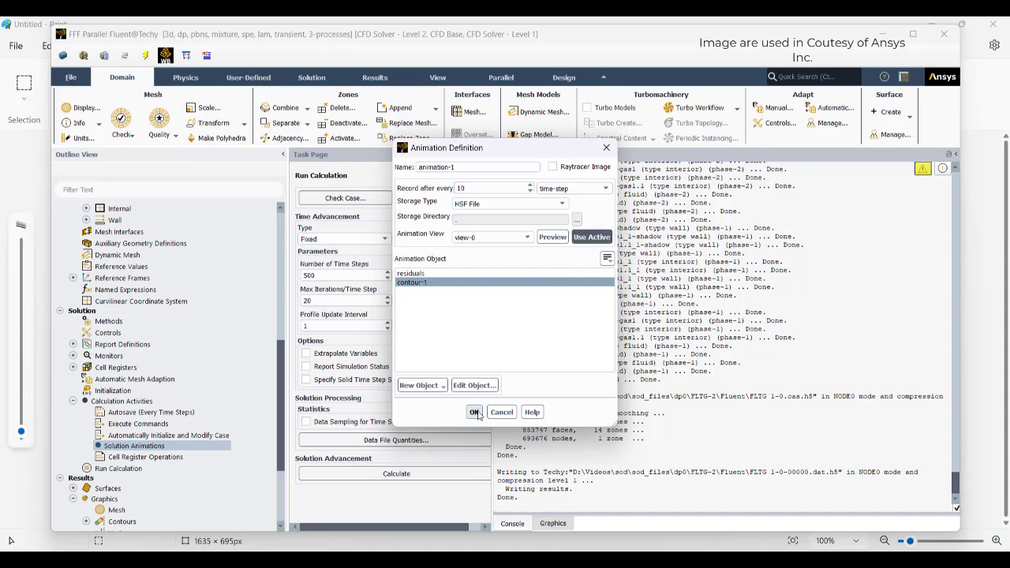
pyautogui.click(474, 412)
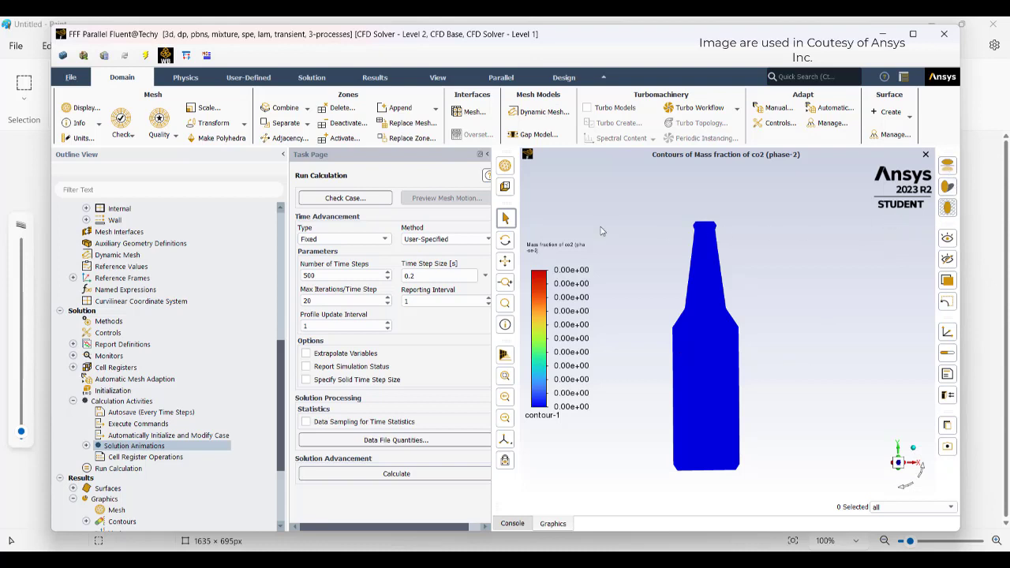
pyautogui.moveTo(623, 215)
pyautogui.mouseDown(button='middle')
pyautogui.moveTo(666, 215)
pyautogui.moveTo(651, 205)
pyautogui.moveTo(635, 229)
pyautogui.mouseUp(button='middle')
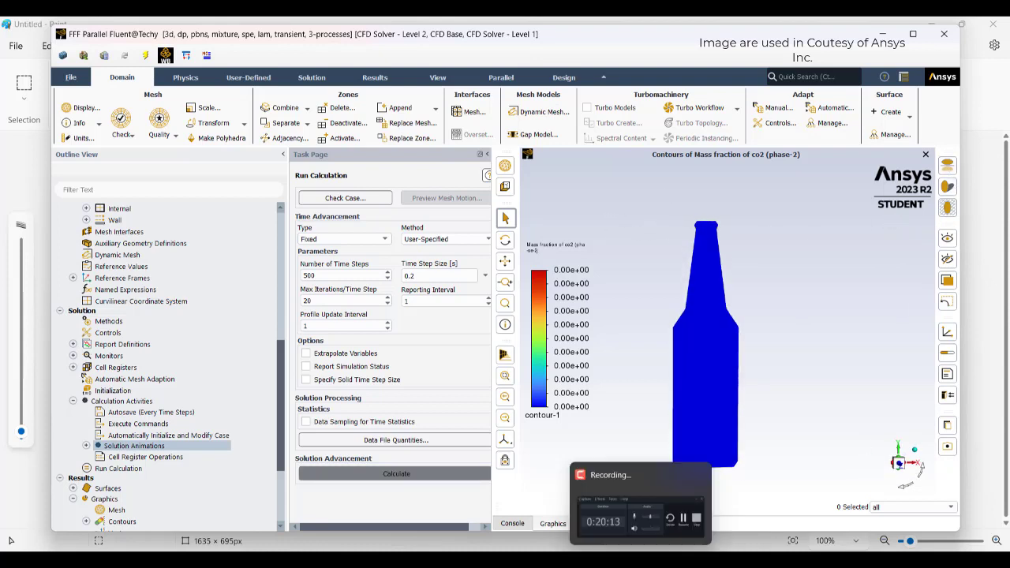
pyautogui.click(640, 516)
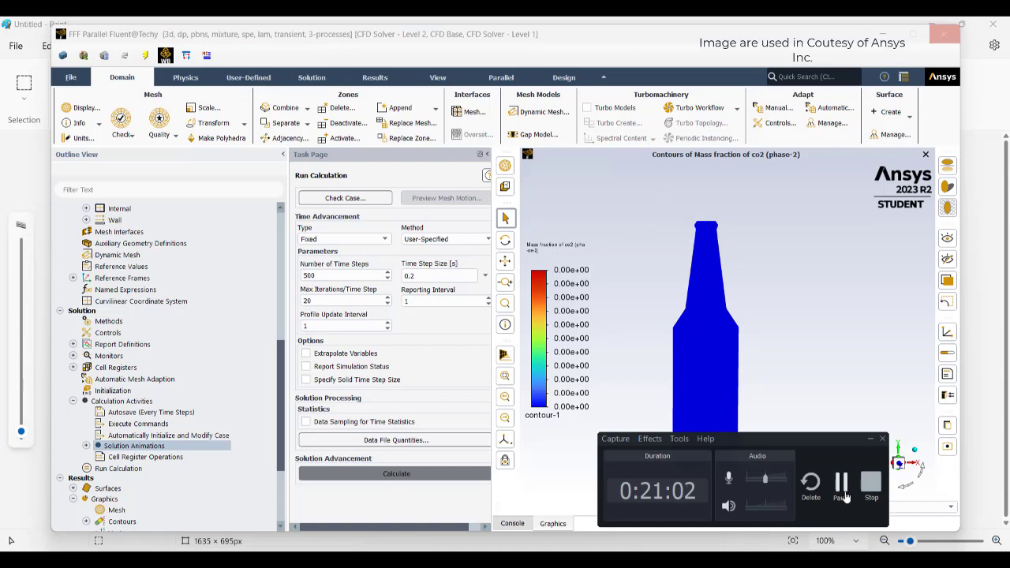
pyautogui.click(841, 484)
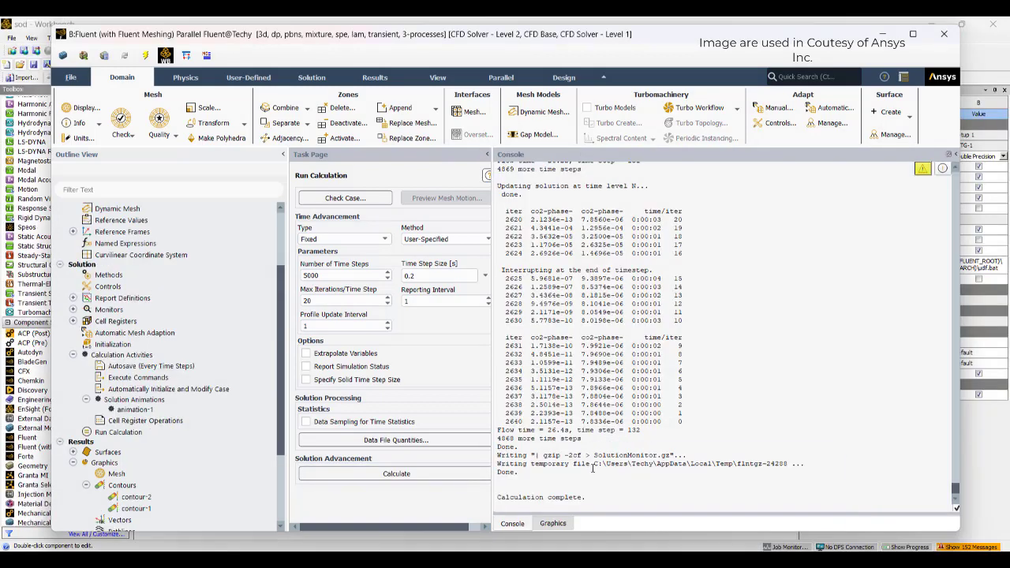
# Play back the recorded animation-1 sequence of the co2 mass fraction several times and close the playback settings.
pyautogui.click(552, 523)
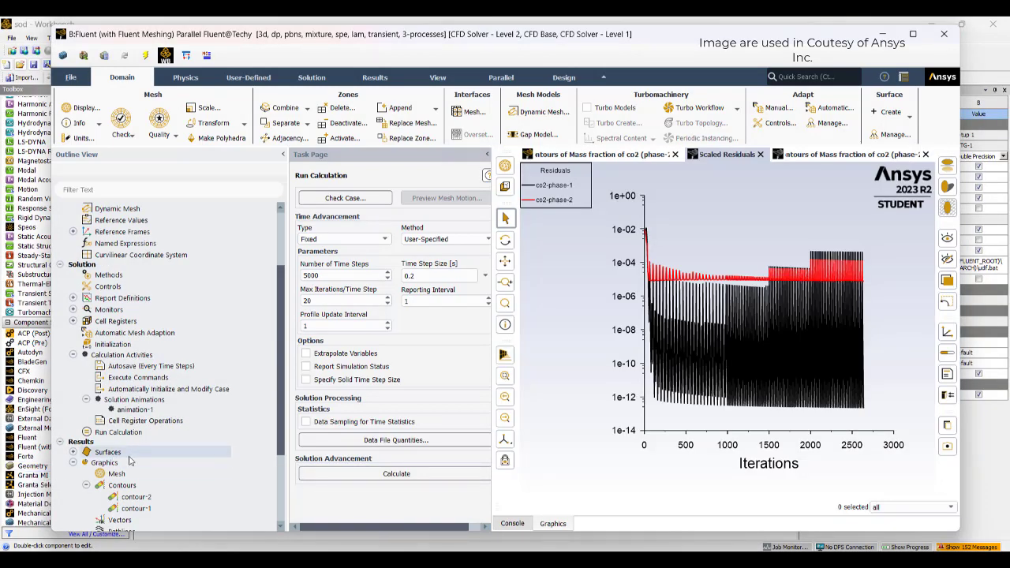
pyautogui.scroll(-3, 130, 461)
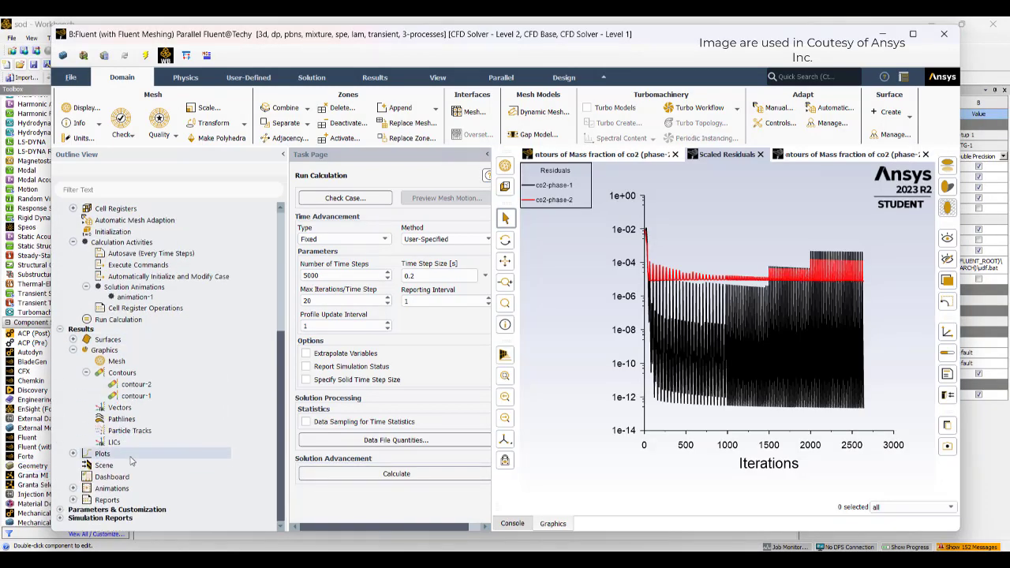
pyautogui.click(73, 489)
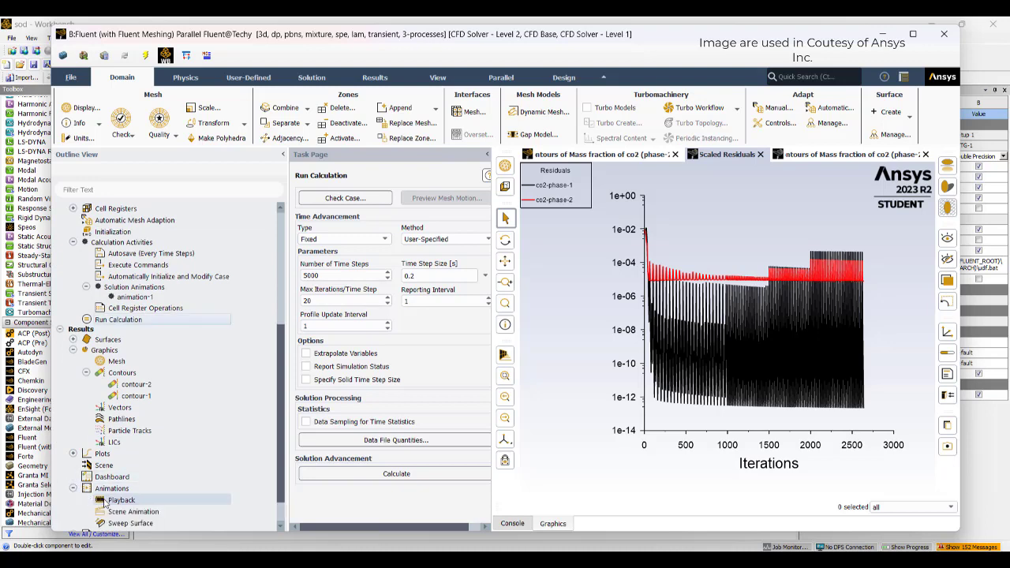
pyautogui.doubleClick(120, 500)
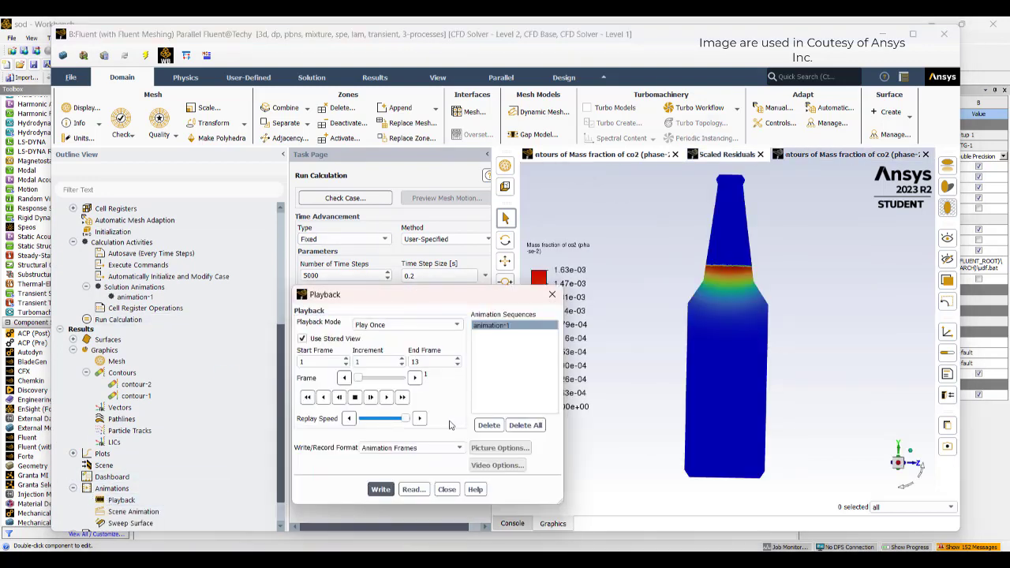
pyautogui.click(402, 397)
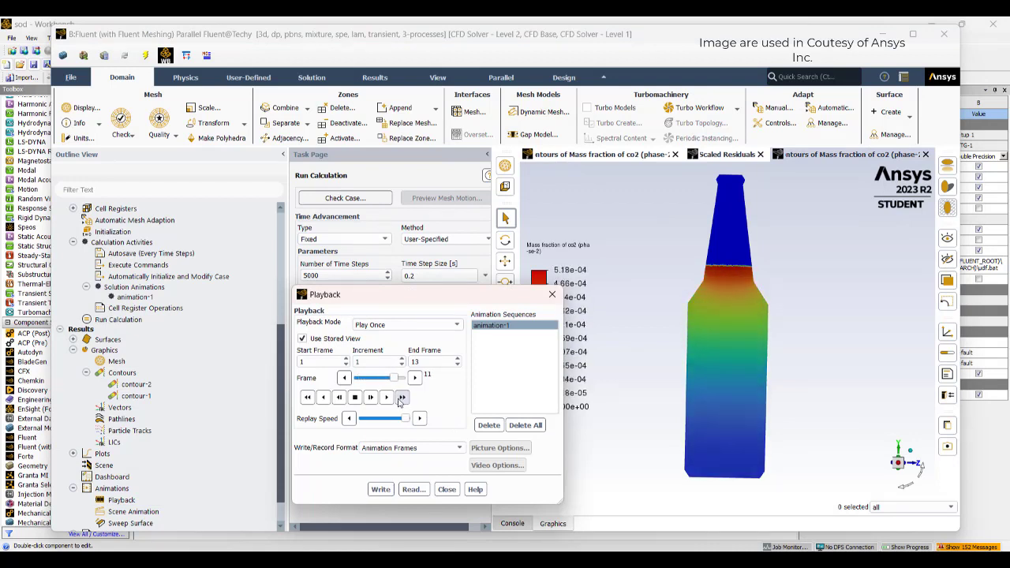
pyautogui.click(399, 403)
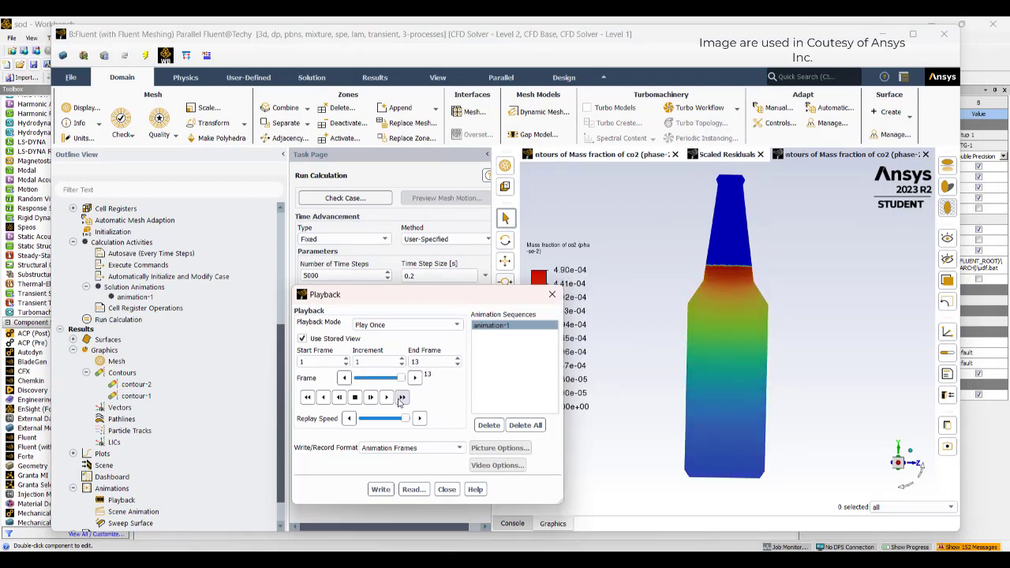
pyautogui.click(399, 402)
pyautogui.click(399, 402)
pyautogui.click(551, 294)
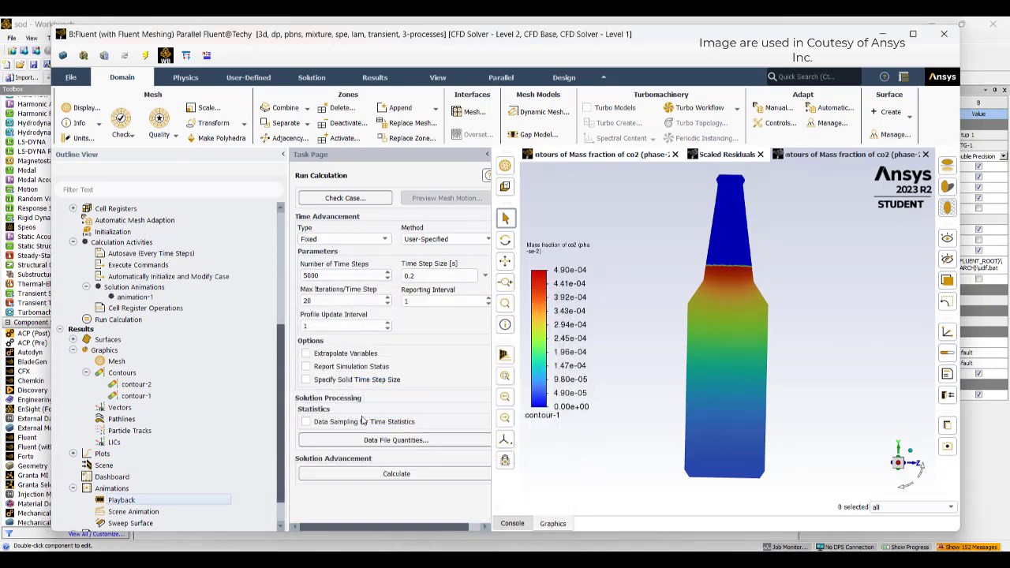
# Recompute the range of contour-2, the mass fraction of co2 in phase-1 on plane-10, display it, and close its settings.
pyautogui.doubleClick(136, 395)
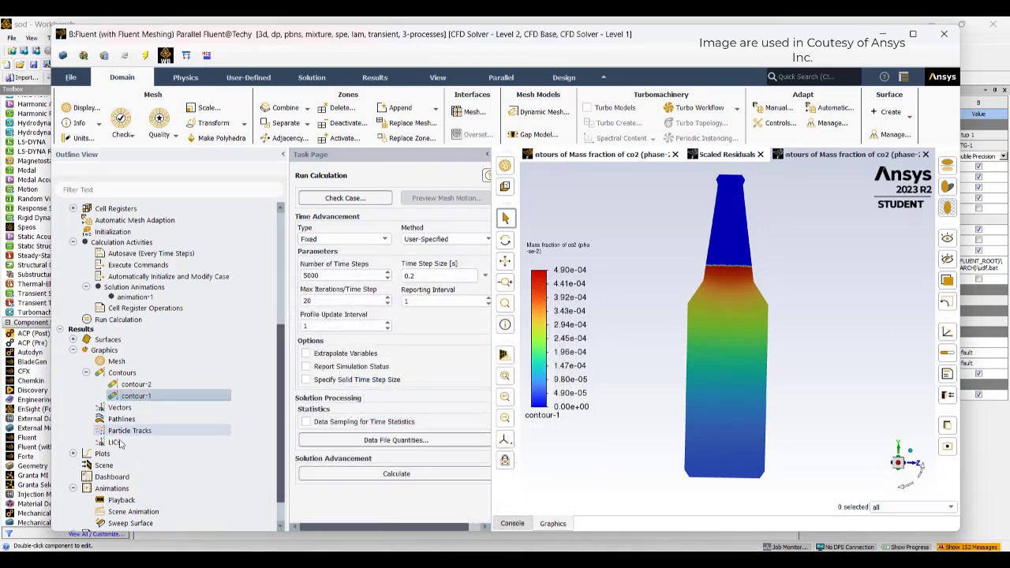
pyautogui.click(529, 157)
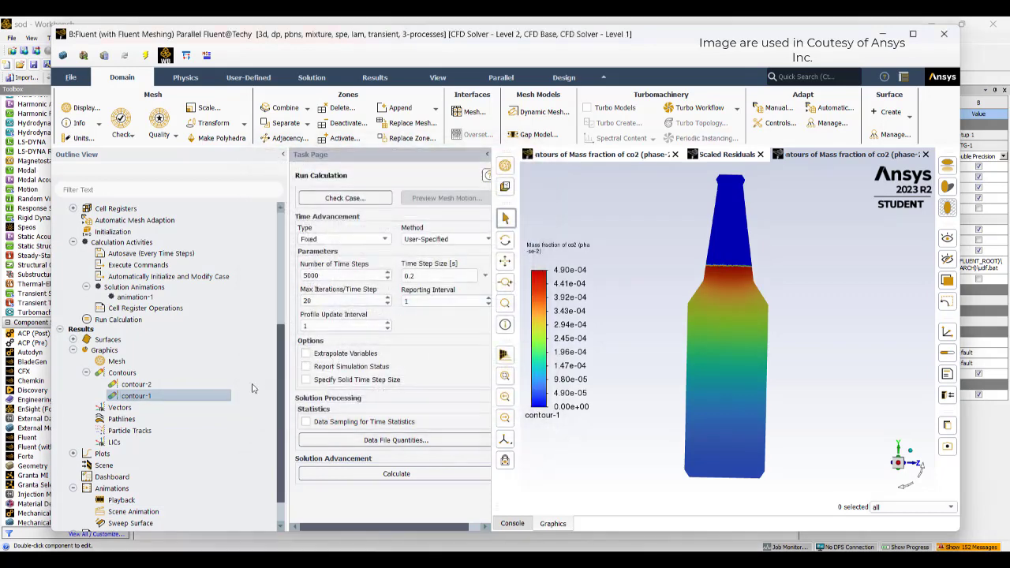
pyautogui.doubleClick(209, 385)
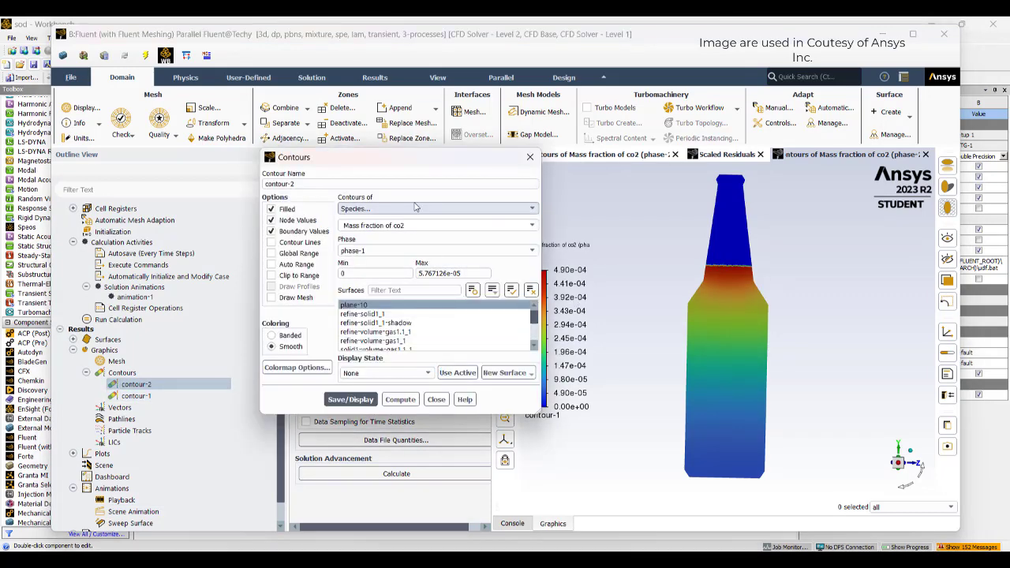
pyautogui.click(399, 399)
pyautogui.click(351, 402)
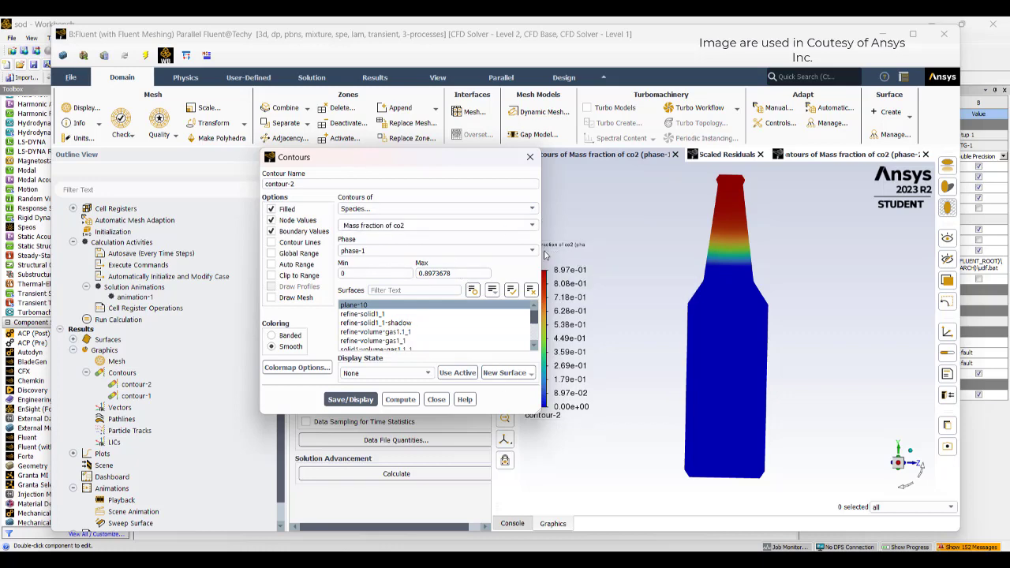
pyautogui.click(530, 157)
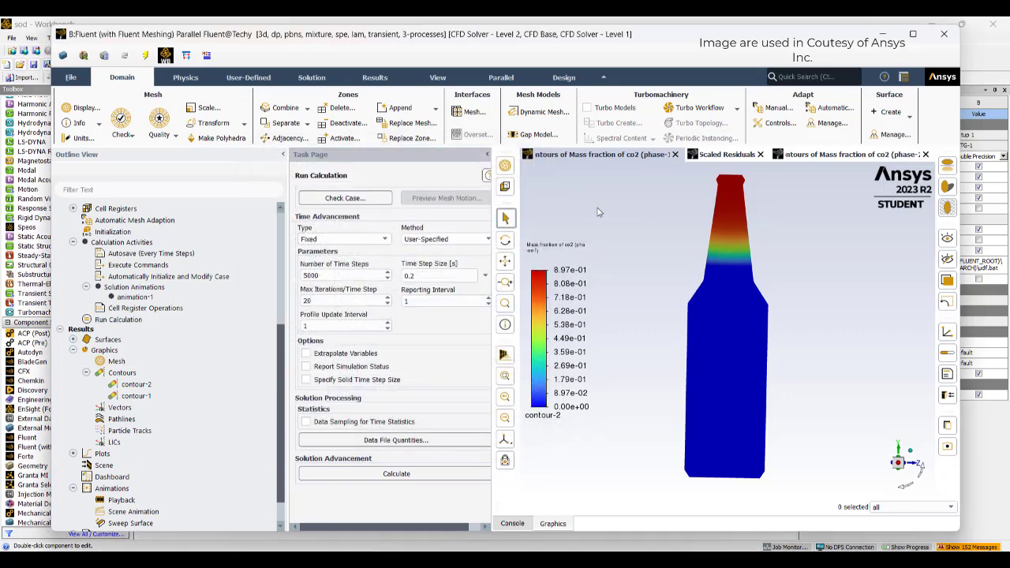